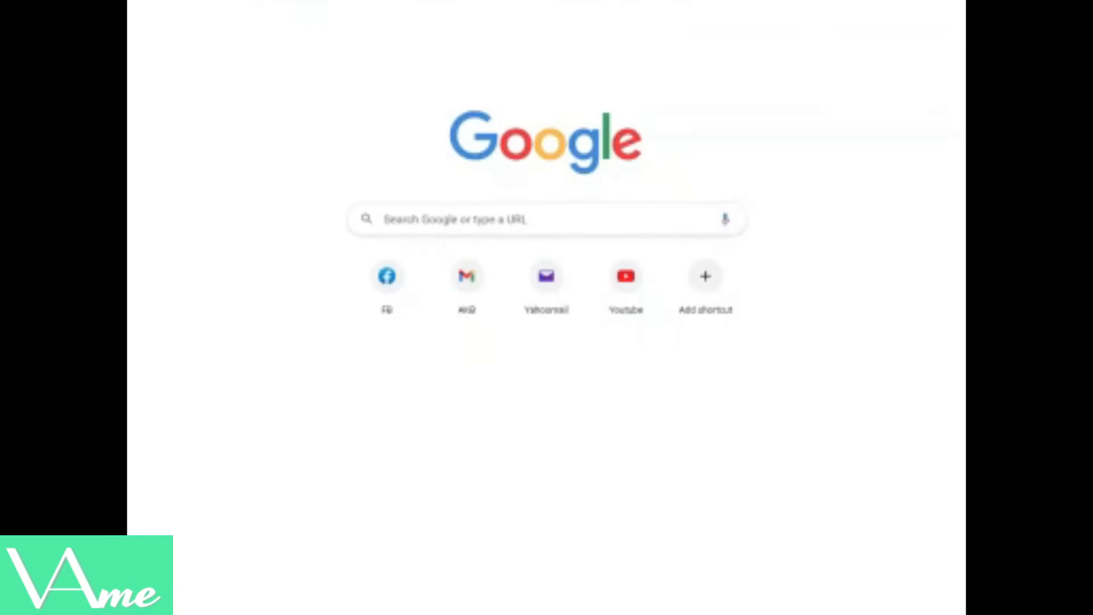
# Step: Open the Canva website at canva.com
pyautogui.click(338, 7)
pyautogui.write('xca')
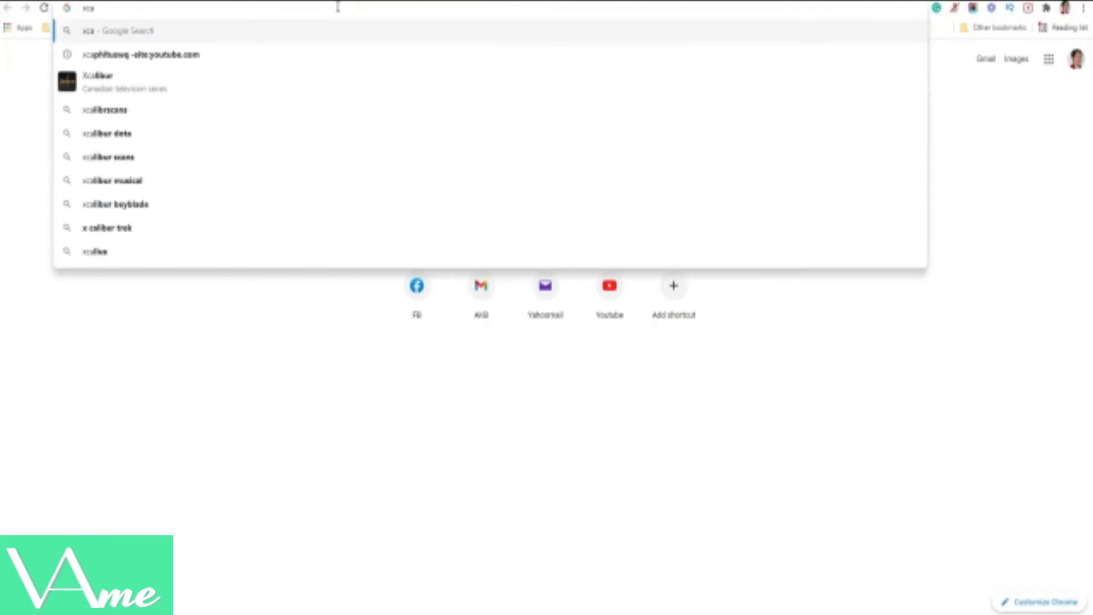
pyautogui.press('BackSpace')
pyautogui.press('BackSpace')
pyautogui.press('BackSpace')
pyautogui.write('canva')
pyautogui.press('Return')
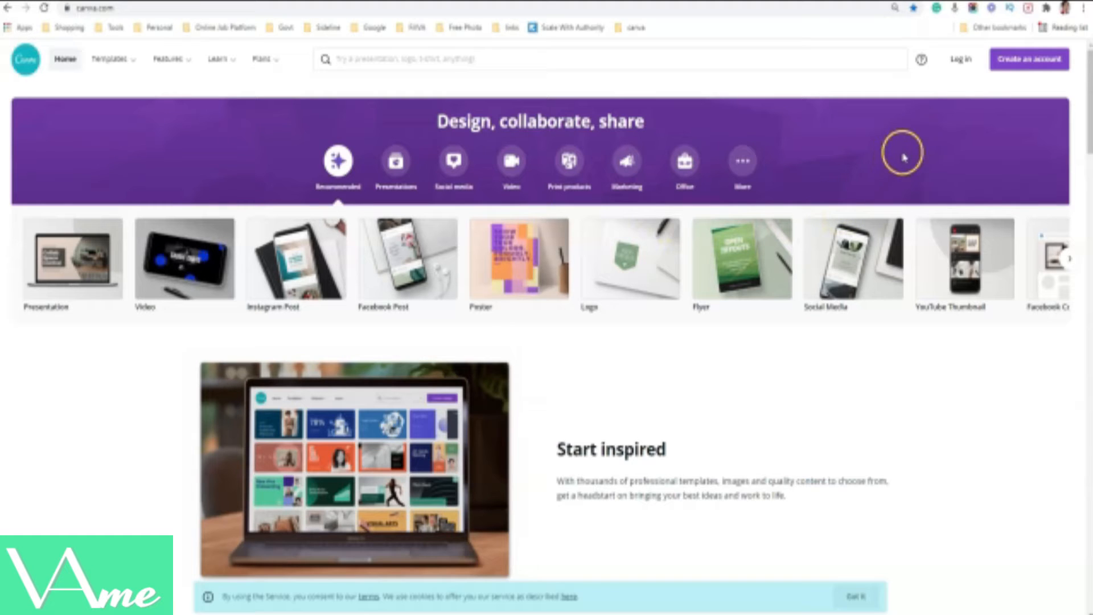
# Step: Start creating a Canva account and sign up with Facebook
pyautogui.click(1007, 69)
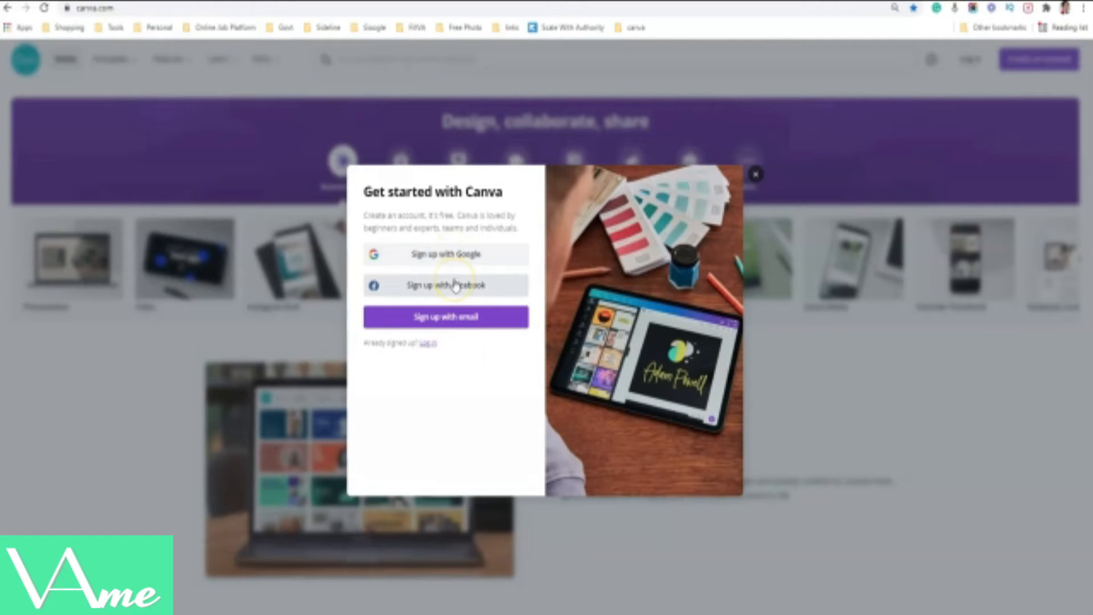
pyautogui.click(459, 317)
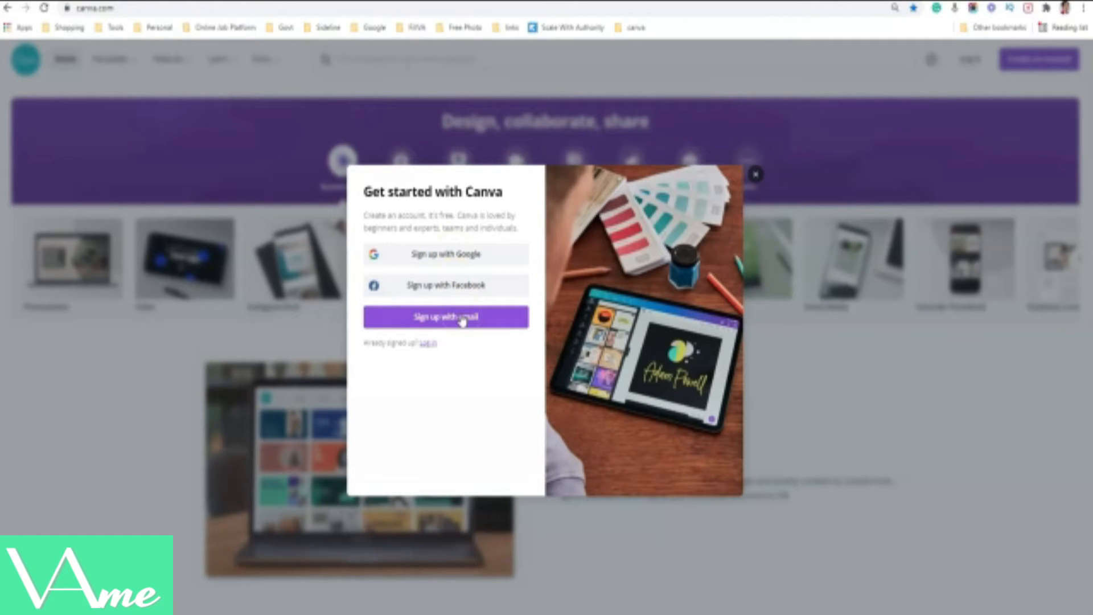
pyautogui.click(468, 285)
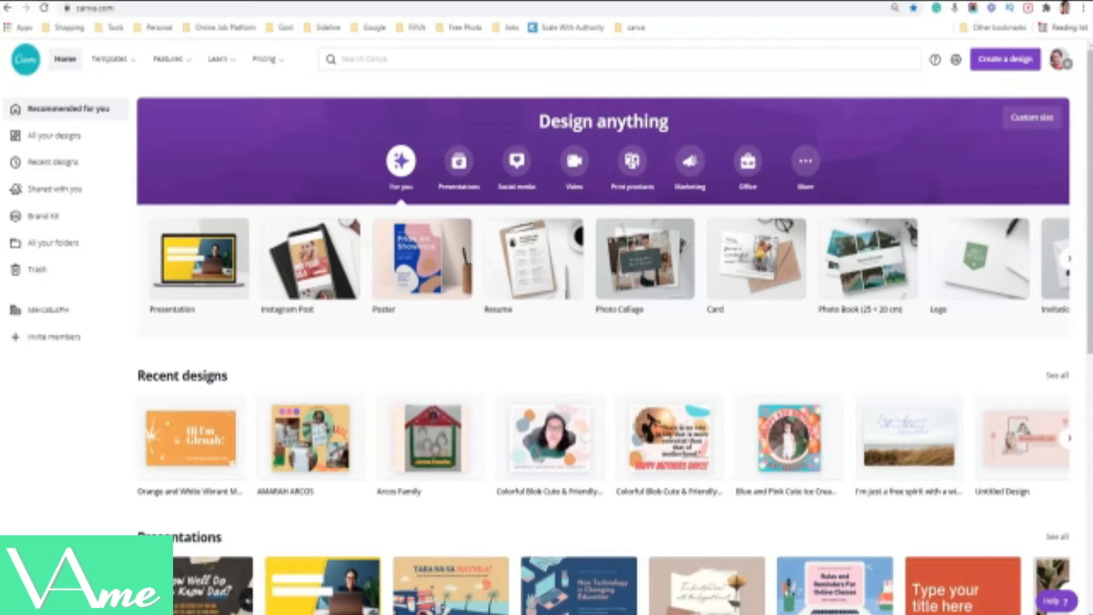
# Step: Examine the account options, including settings and team switching, and open the list of design types for a new design
pyautogui.click(1069, 70)
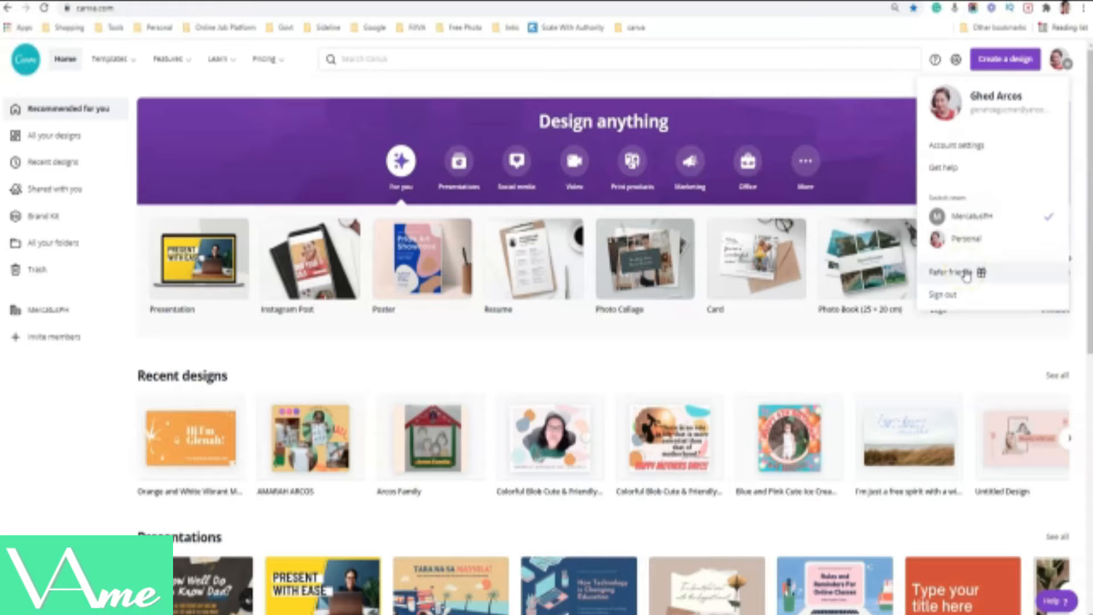
pyautogui.click(961, 299)
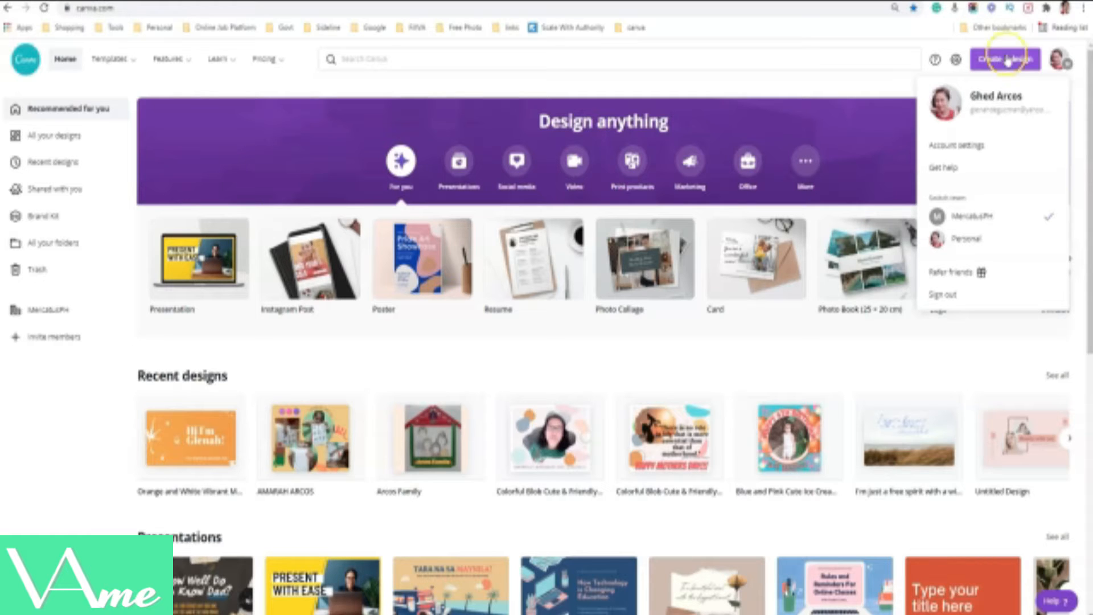
pyautogui.click(1006, 60)
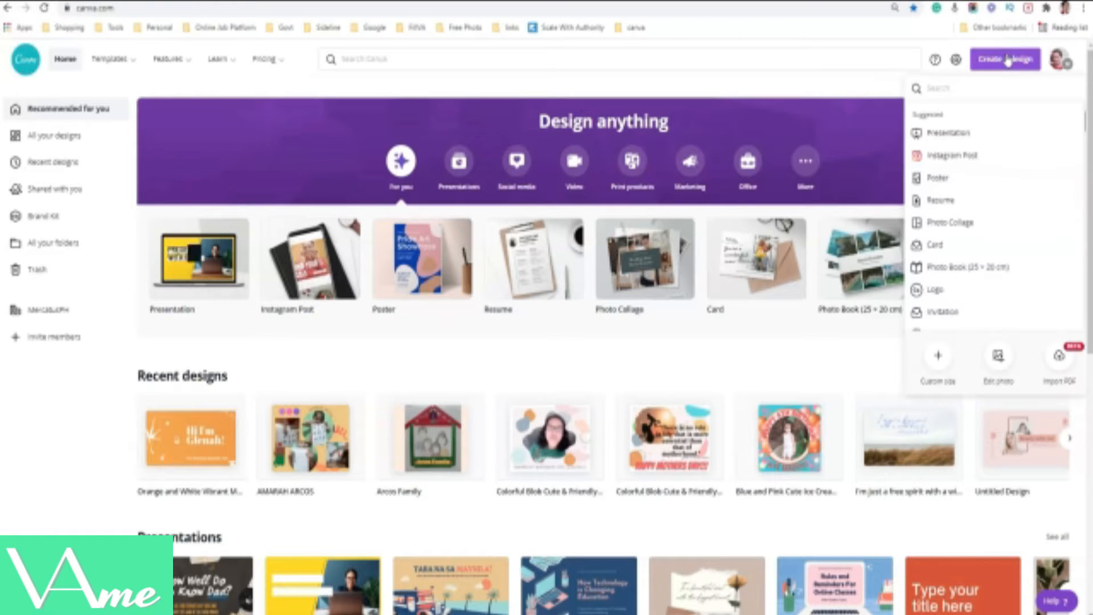
# Step: Look through the recent searches and suggested design types offered by the Canva search down to Infographic
pyautogui.click(717, 55)
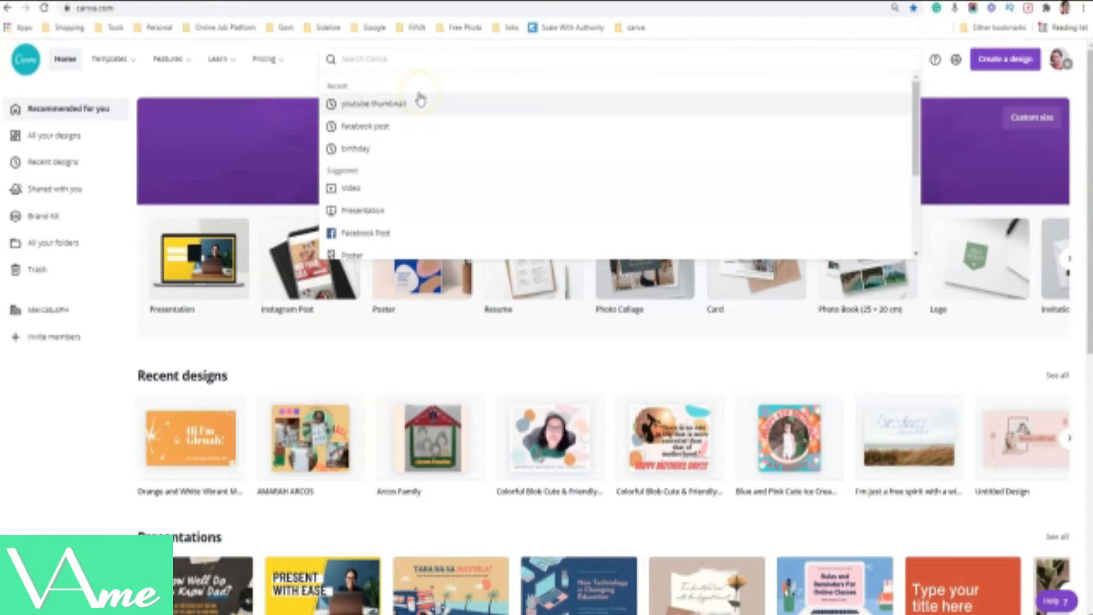
pyautogui.scroll(-3, 430, 173)
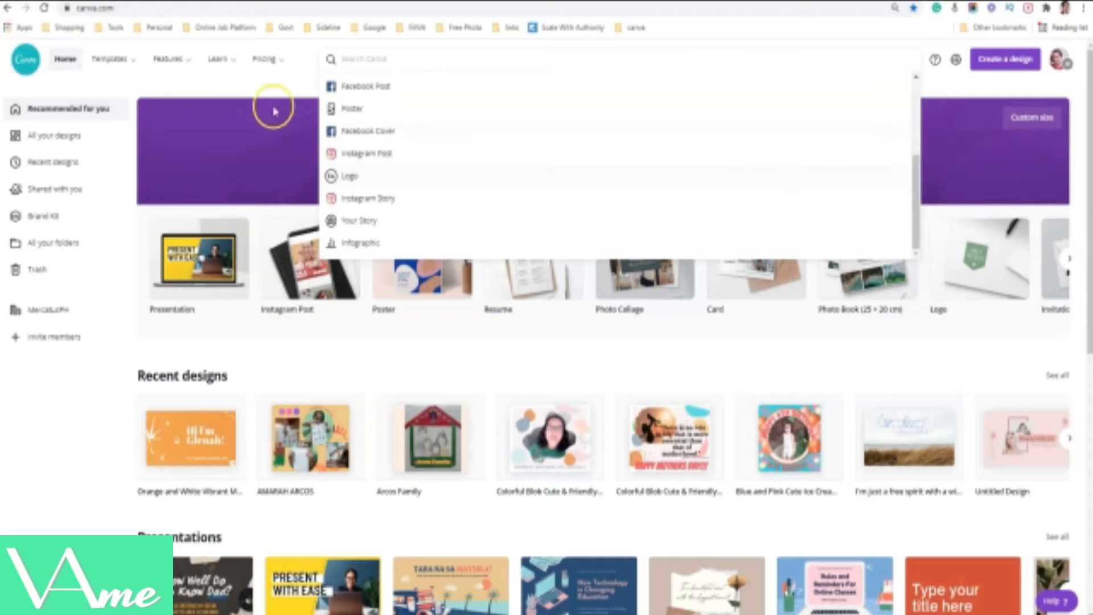
pyautogui.moveTo(124, 65)
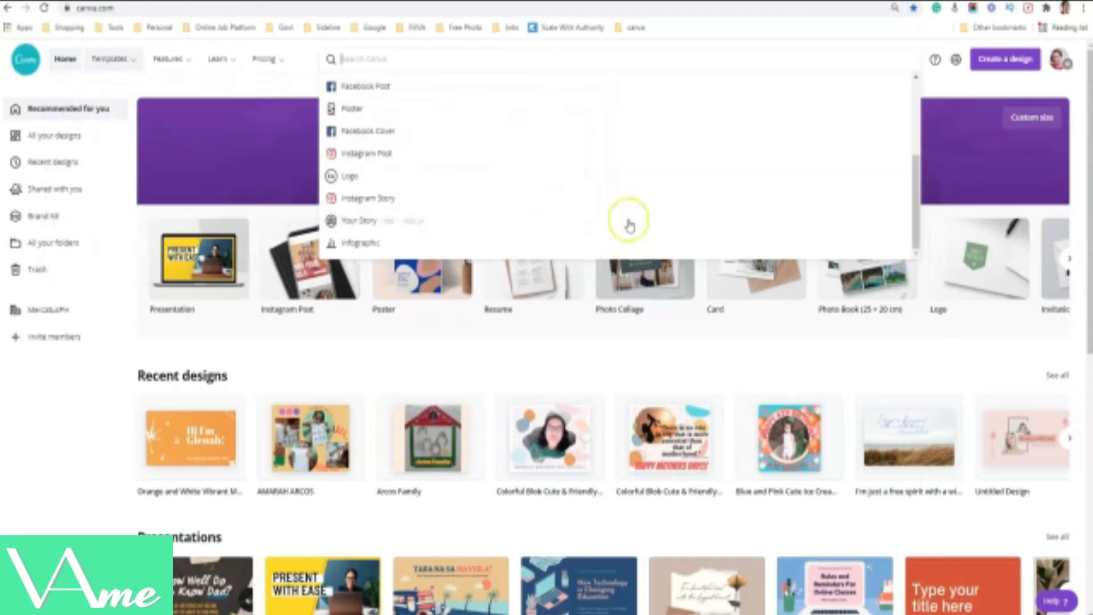
pyautogui.click(1000, 193)
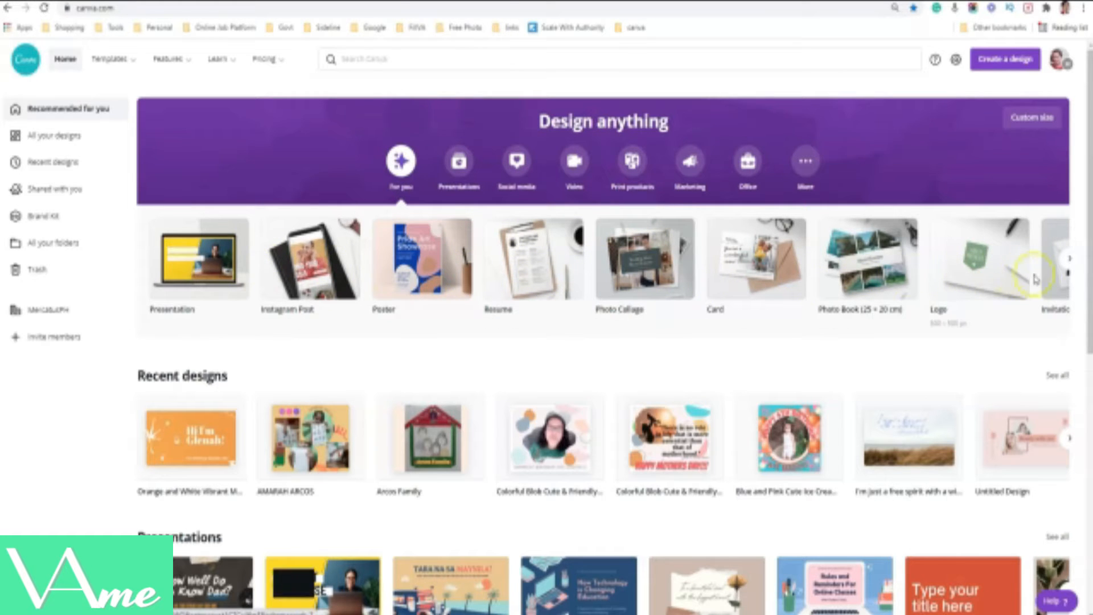
# Step: Browse the recommended design types under For you, from Presentation through to Letterhead
pyautogui.click(1067, 259)
pyautogui.click(1067, 260)
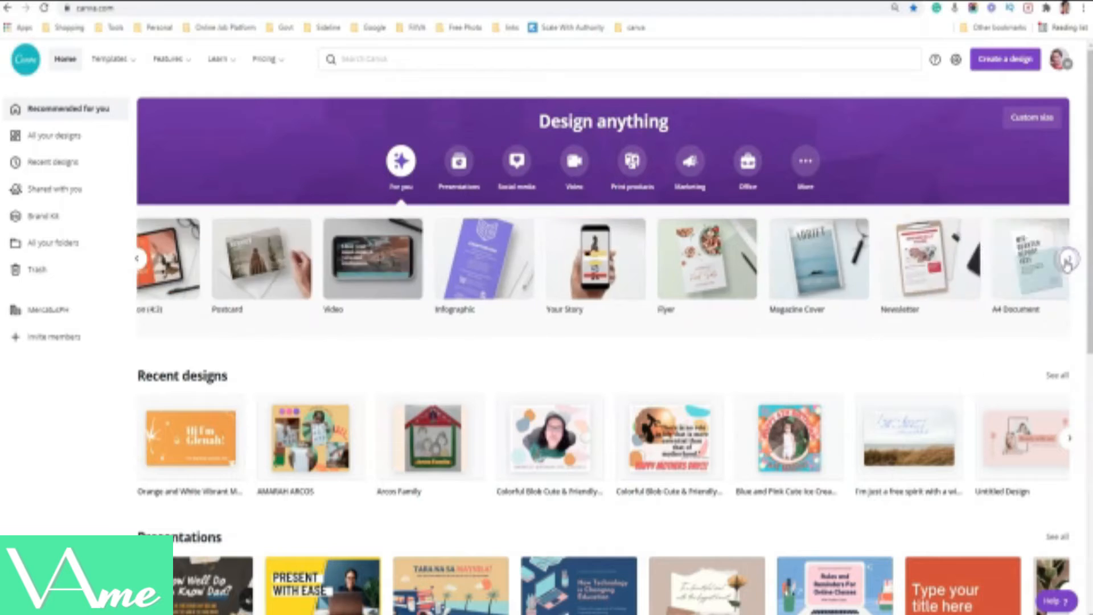
pyautogui.click(1068, 260)
pyautogui.click(1068, 260)
pyautogui.click(1066, 259)
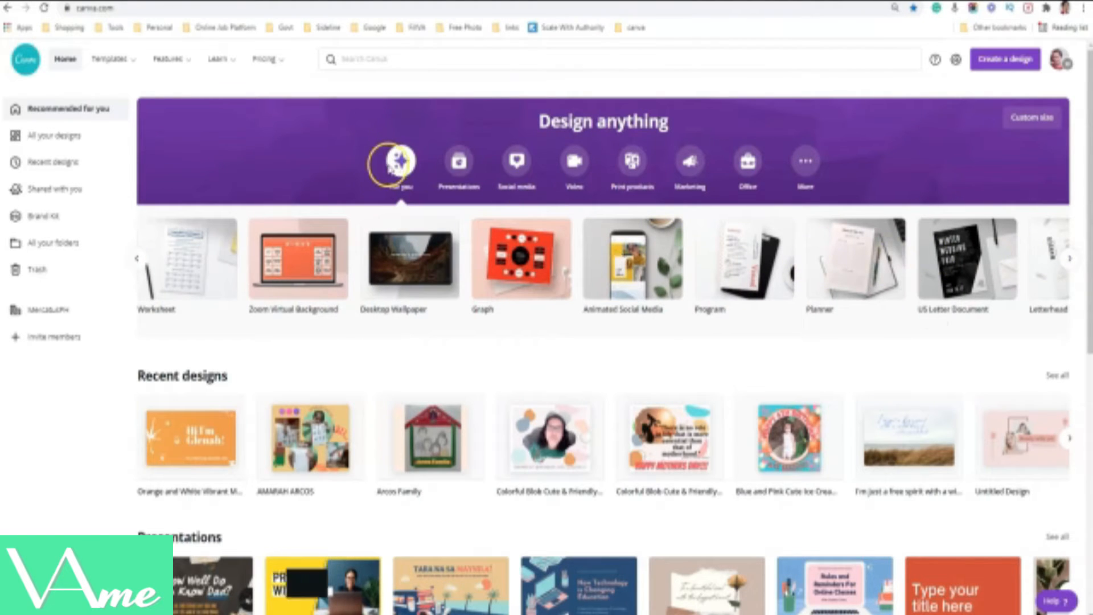
# Step: Browse the design types in the Presentations, Social media, Video, Print products, Marketing and Office categories
pyautogui.click(459, 165)
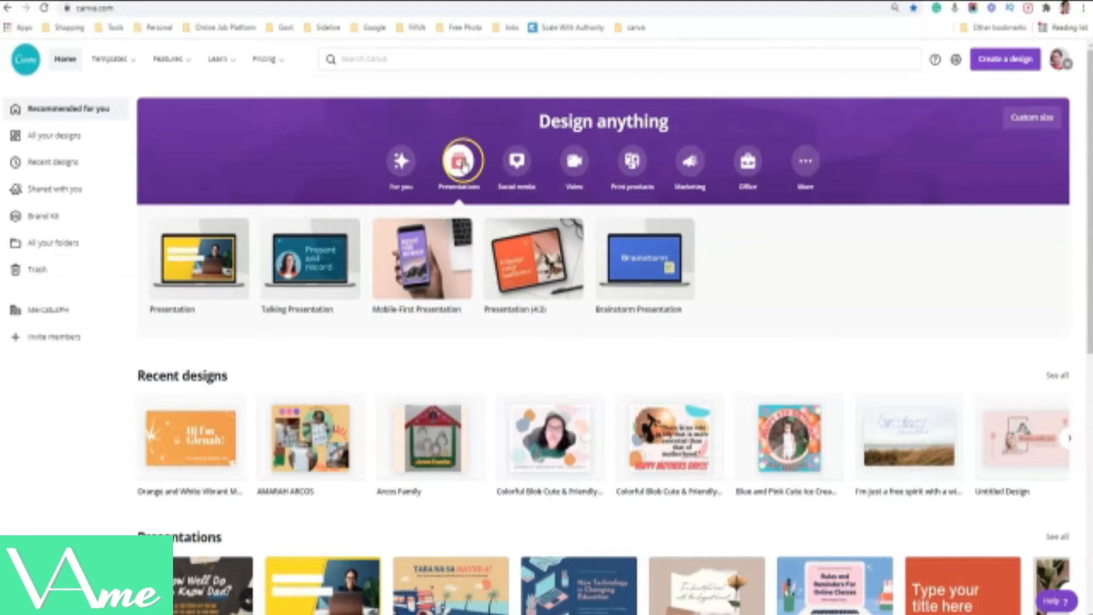
pyautogui.click(516, 165)
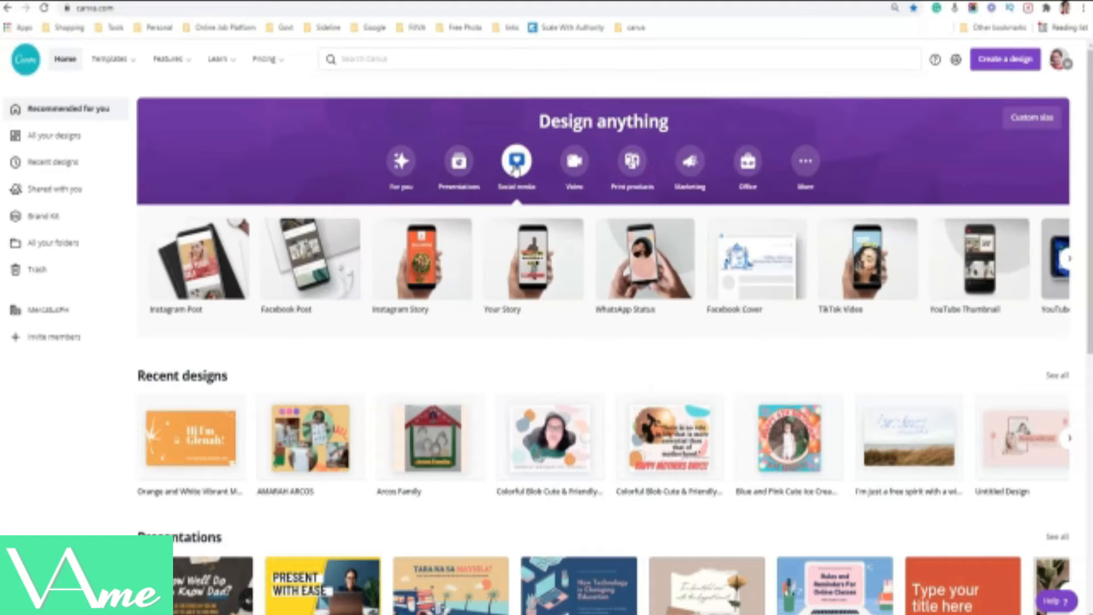
pyautogui.click(574, 163)
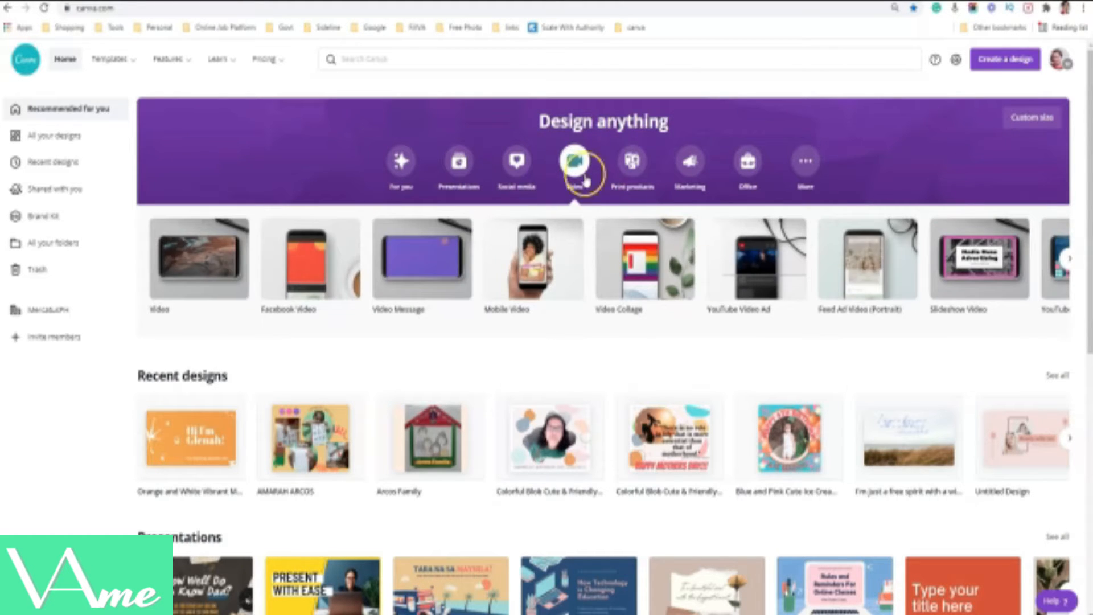
pyautogui.click(631, 162)
pyautogui.click(689, 162)
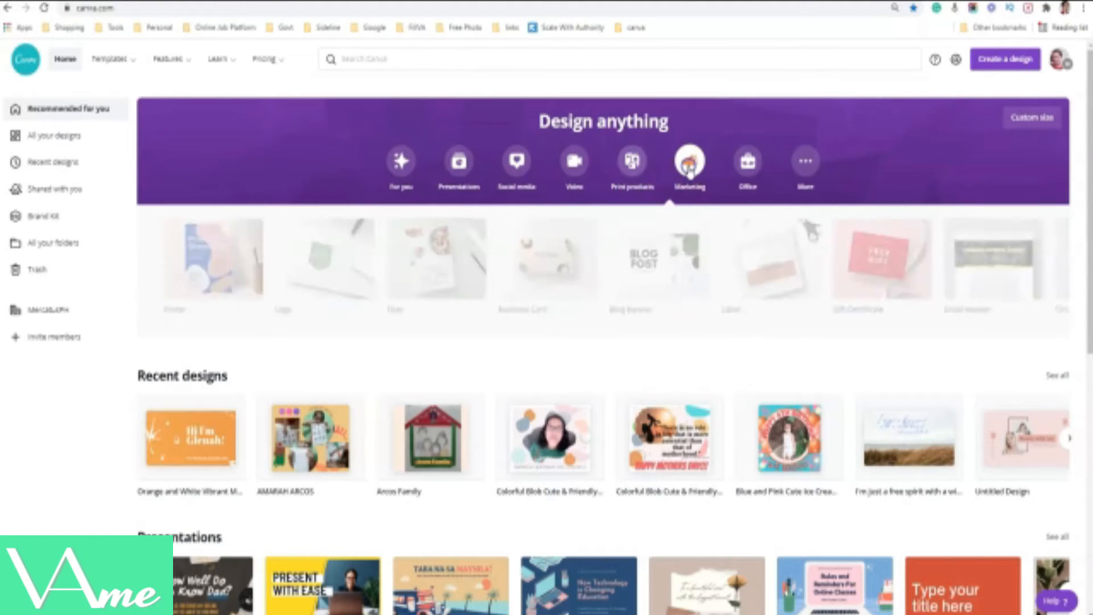
pyautogui.click(748, 163)
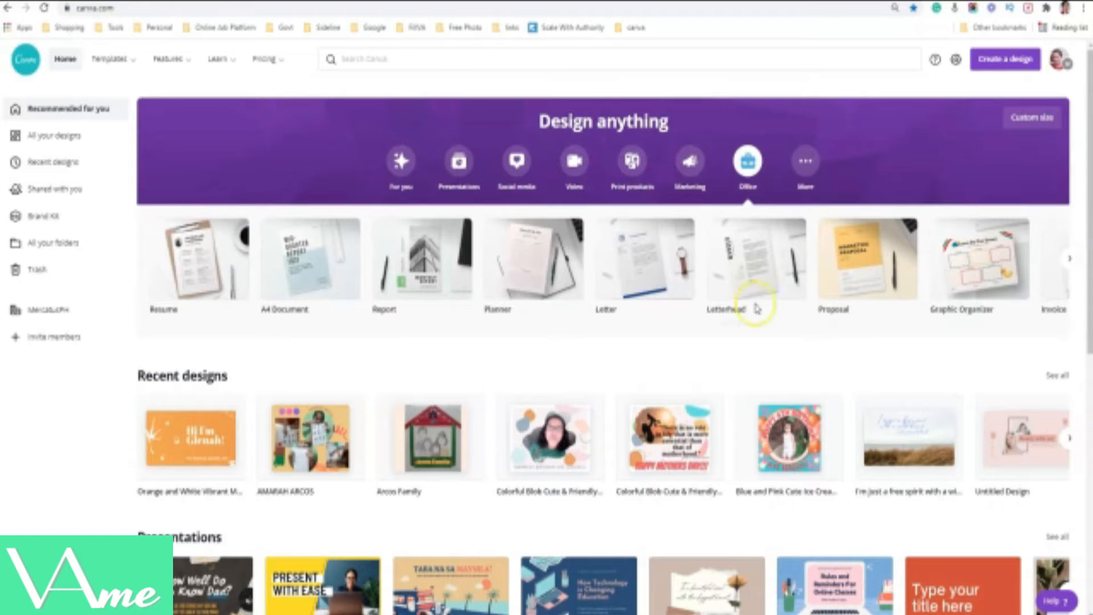
# Step: Look through the recent designs and template sections on the home page down to Certificates, Logos and Videos
pyautogui.scroll(-8, 666, 348)
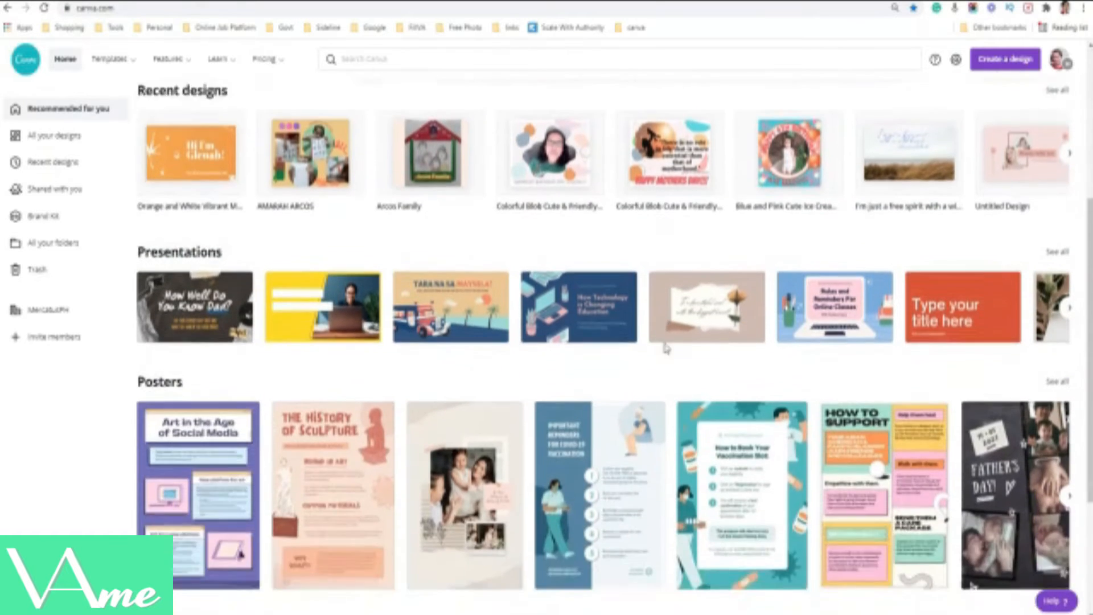
pyautogui.scroll(-2, 666, 349)
pyautogui.scroll(-5, 666, 349)
pyautogui.scroll(-5, 664, 348)
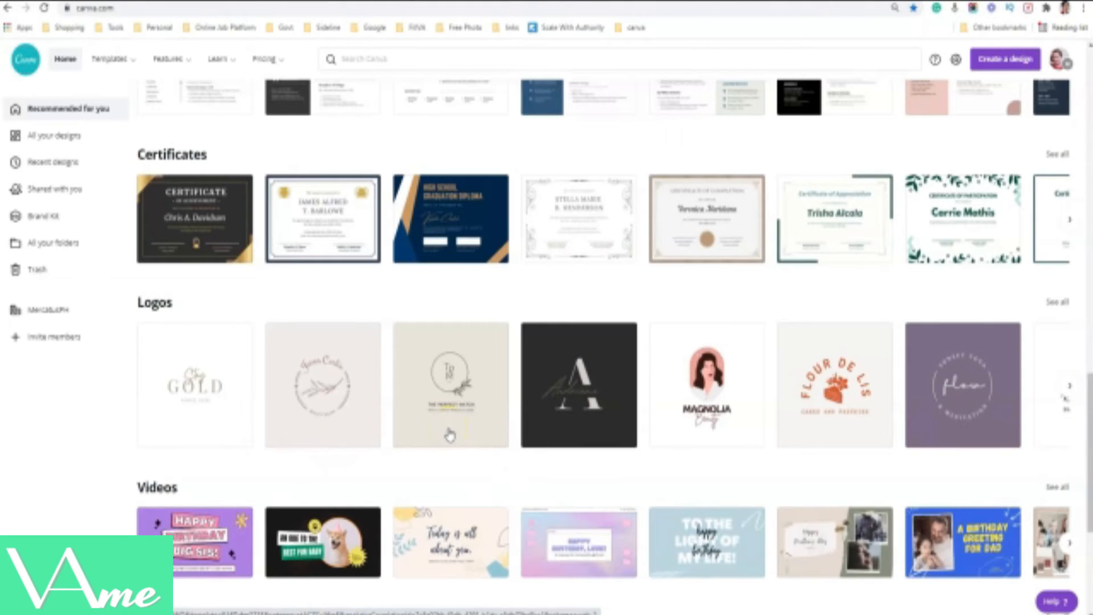
# Step: Check the options for starting a new design, including custom size, and close the list without choosing one
pyautogui.click(1011, 61)
pyautogui.click(936, 367)
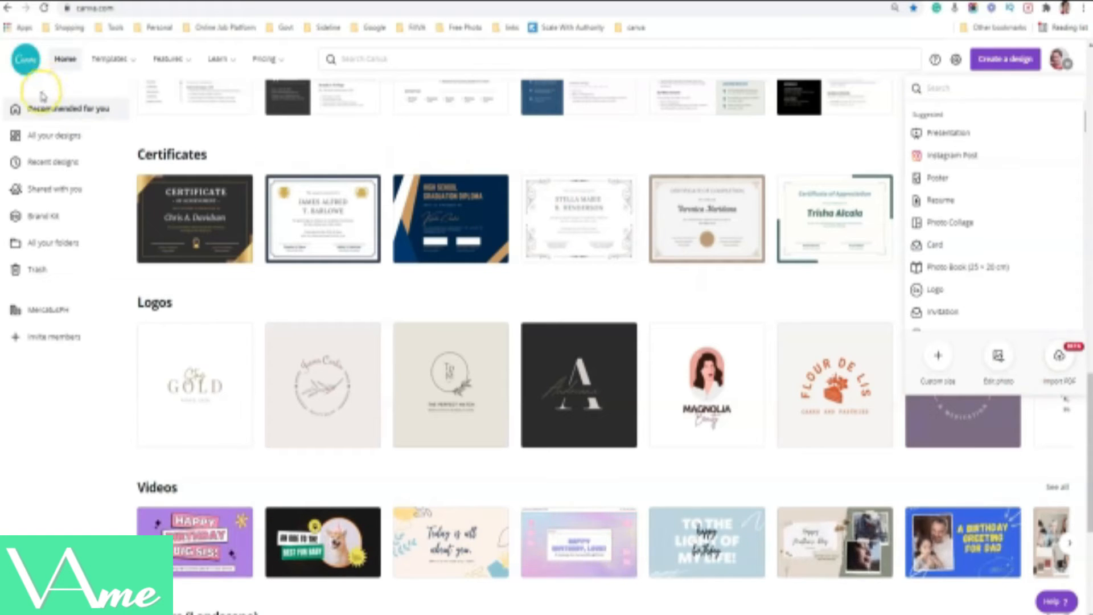
pyautogui.click(43, 114)
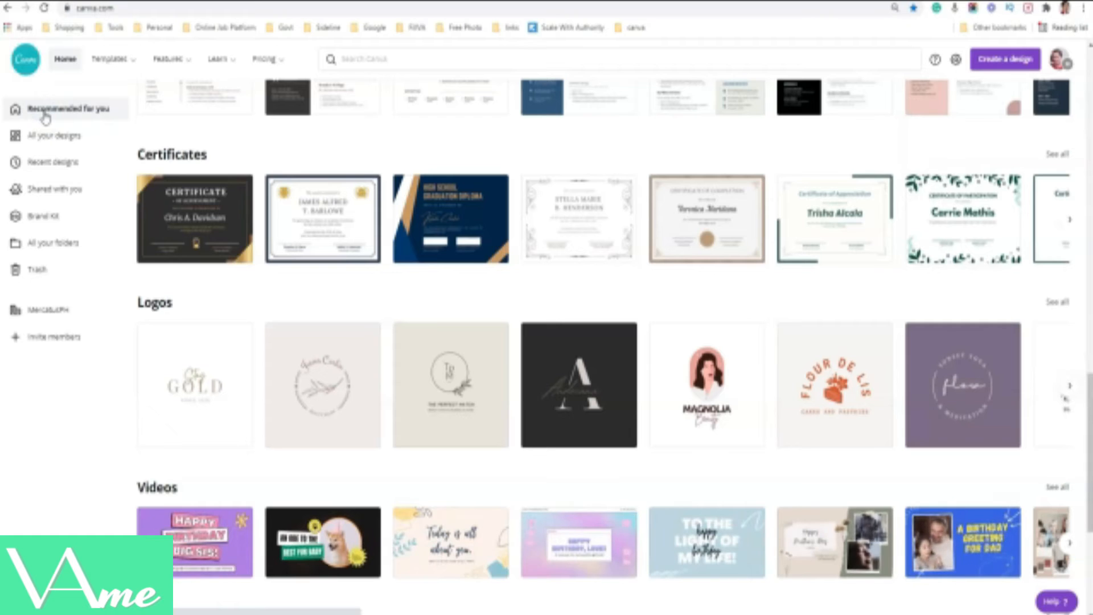
# Step: View all designs and the recent designs, and examine the actions available for the orange and white YouTube thumbnail
pyautogui.click(64, 137)
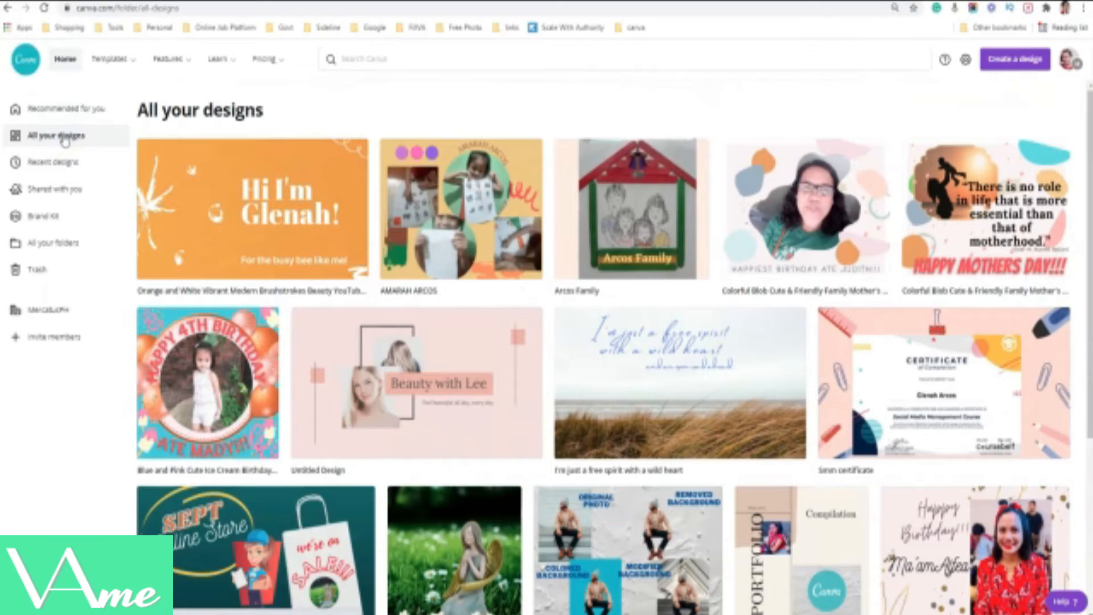
pyautogui.click(55, 163)
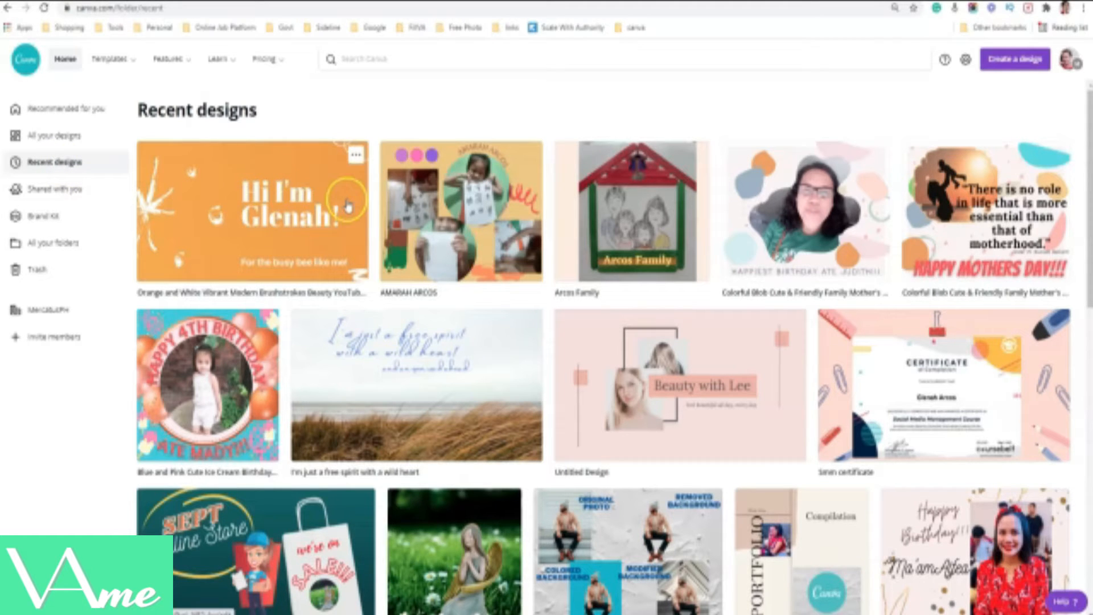
pyautogui.click(358, 156)
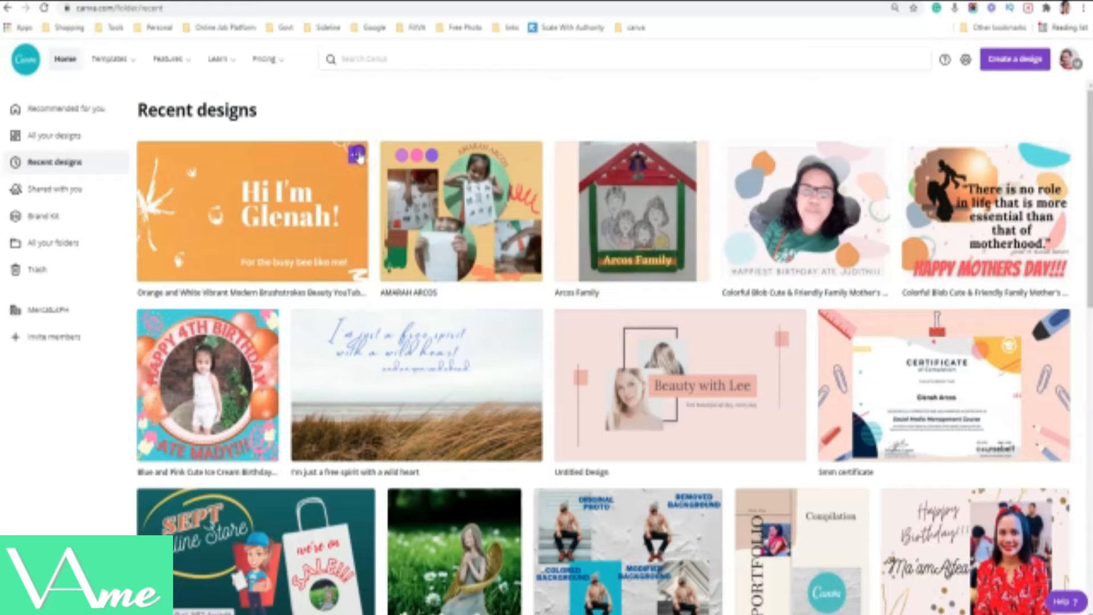
pyautogui.click(379, 262)
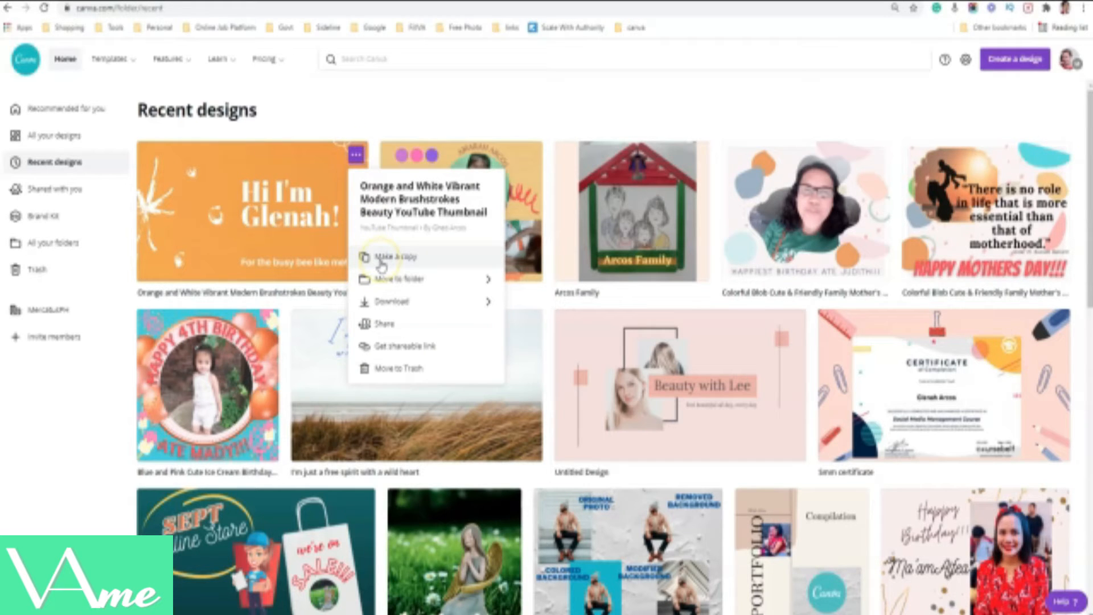
pyautogui.click(380, 281)
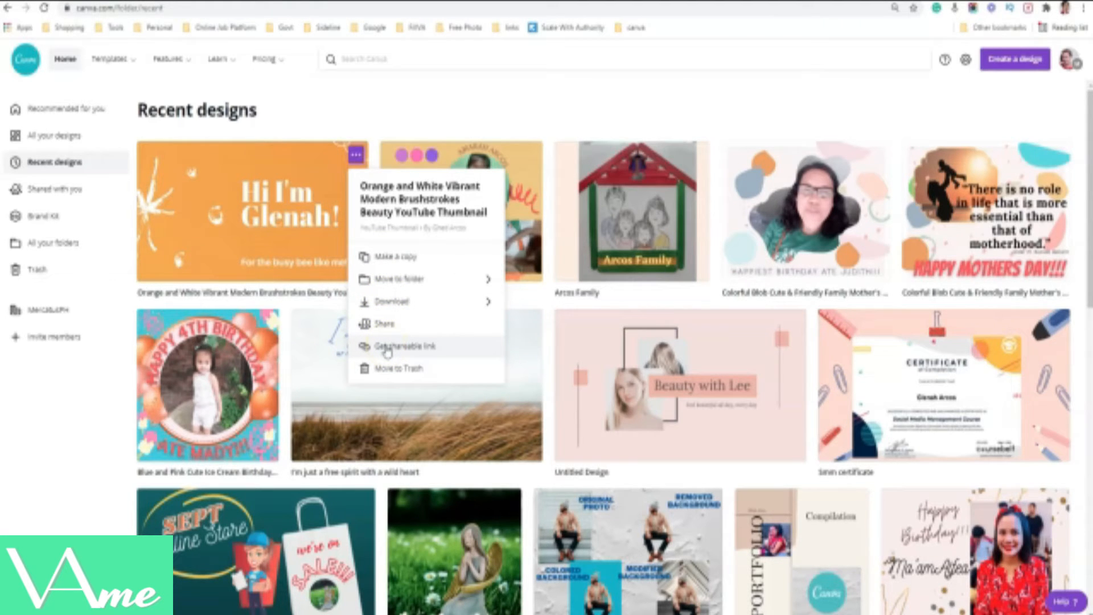
pyautogui.click(407, 373)
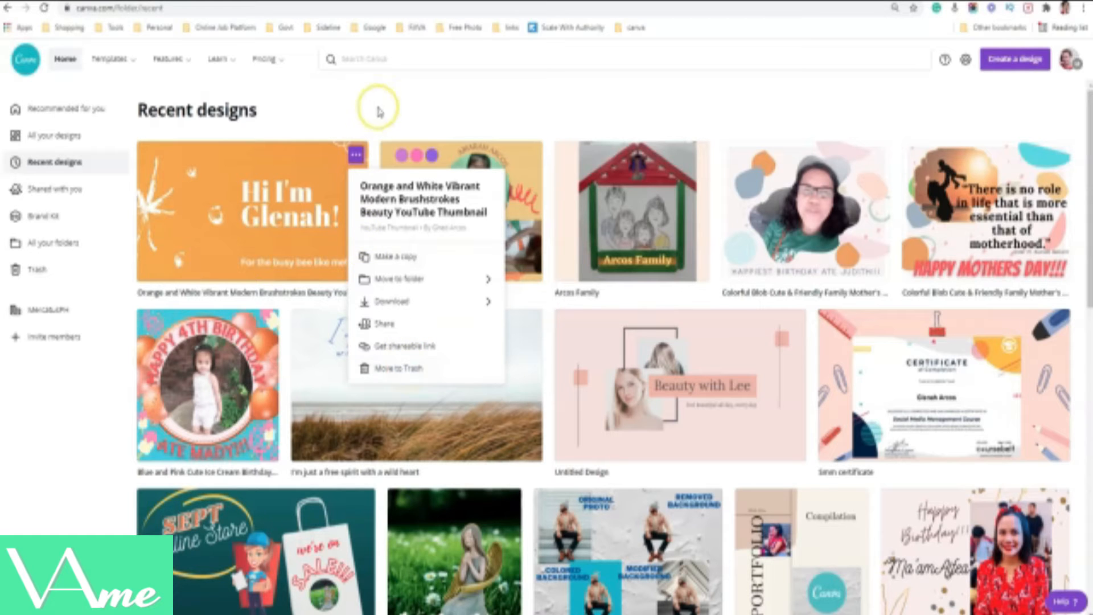
# Step: View the designs shared with the account, the Brand Kit, and the account's own and shared folders
pyautogui.click(51, 190)
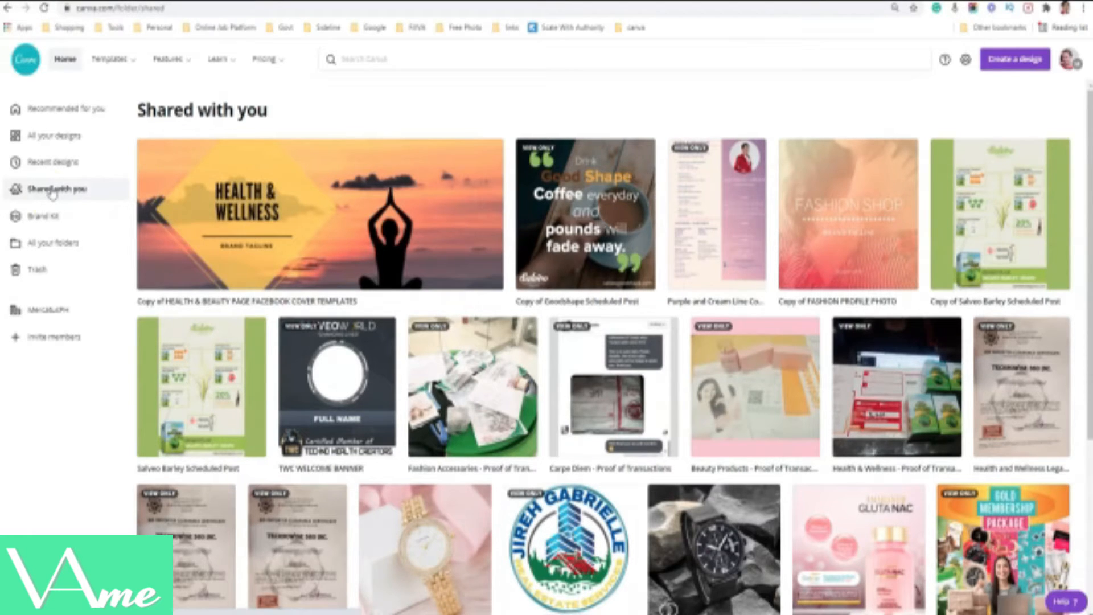
pyautogui.click(44, 216)
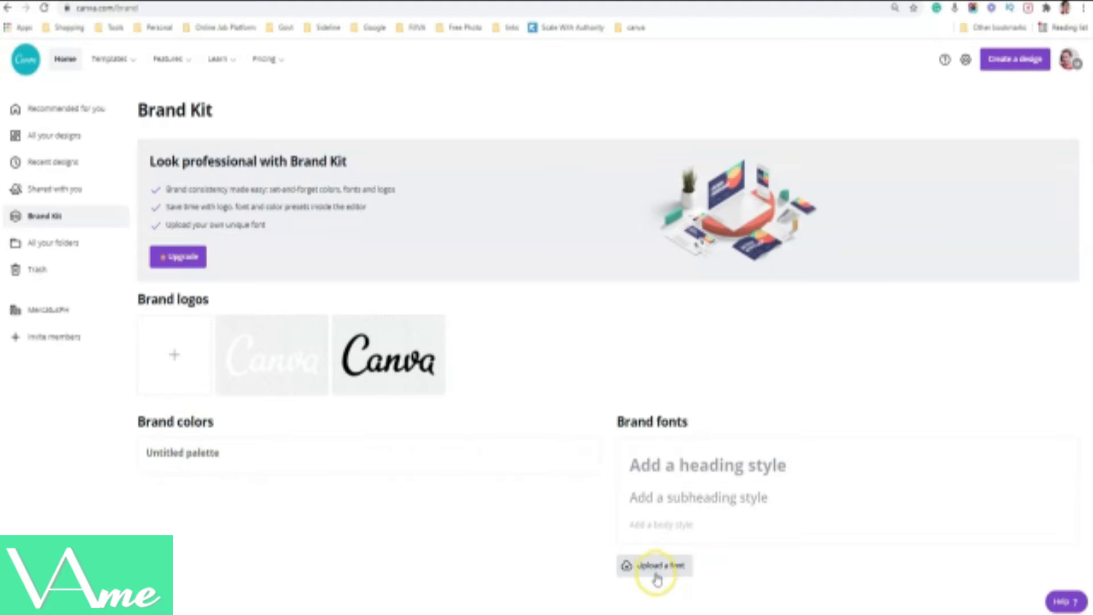
pyautogui.click(74, 244)
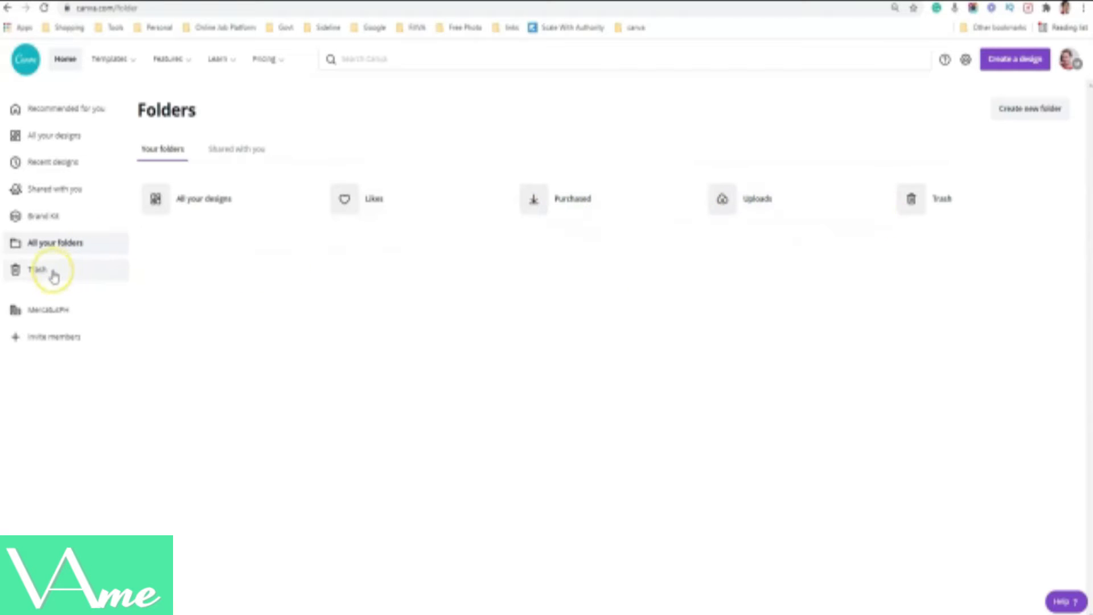
pyautogui.click(230, 155)
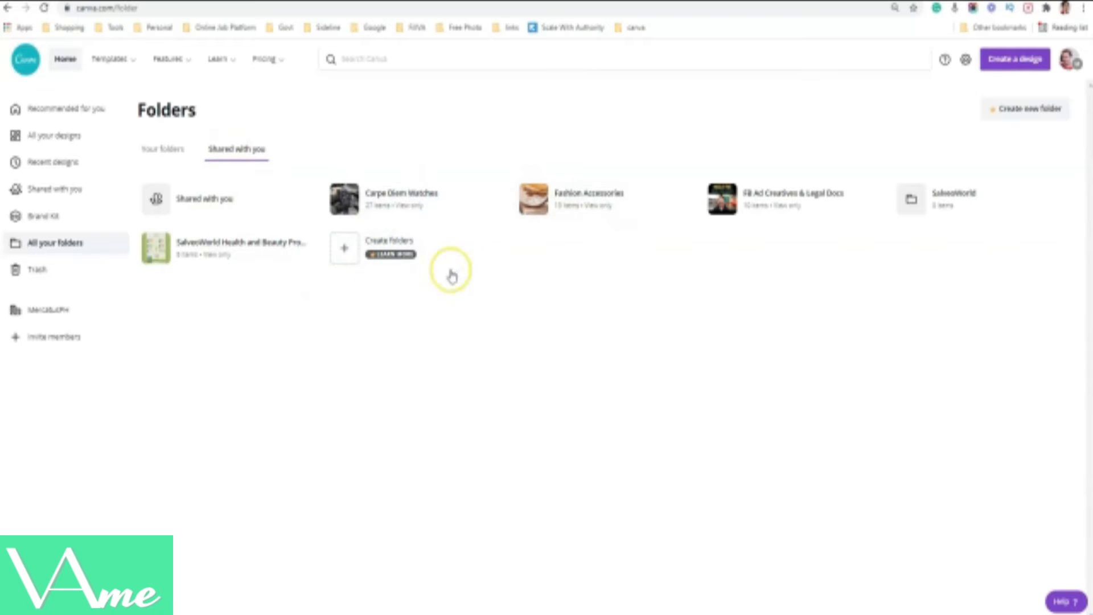
# Step: Open the MercatusPH team page and go to the option for inviting members
pyautogui.click(43, 316)
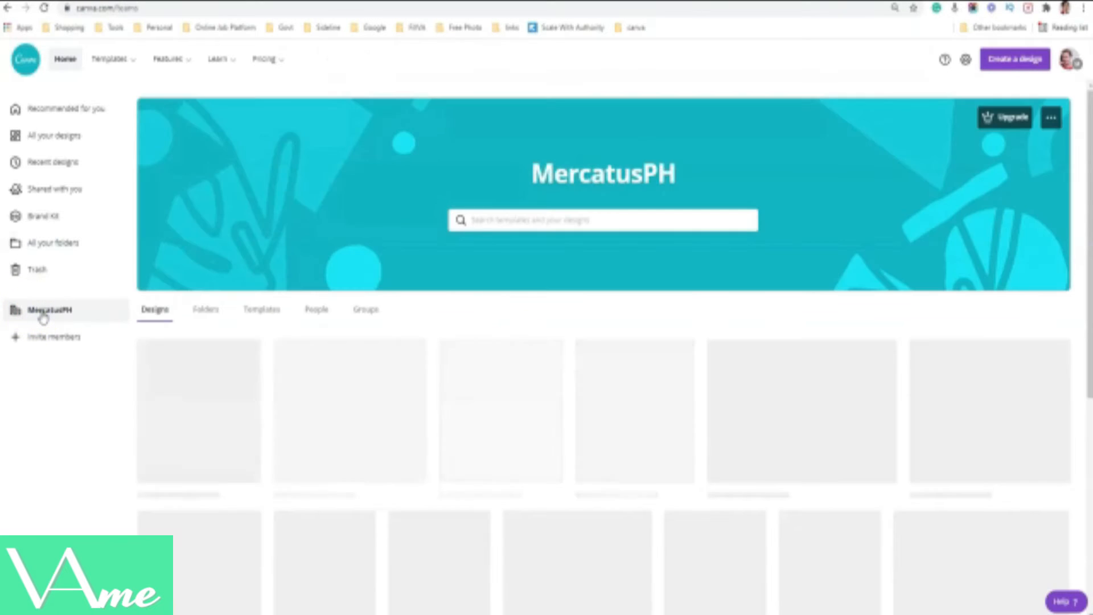
pyautogui.click(59, 346)
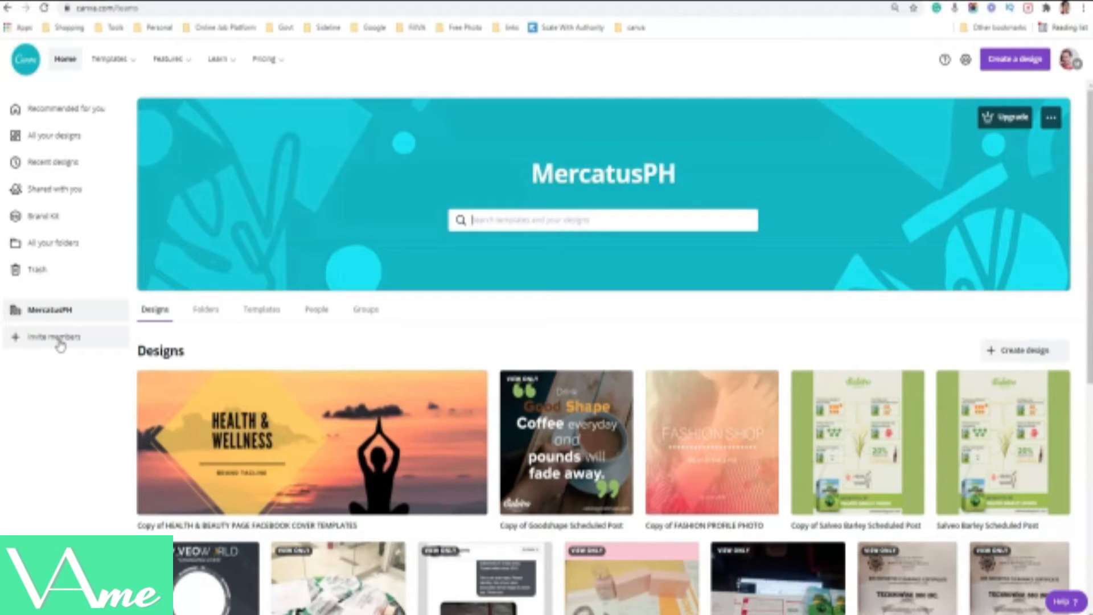
# Step: Look through Canva's feature categories, learning resources and pricing plans without opening any of them
pyautogui.moveTo(177, 69)
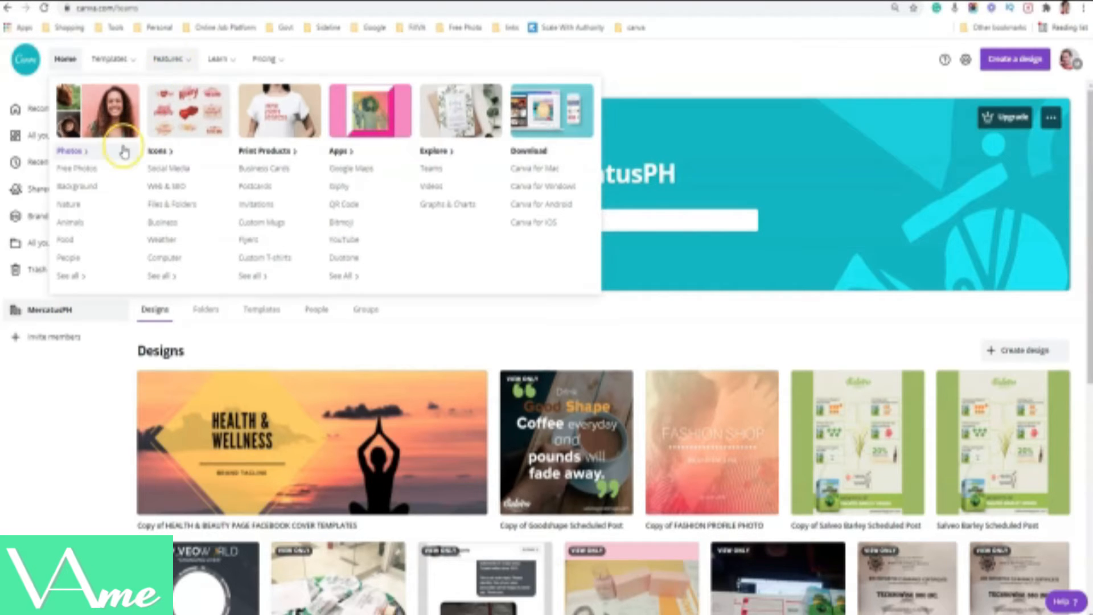
pyautogui.click(178, 229)
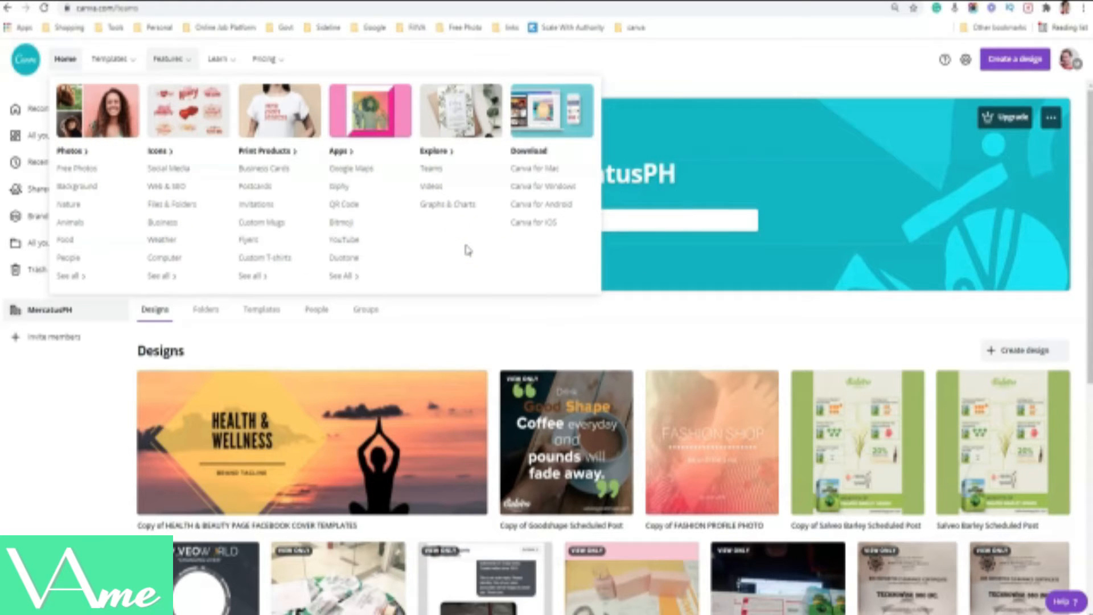
pyautogui.click(216, 63)
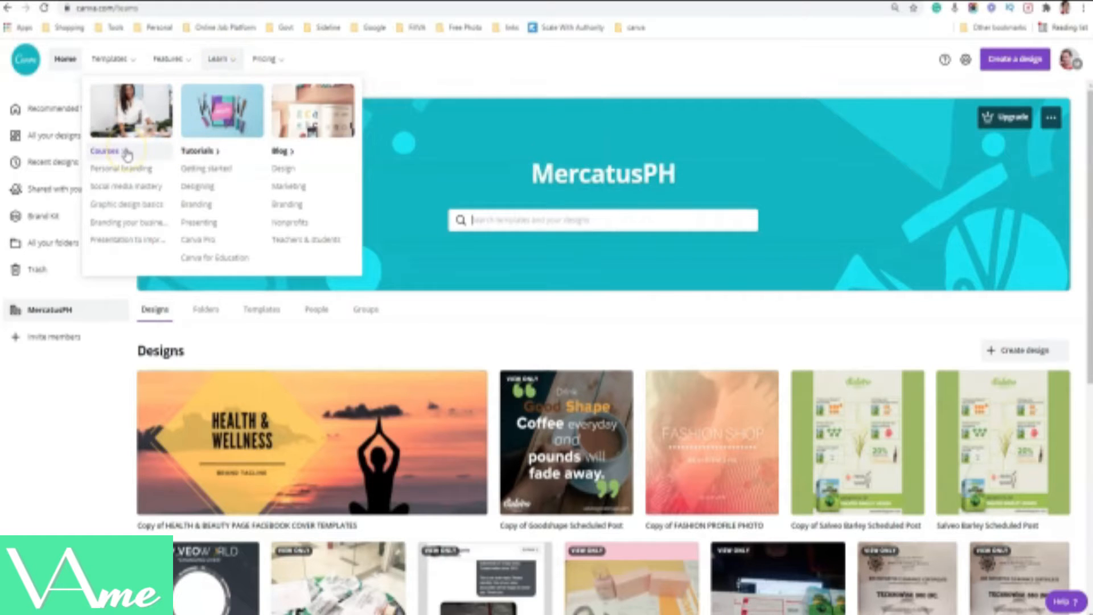
pyautogui.click(135, 190)
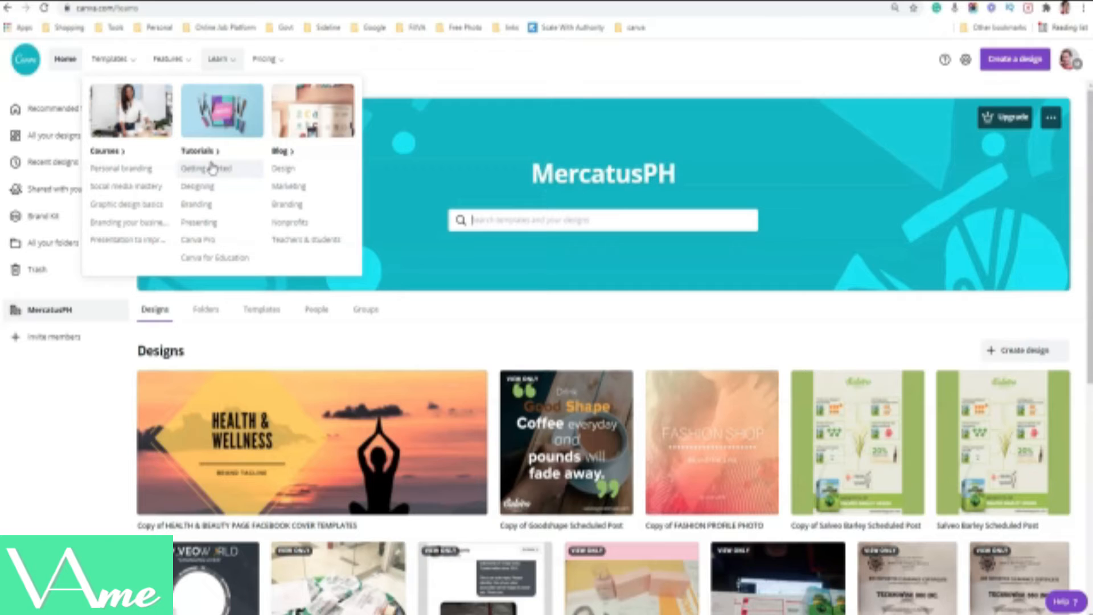
pyautogui.click(266, 62)
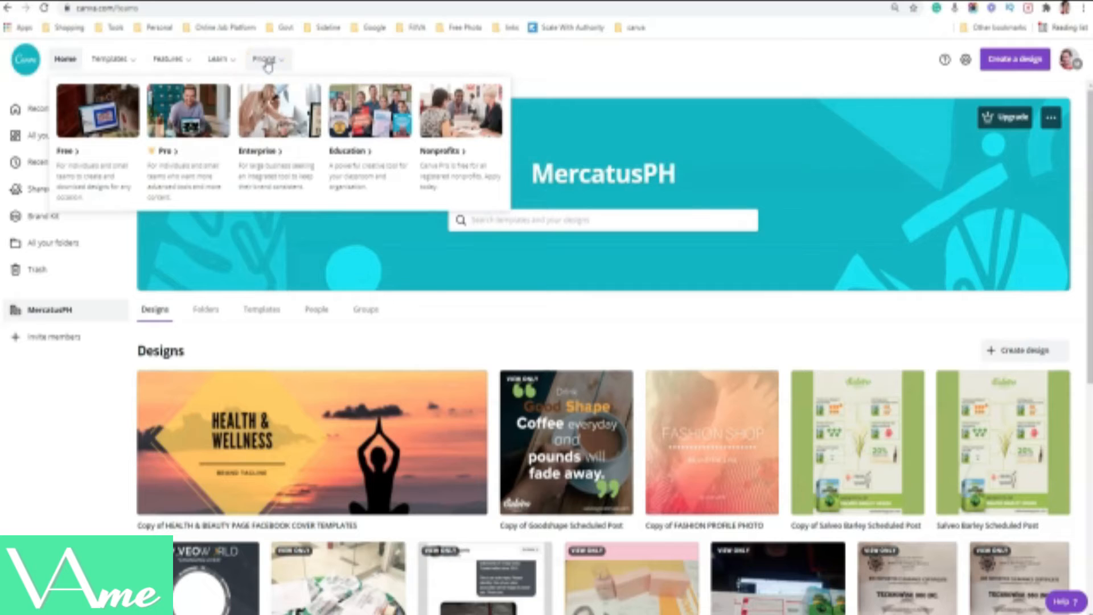
pyautogui.click(277, 62)
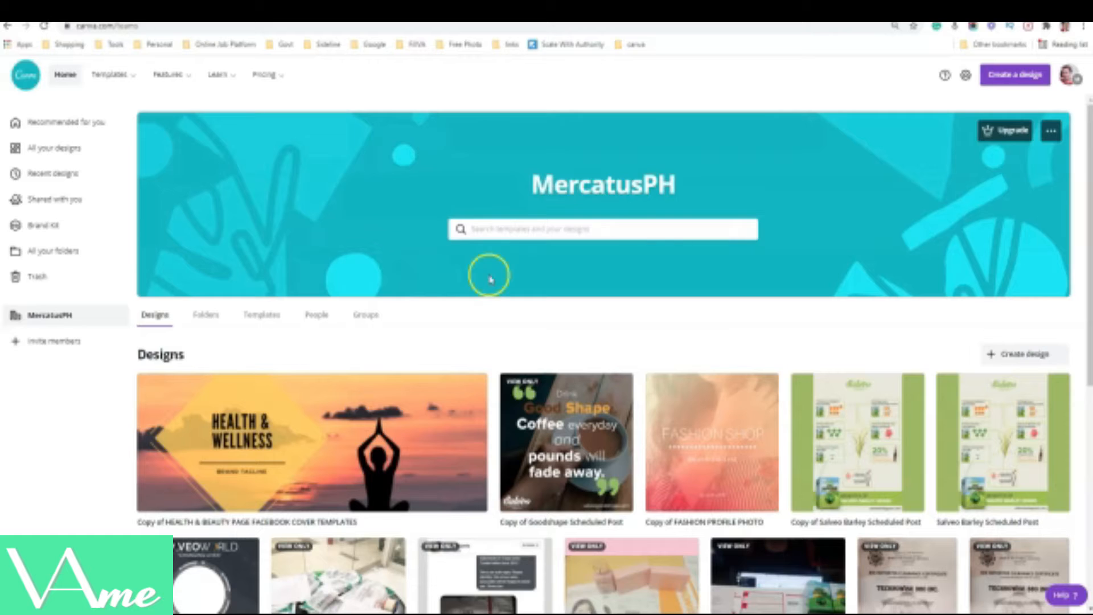
# Step: Search the design types for "fac" and create a blank Facebook Post design
pyautogui.click(1005, 79)
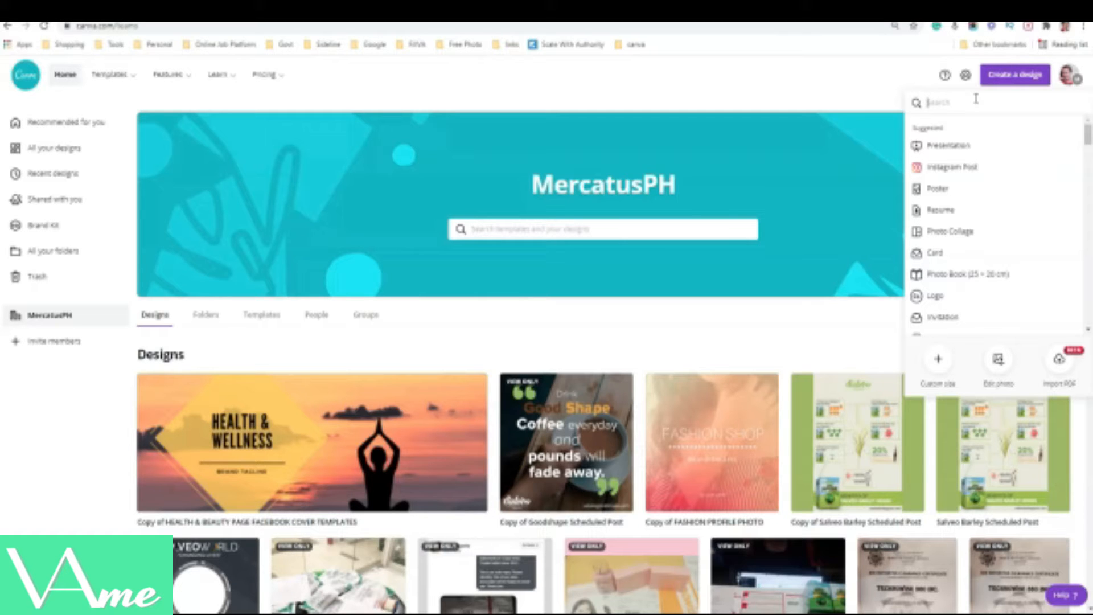
pyautogui.write('fac')
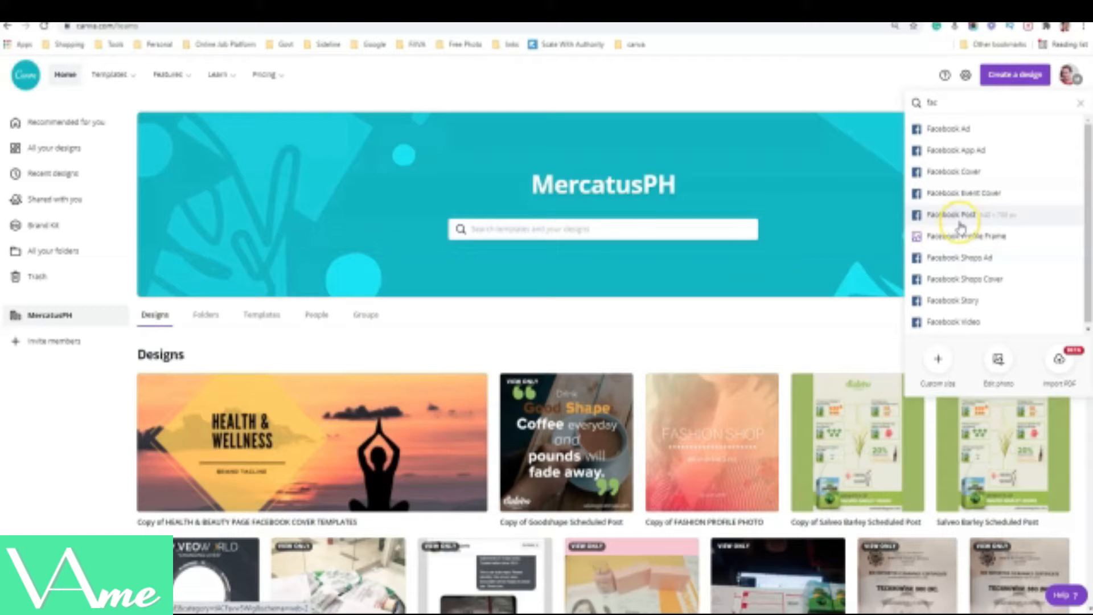
pyautogui.click(984, 228)
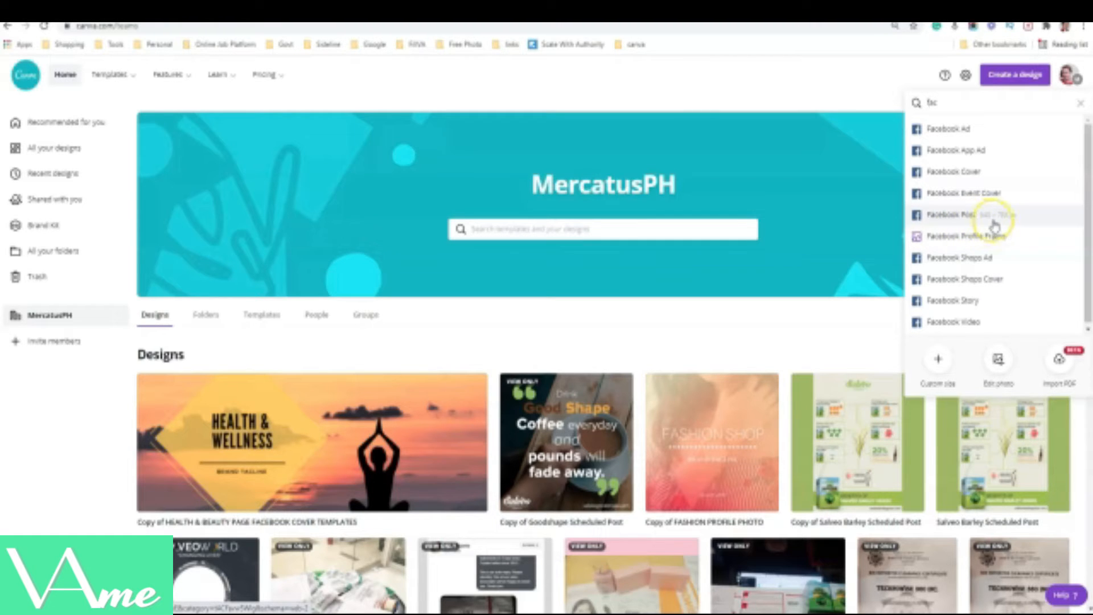
pyautogui.click(1028, 217)
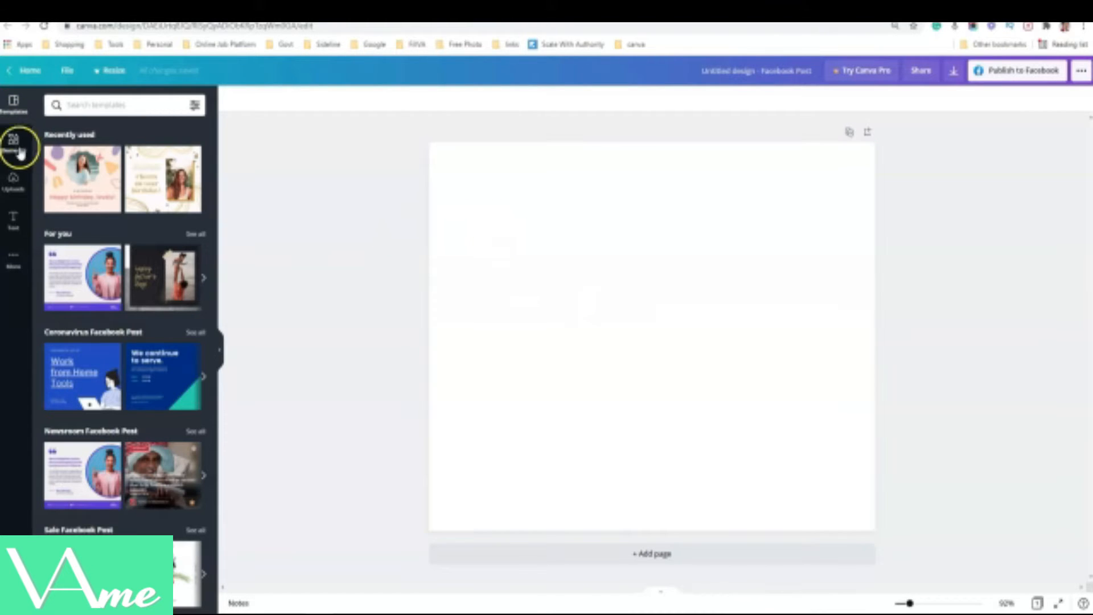
# Step: Browse the full set of Lines & Shapes elements and clear that search when finished
pyautogui.click(14, 143)
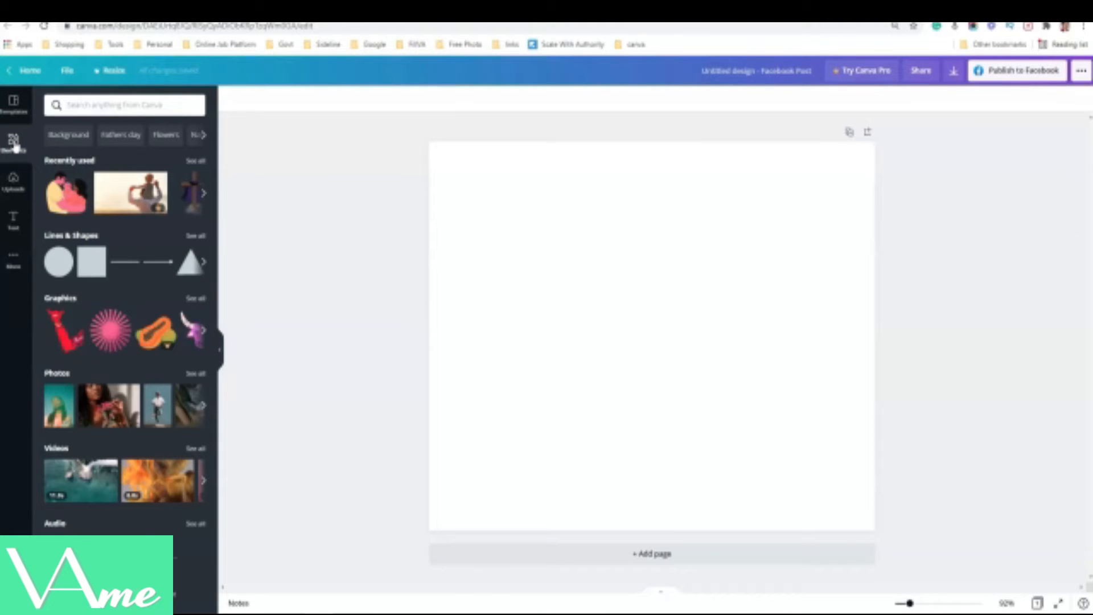
pyautogui.click(73, 240)
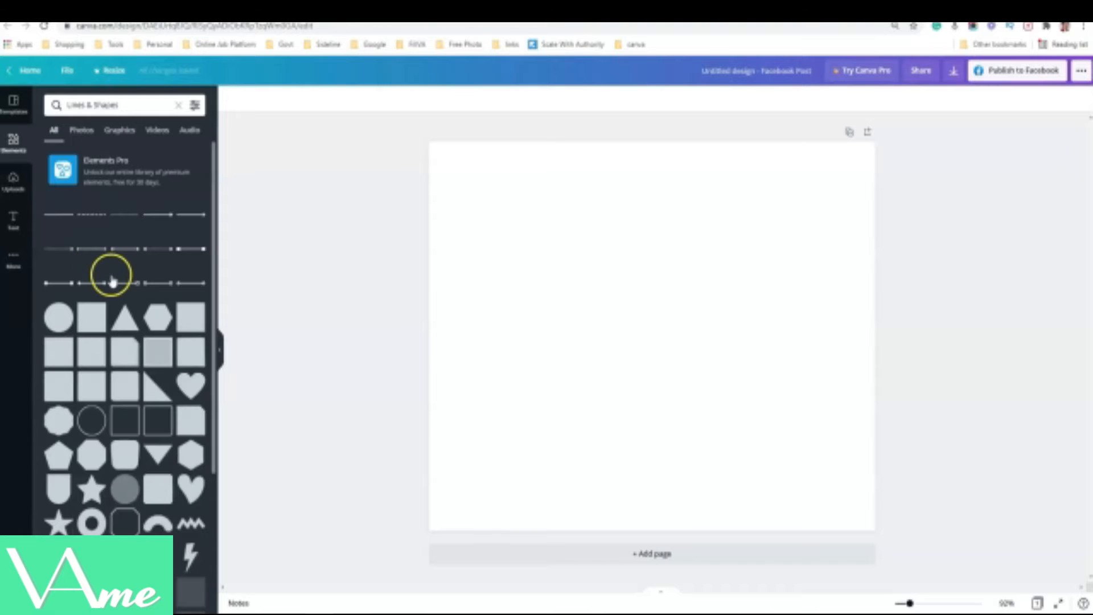
pyautogui.scroll(-5, 113, 362)
pyautogui.scroll(5, 112, 362)
pyautogui.scroll(-4, 112, 362)
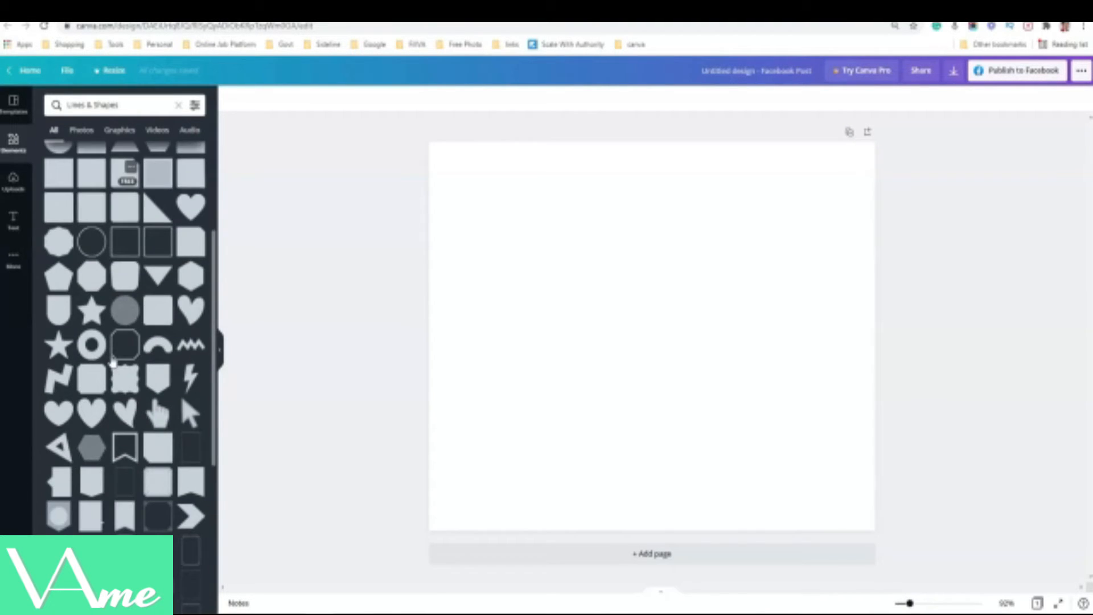
pyautogui.scroll(-6, 112, 362)
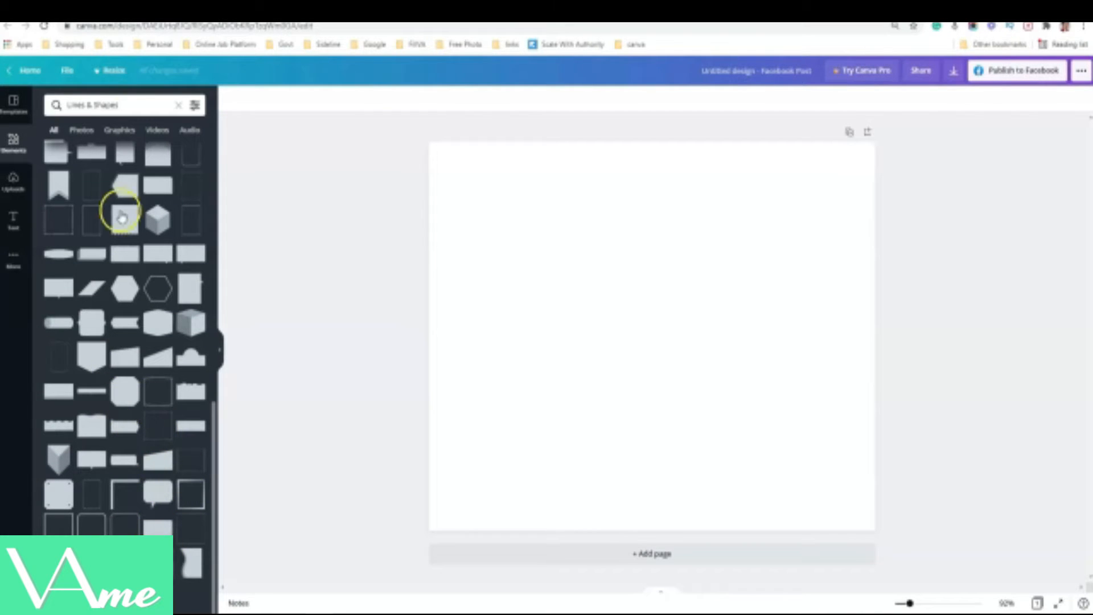
pyautogui.click(179, 105)
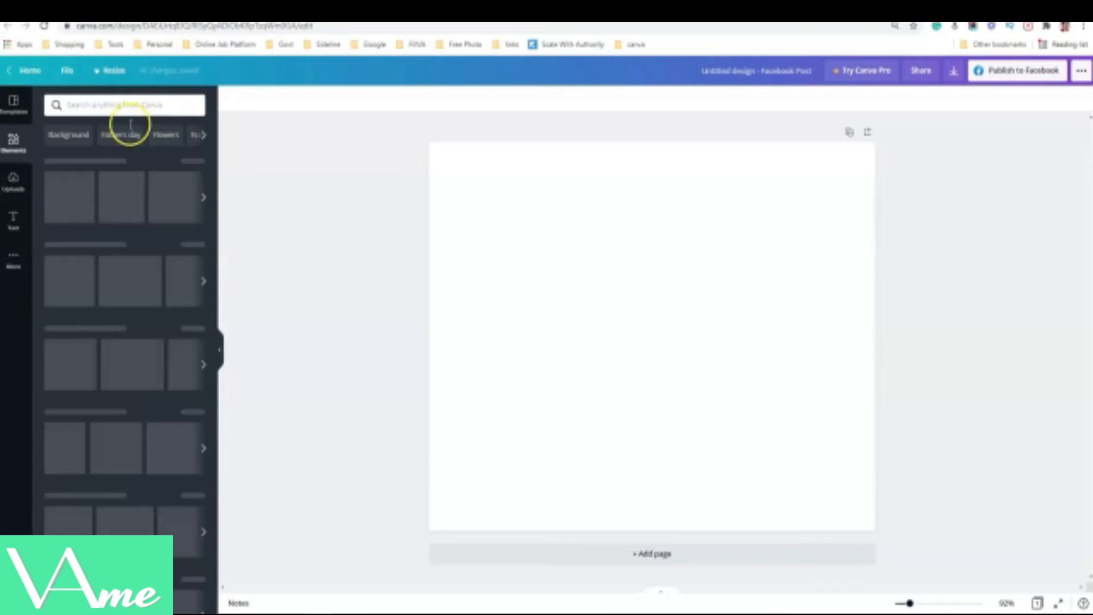
# Step: Browse the Graphics elements through the themed collections and return to the start of the list
pyautogui.click(62, 298)
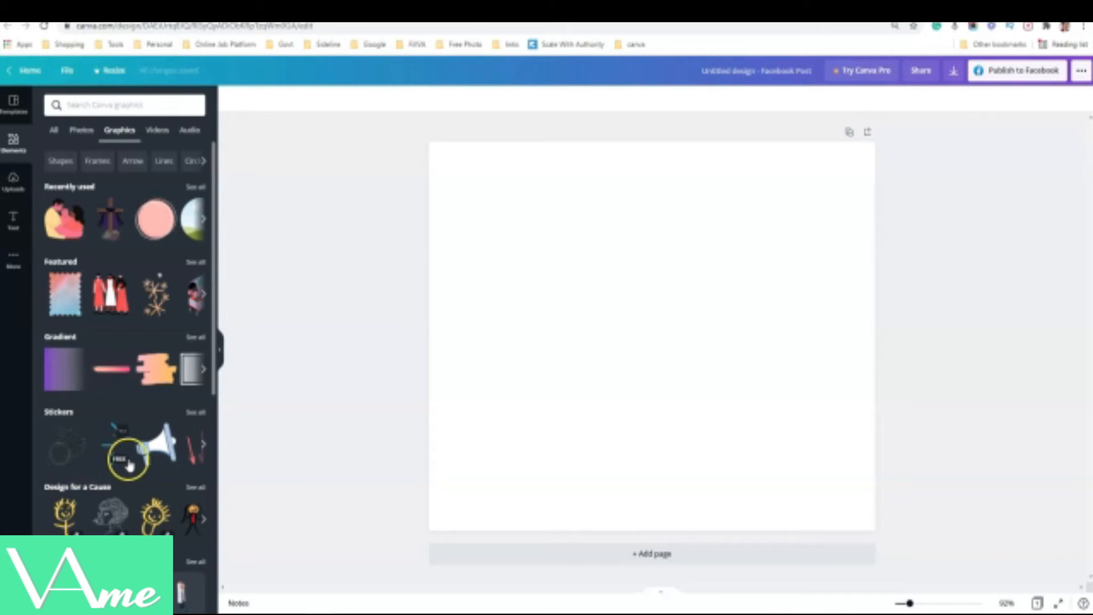
pyautogui.scroll(-3, 136, 381)
pyautogui.scroll(-9, 139, 387)
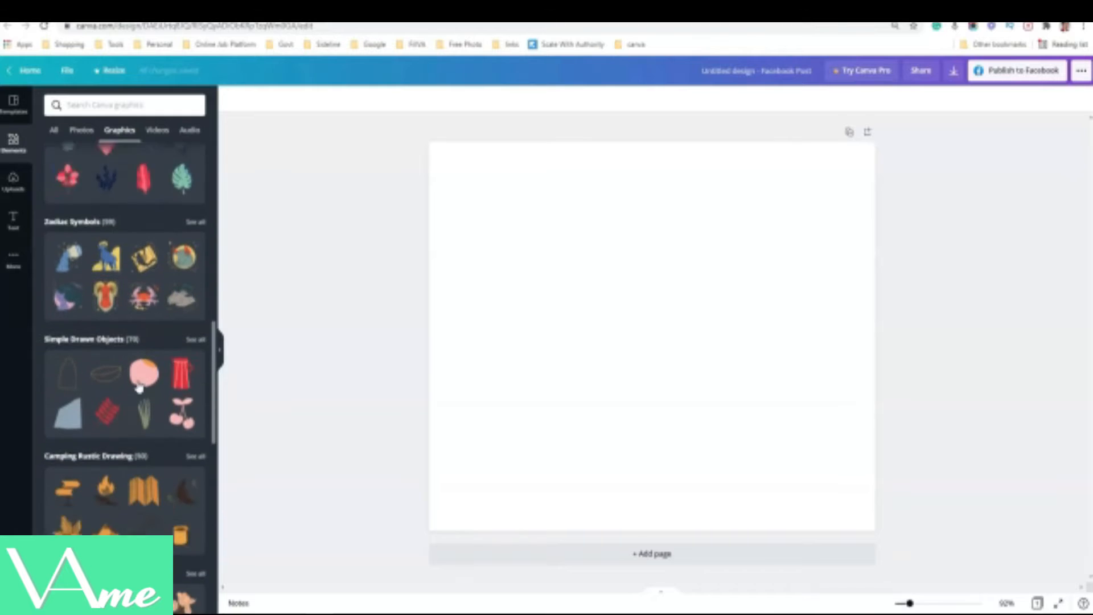
pyautogui.scroll(-5, 140, 388)
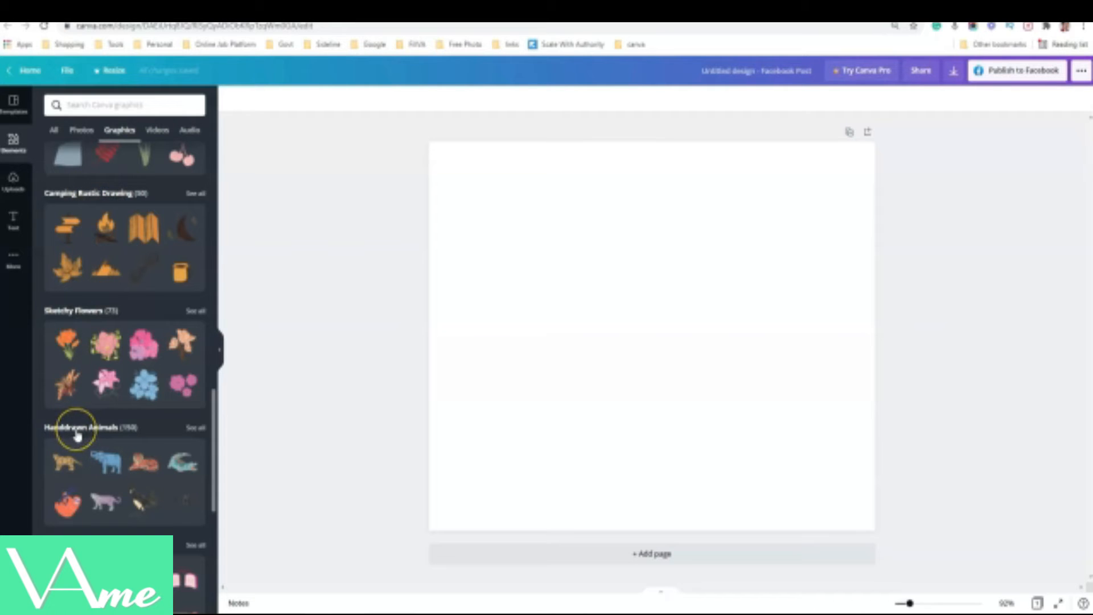
pyautogui.scroll(-2, 78, 435)
pyautogui.scroll(-5, 80, 435)
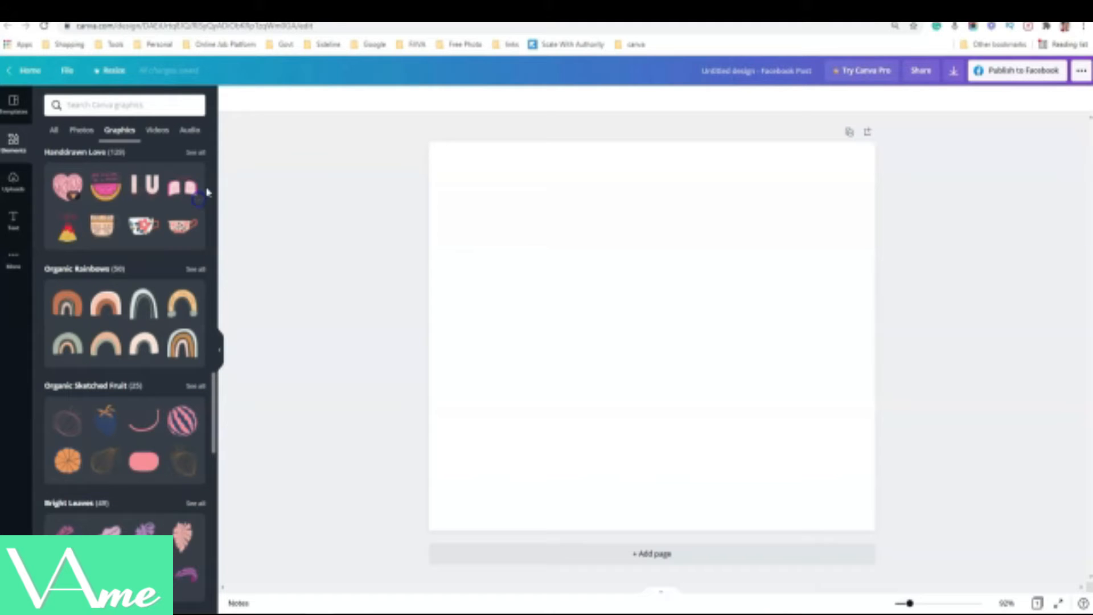
pyautogui.moveTo(213, 384); pyautogui.dragTo(224, 148)
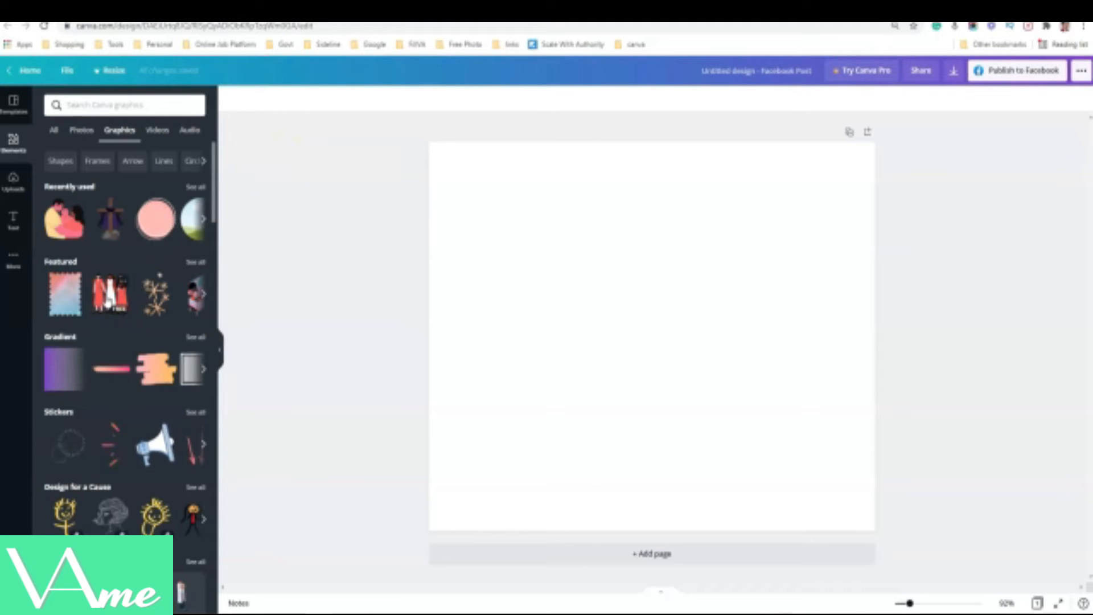
# Step: View the uploaded images and the sources available for uploading media
pyautogui.click(12, 190)
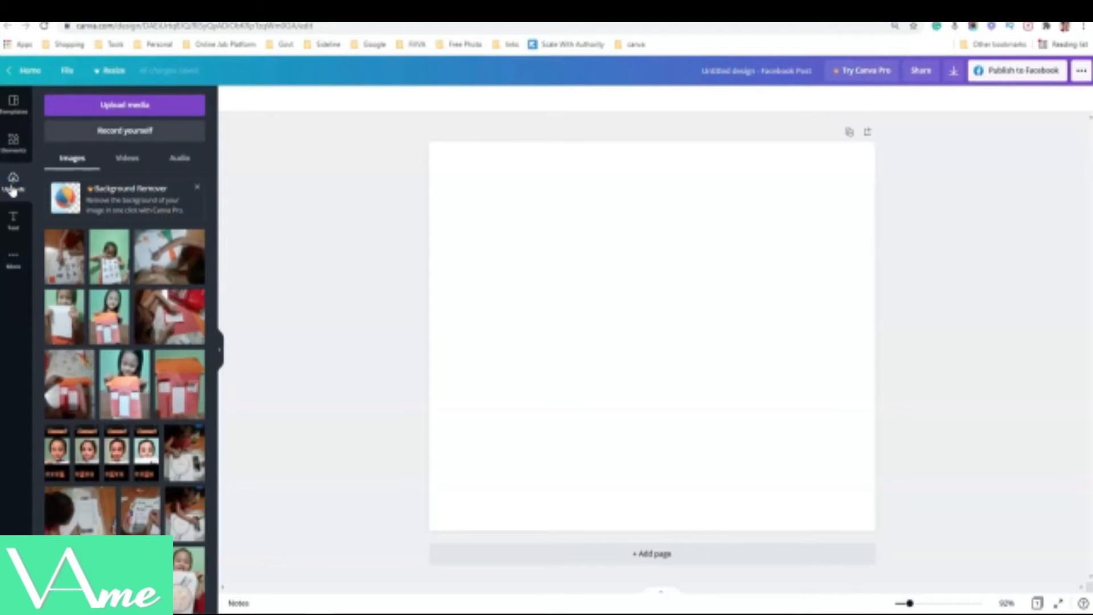
pyautogui.click(80, 111)
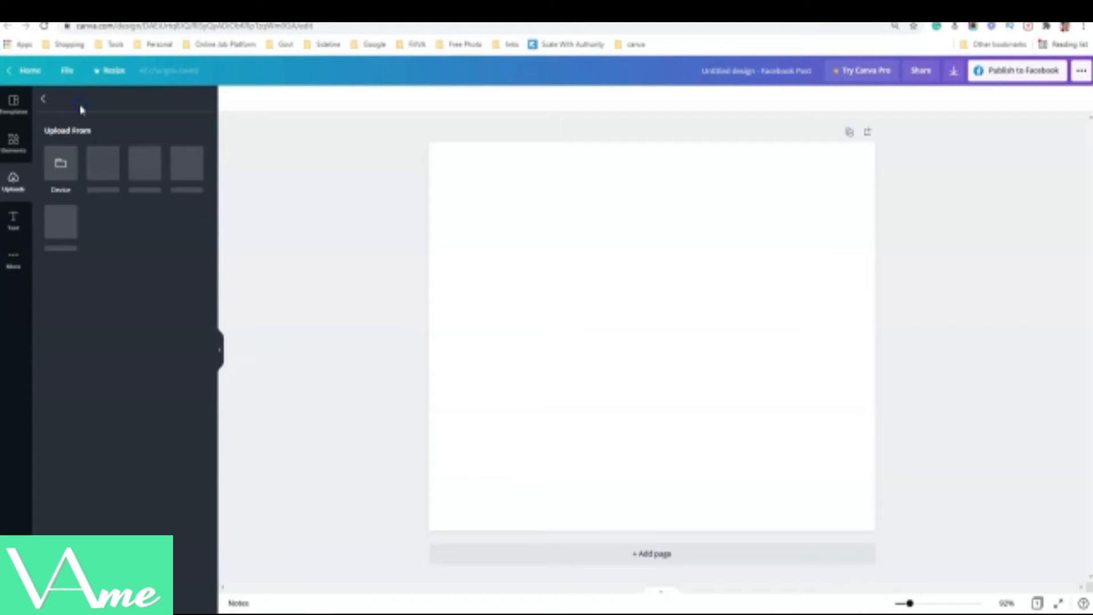
# Step: Find the pink neon "love you" style among the text font combinations and add it to the blank page
pyautogui.click(13, 219)
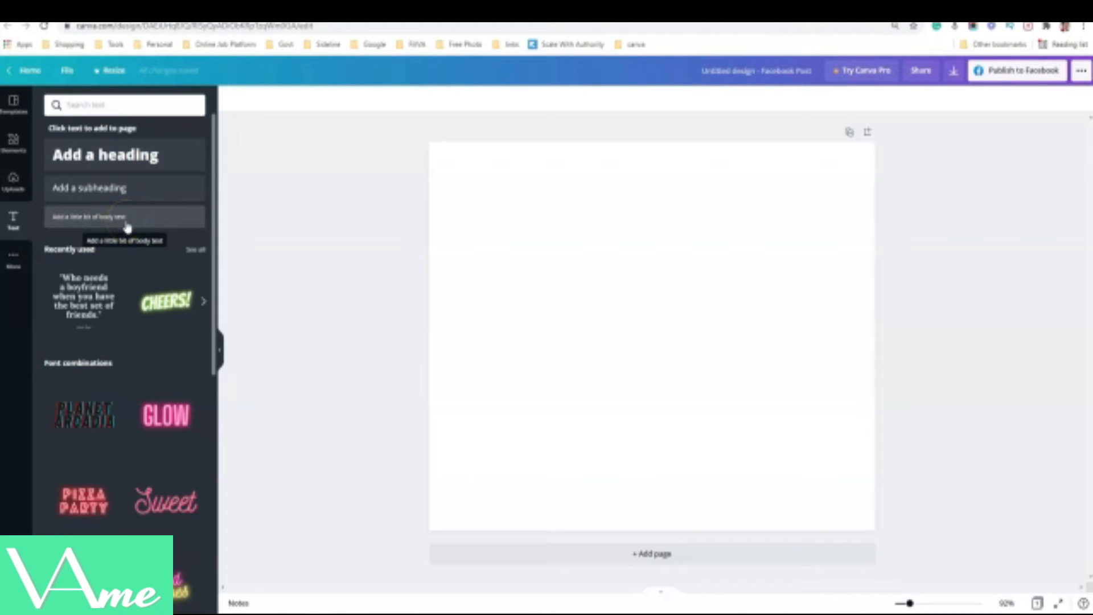
pyautogui.moveTo(214, 242); pyautogui.dragTo(205, 434)
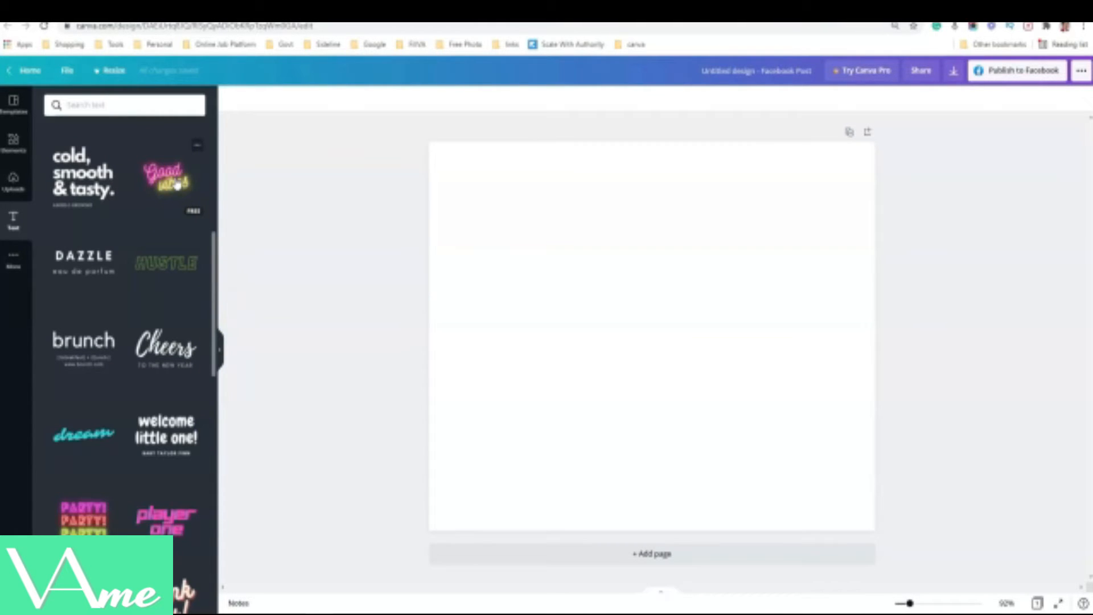
pyautogui.scroll(-1, 168, 187)
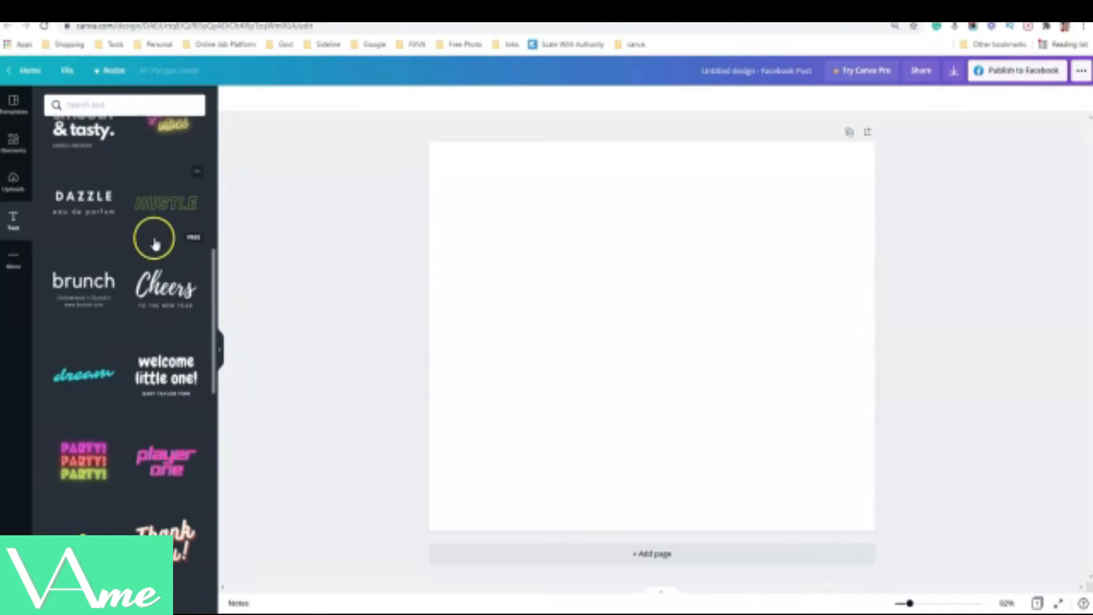
pyautogui.scroll(-8, 155, 244)
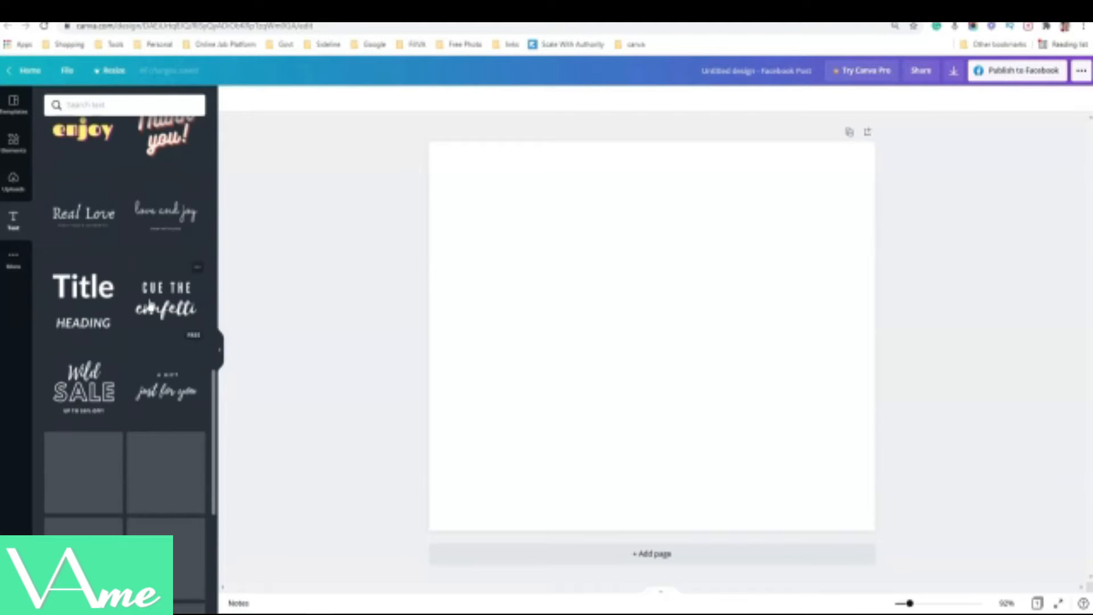
pyautogui.scroll(-4, 150, 305)
pyautogui.scroll(-9, 150, 305)
pyautogui.scroll(-4, 150, 304)
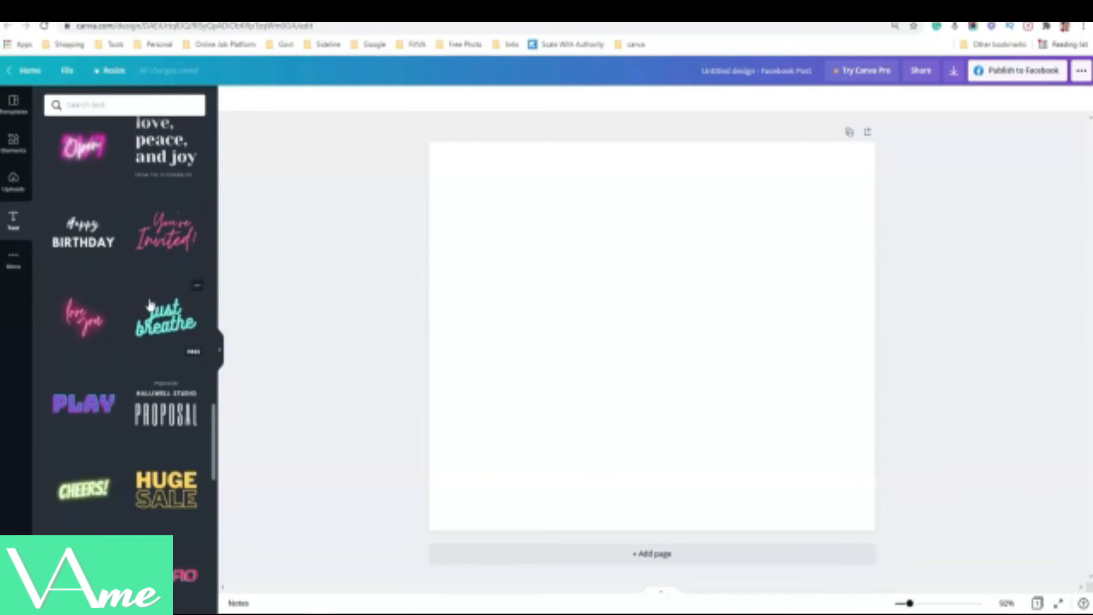
pyautogui.scroll(-2, 150, 306)
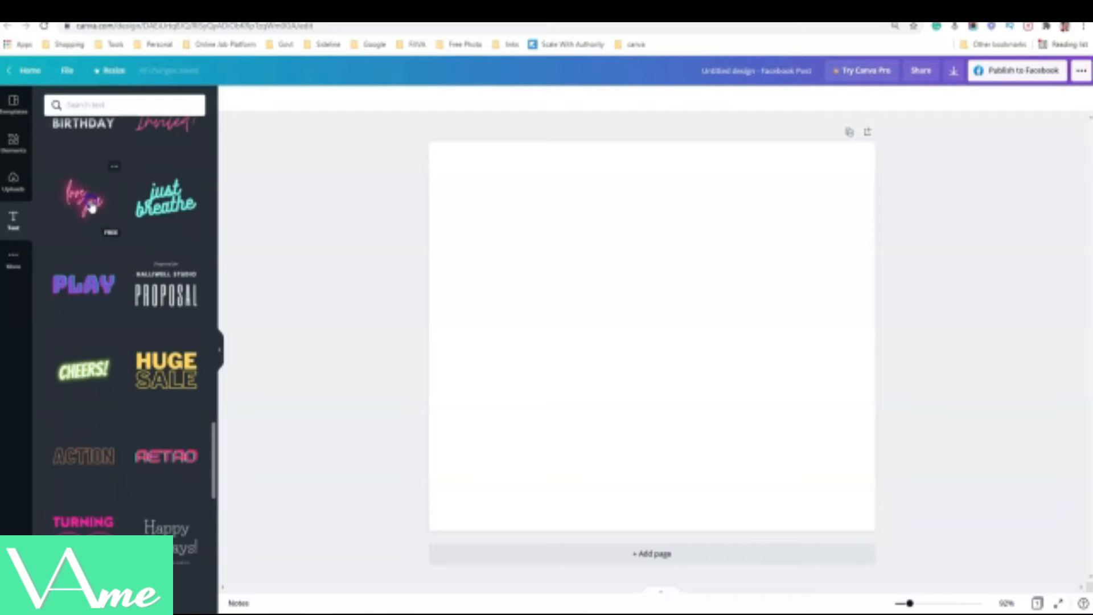
pyautogui.click(91, 208)
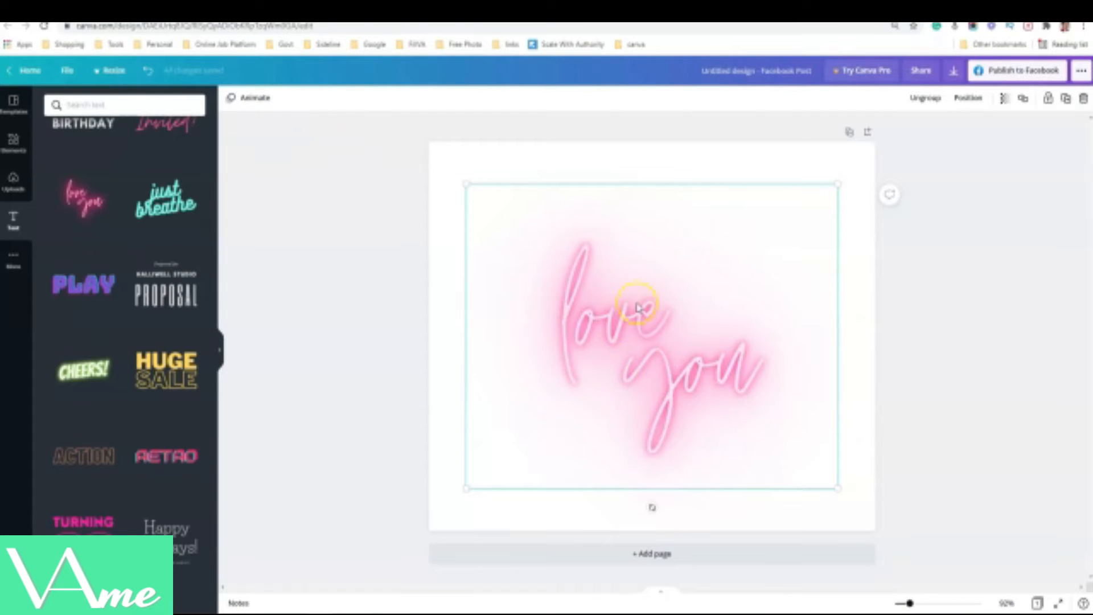
# Step: Try the Breathe, Fade, Pan and Rise element animations on the "love you" text, apply Tumble, and return to the text styles
pyautogui.click(254, 98)
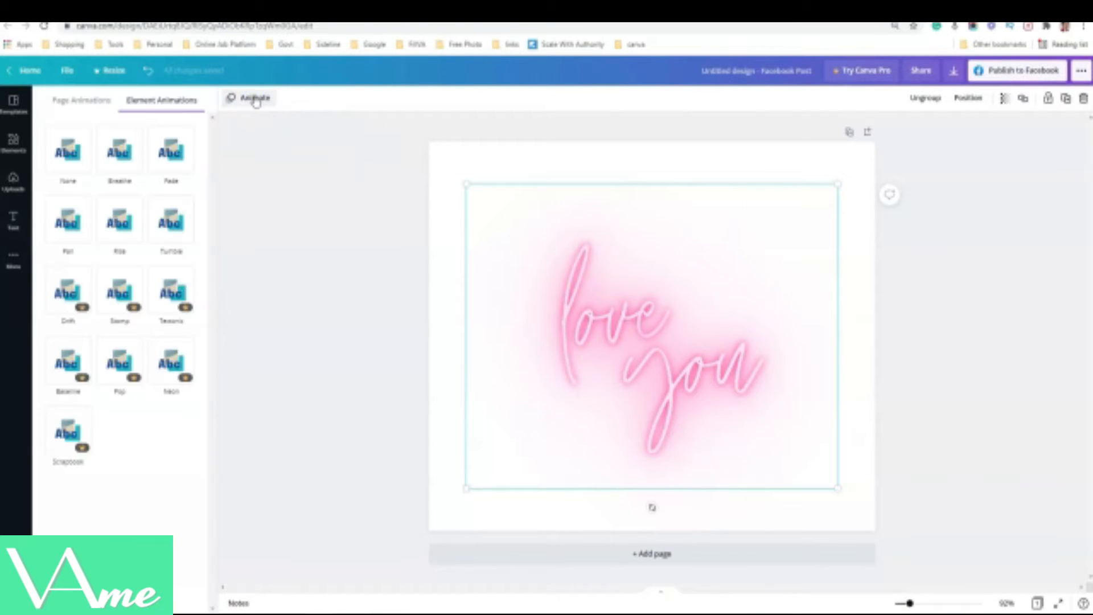
pyautogui.click(121, 159)
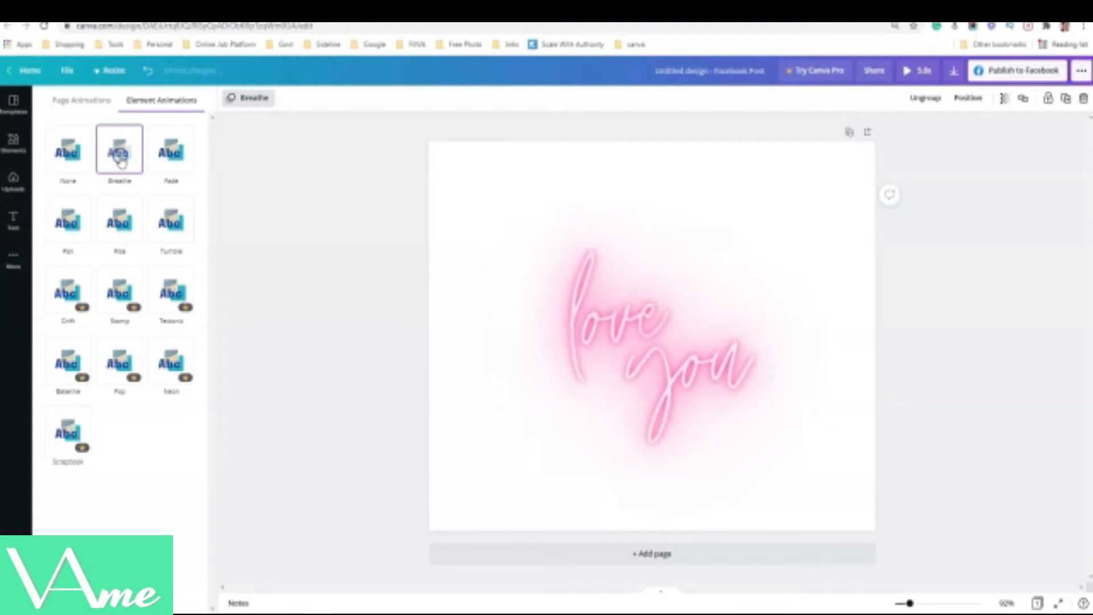
pyautogui.click(177, 153)
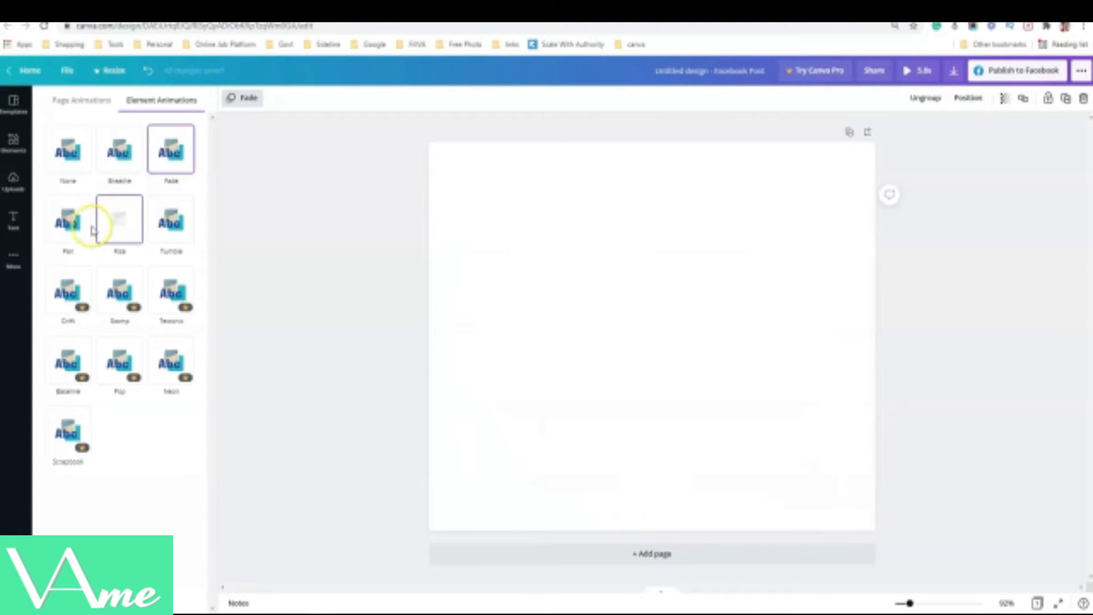
pyautogui.click(78, 225)
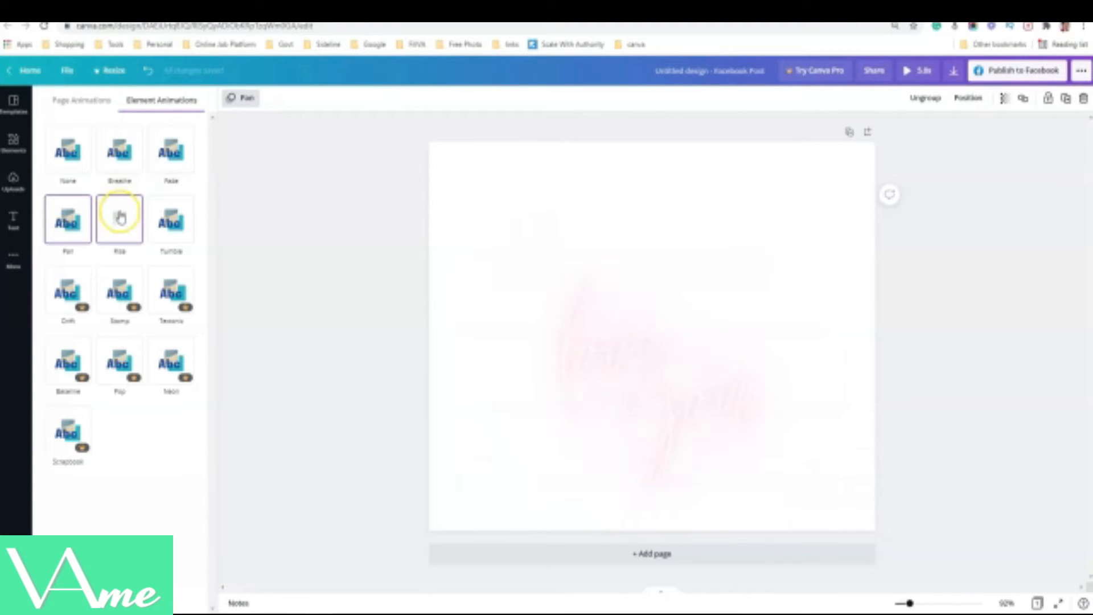
pyautogui.click(120, 217)
pyautogui.click(170, 219)
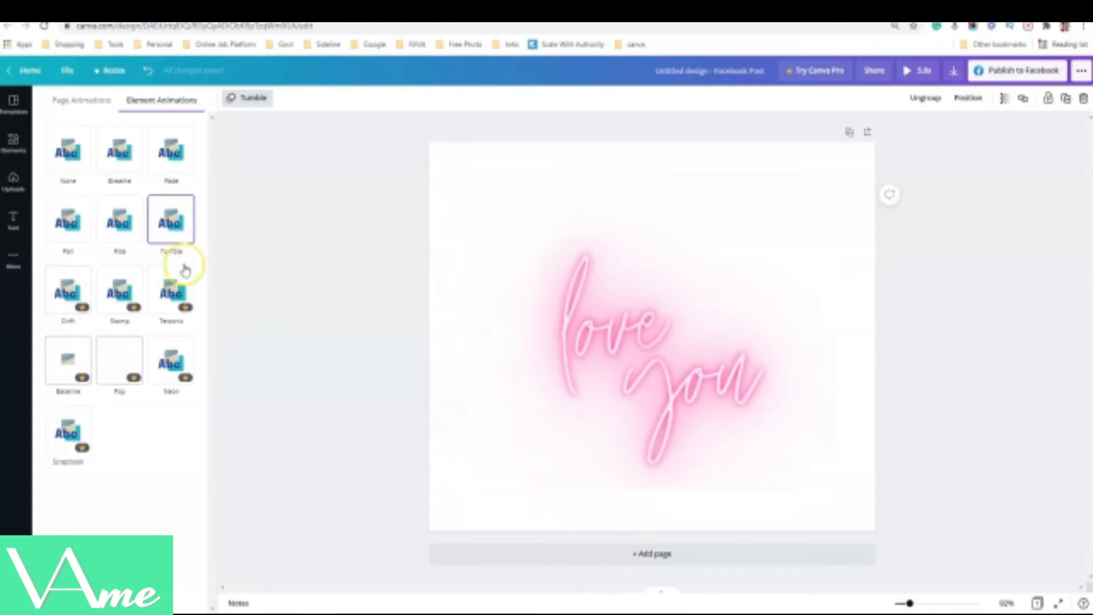
pyautogui.click(13, 225)
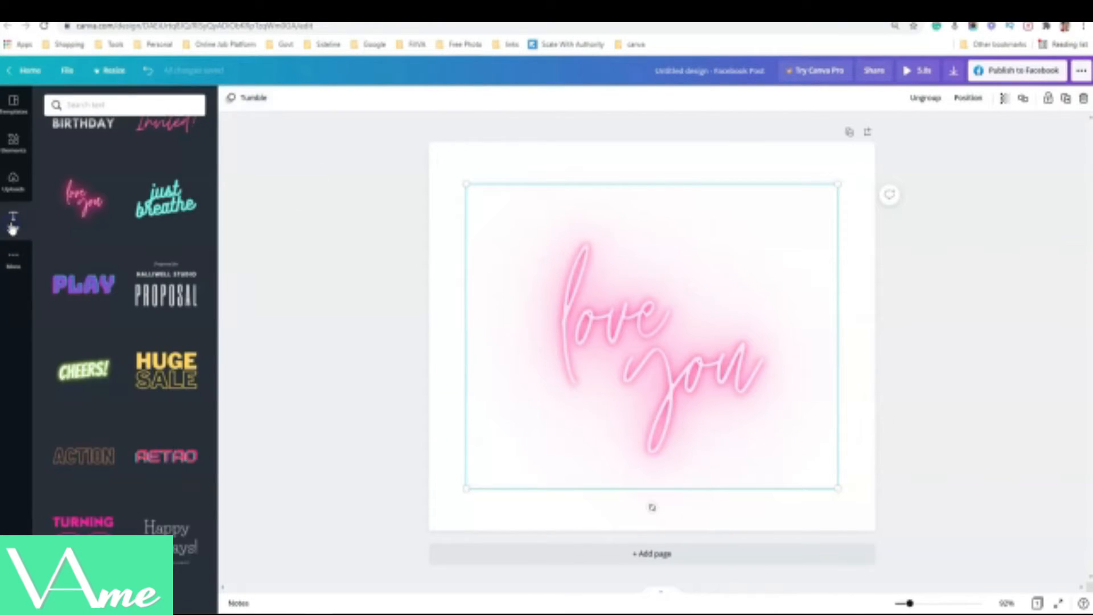
# Step: Add the "Prepared for Halliwell Studio Proposal" text combination to the page and move it toward the page's upper edge
pyautogui.click(169, 279)
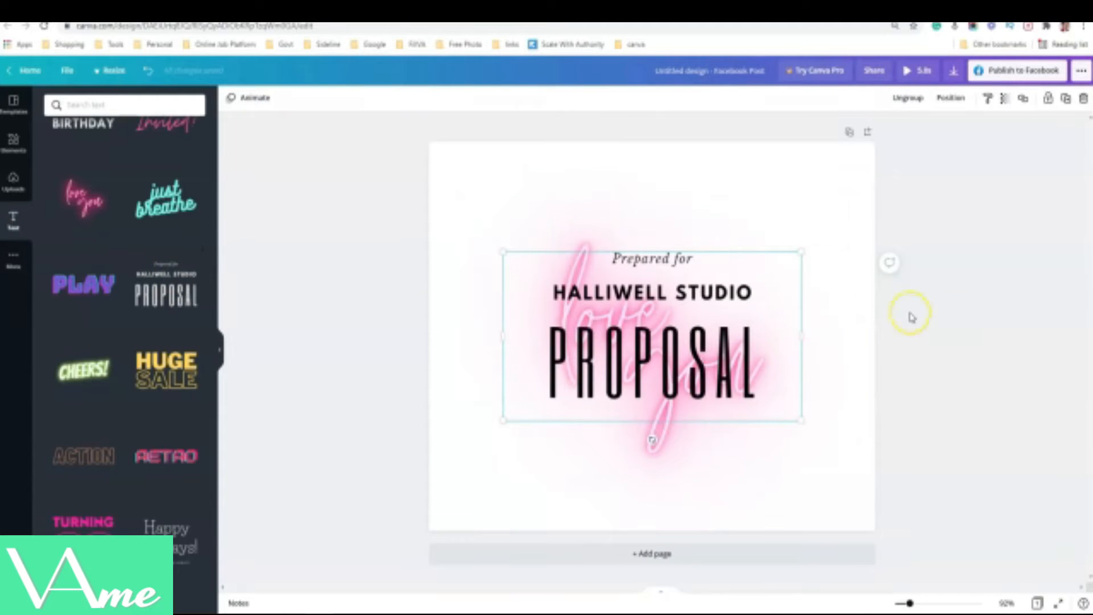
pyautogui.click(651, 265)
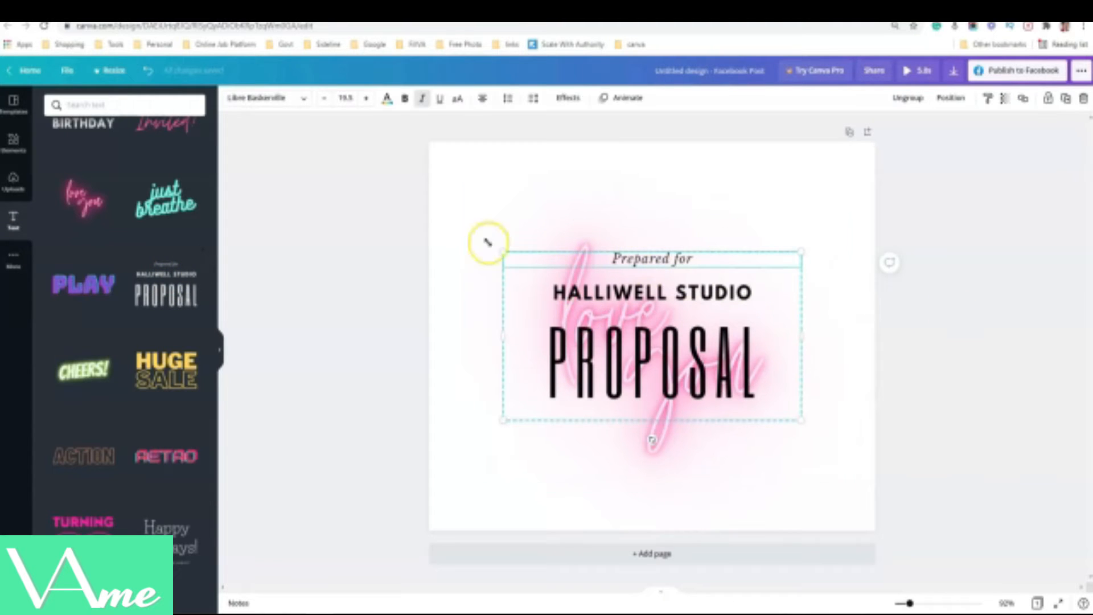
pyautogui.moveTo(595, 282); pyautogui.dragTo(583, 188)
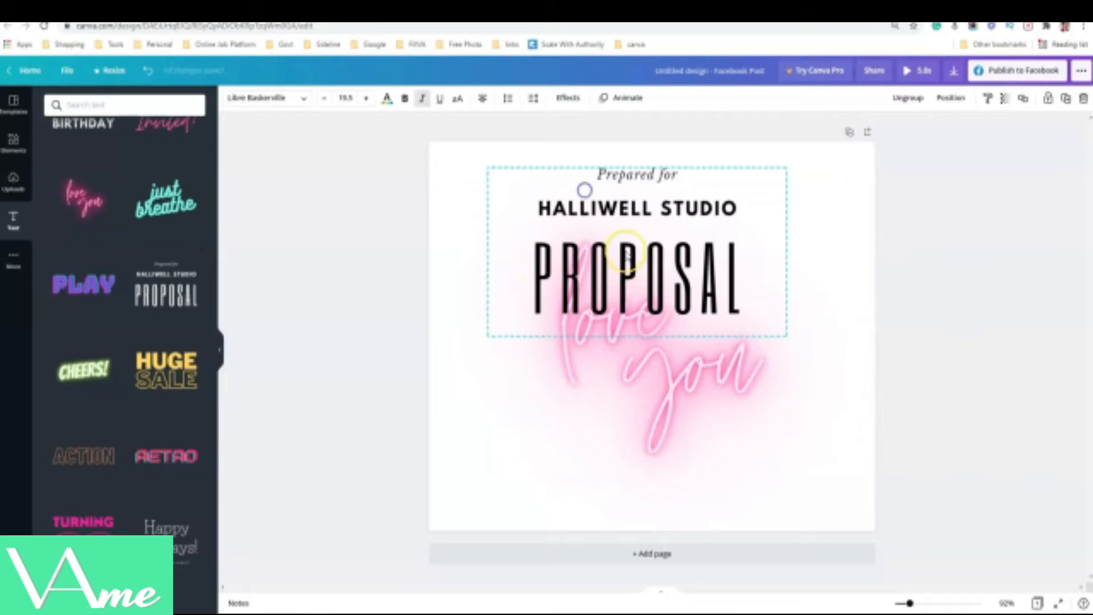
# Step: Delete both words of the pink neon "love you" text and place the proposal text group slightly left of the page centre
pyautogui.click(640, 401)
pyautogui.press('Delete')
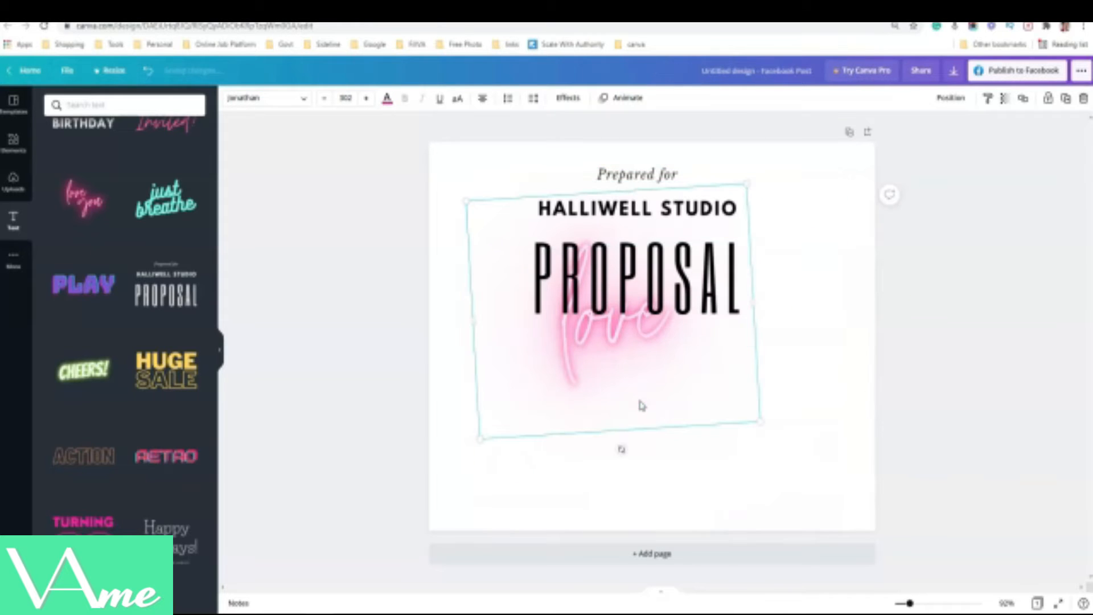
pyautogui.click(642, 294)
pyautogui.moveTo(642, 293); pyautogui.dragTo(764, 390)
pyautogui.click(520, 330)
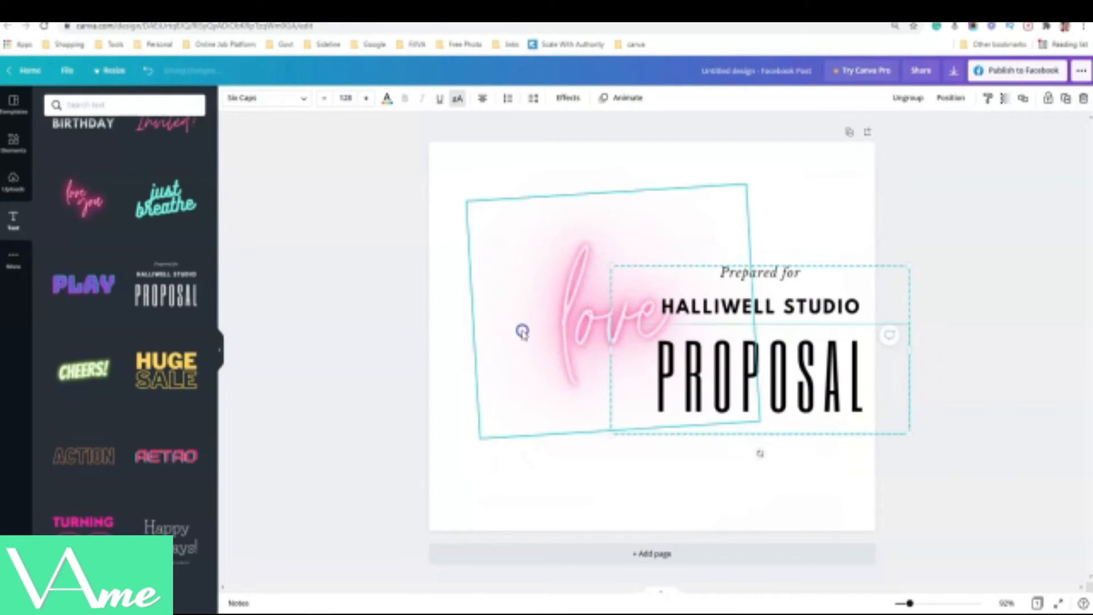
pyautogui.press('Delete')
pyautogui.moveTo(775, 331); pyautogui.dragTo(612, 265)
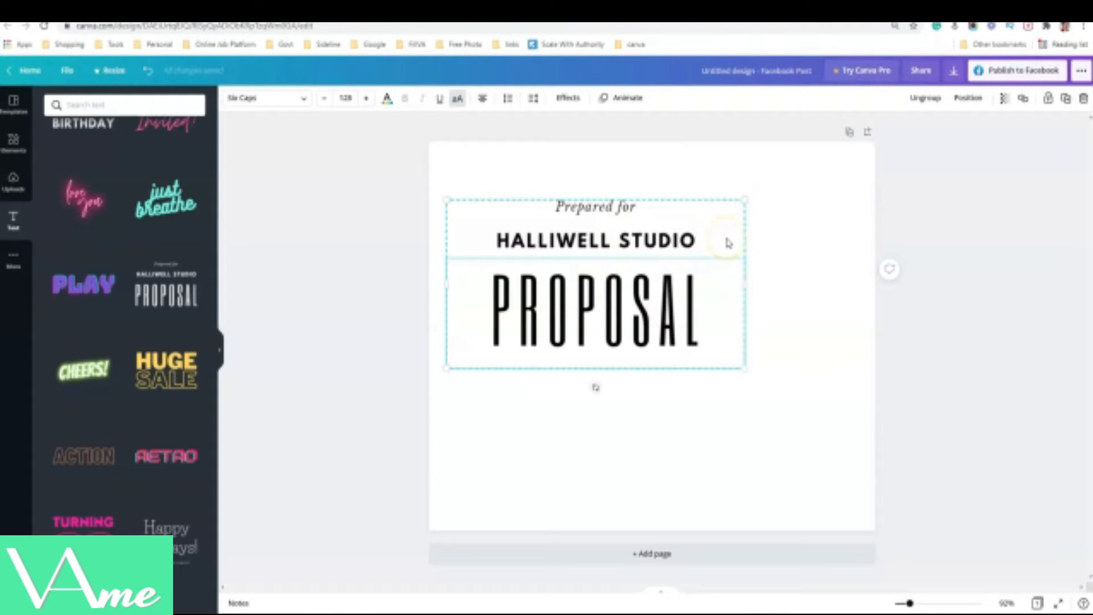
# Step: Ungroup the proposal text, moving "Prepared for" to the page's upper right, HALLIWELL STUDIO below PROPOSAL, and PROPOSAL further right
pyautogui.click(919, 108)
pyautogui.click(921, 106)
pyautogui.click(801, 260)
pyautogui.moveTo(610, 214); pyautogui.dragTo(740, 185)
pyautogui.moveTo(624, 241); pyautogui.dragTo(618, 387)
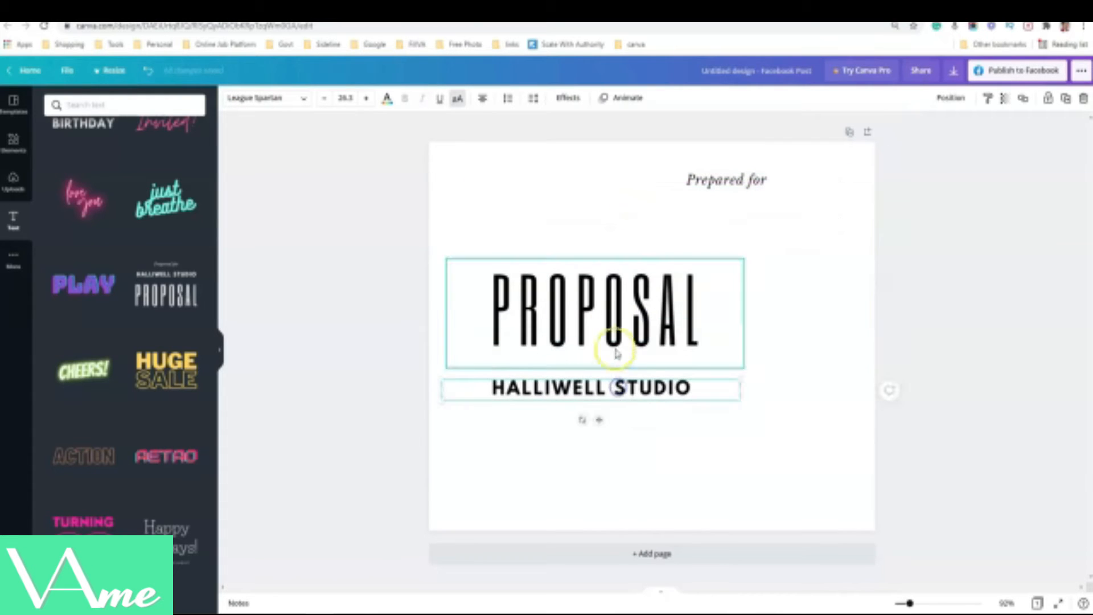
pyautogui.moveTo(621, 336); pyautogui.dragTo(690, 324)
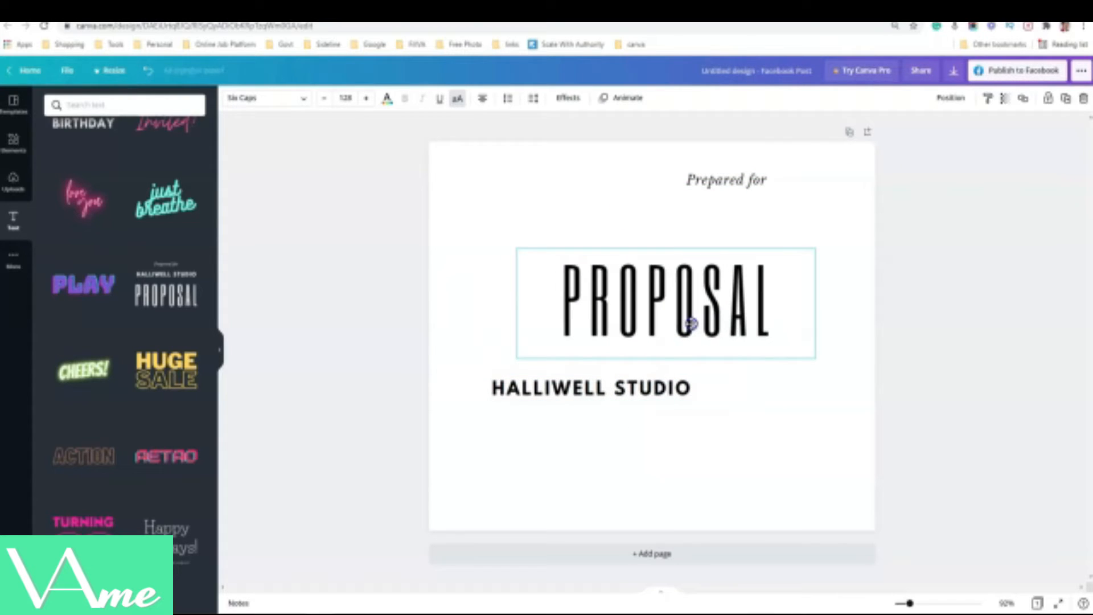
# Step: Enlarge the PROPOSAL text to font size 157 and narrow its text box from the left side
pyautogui.doubleClick(697, 309)
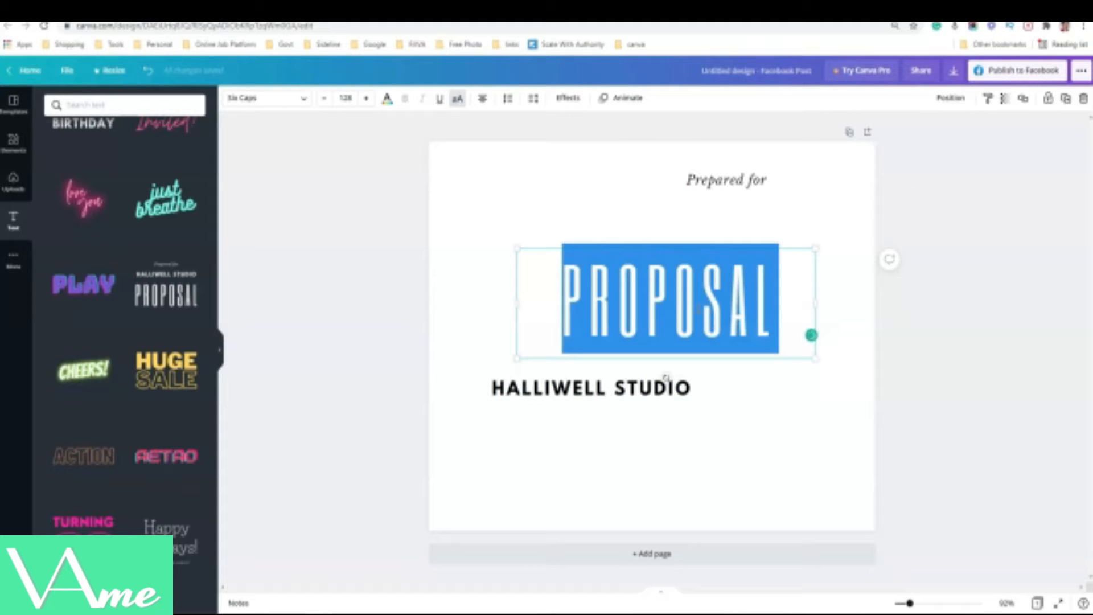
pyautogui.click(367, 99)
pyautogui.click(367, 99)
pyautogui.click(367, 98)
pyautogui.moveTo(814, 251); pyautogui.dragTo(853, 215)
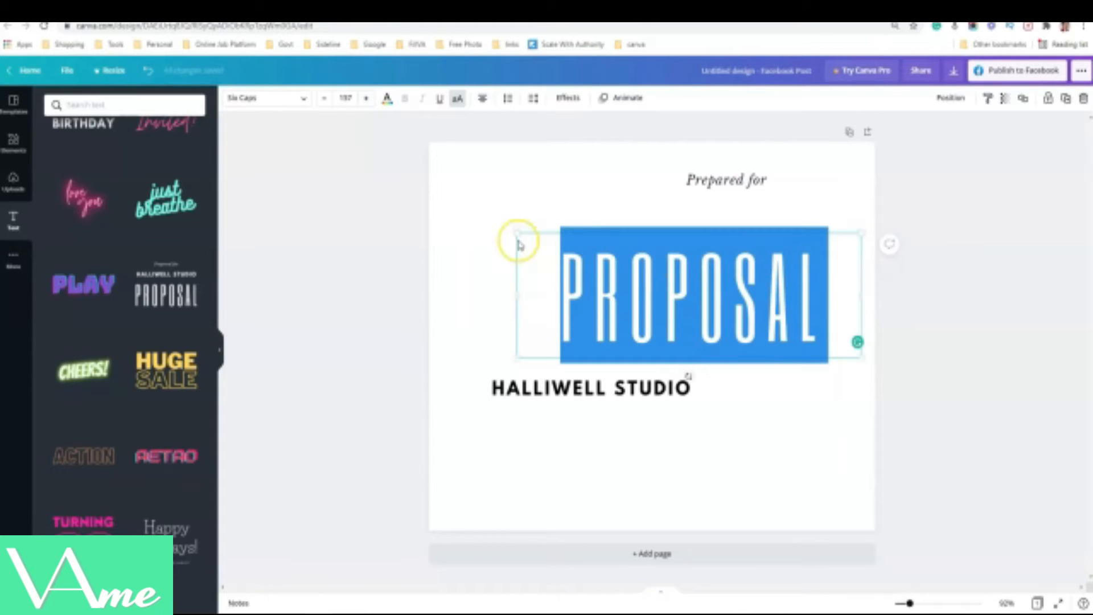
pyautogui.moveTo(517, 297); pyautogui.dragTo(589, 305)
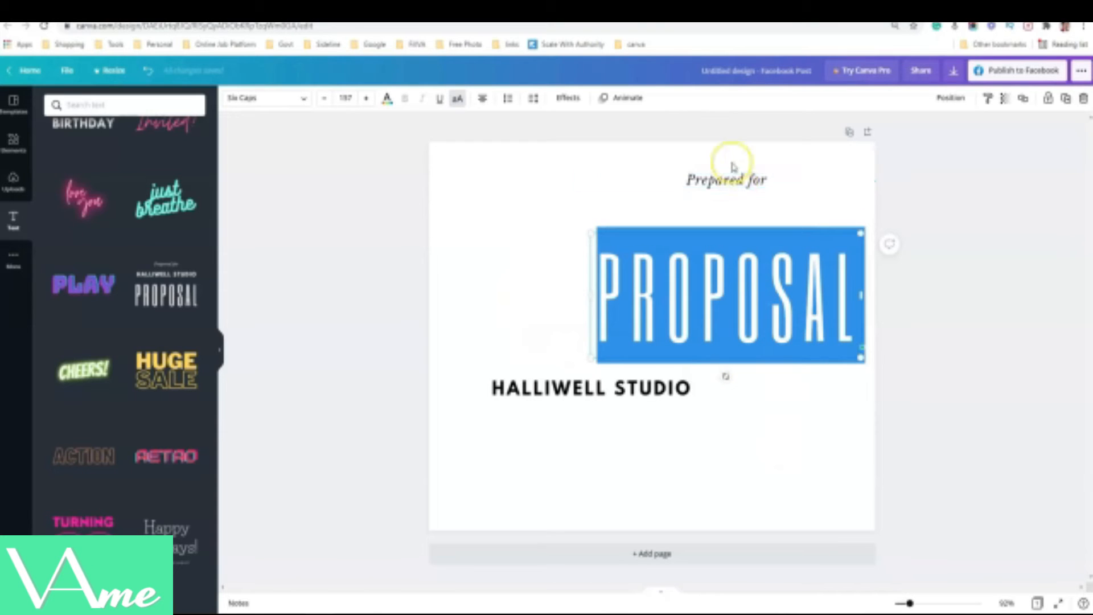
# Step: Recolour the PROPOSAL text with the lighter purple from the default colours
pyautogui.click(387, 99)
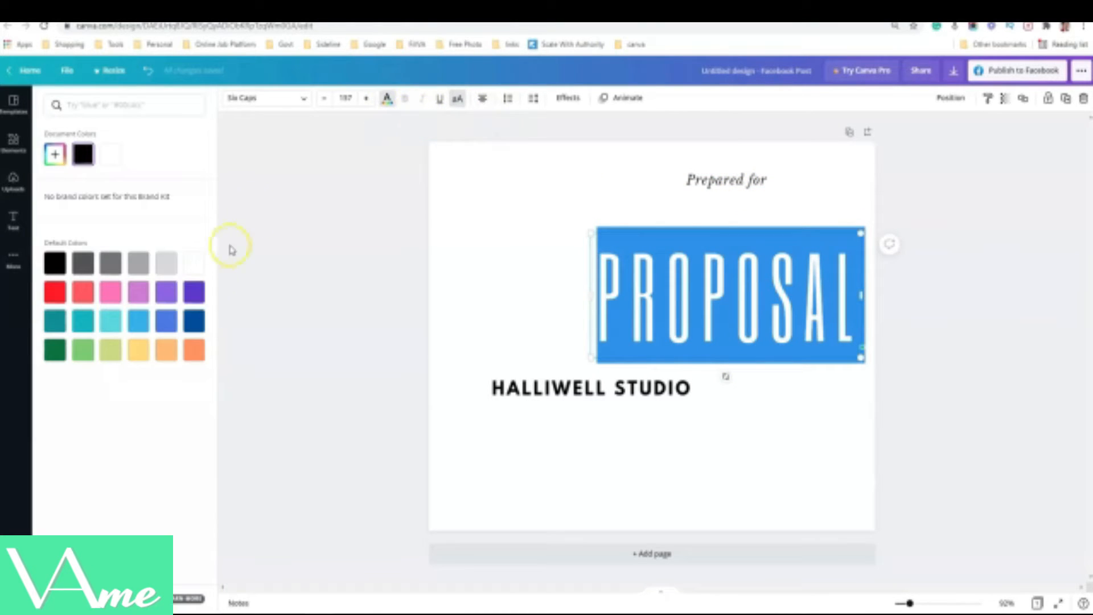
pyautogui.click(164, 293)
pyautogui.click(475, 231)
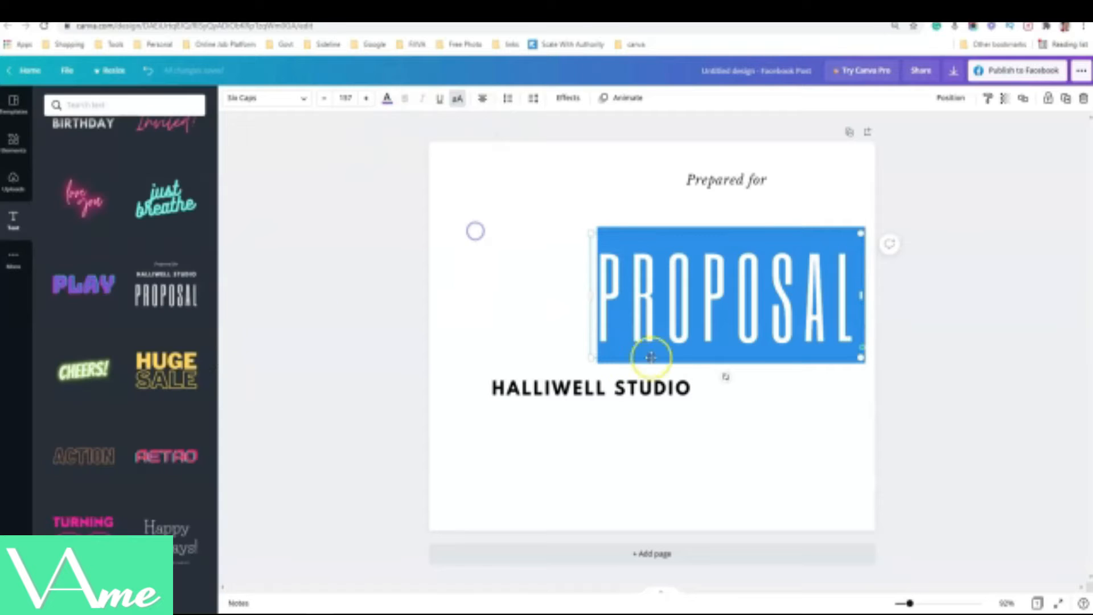
pyautogui.click(736, 489)
pyautogui.click(722, 302)
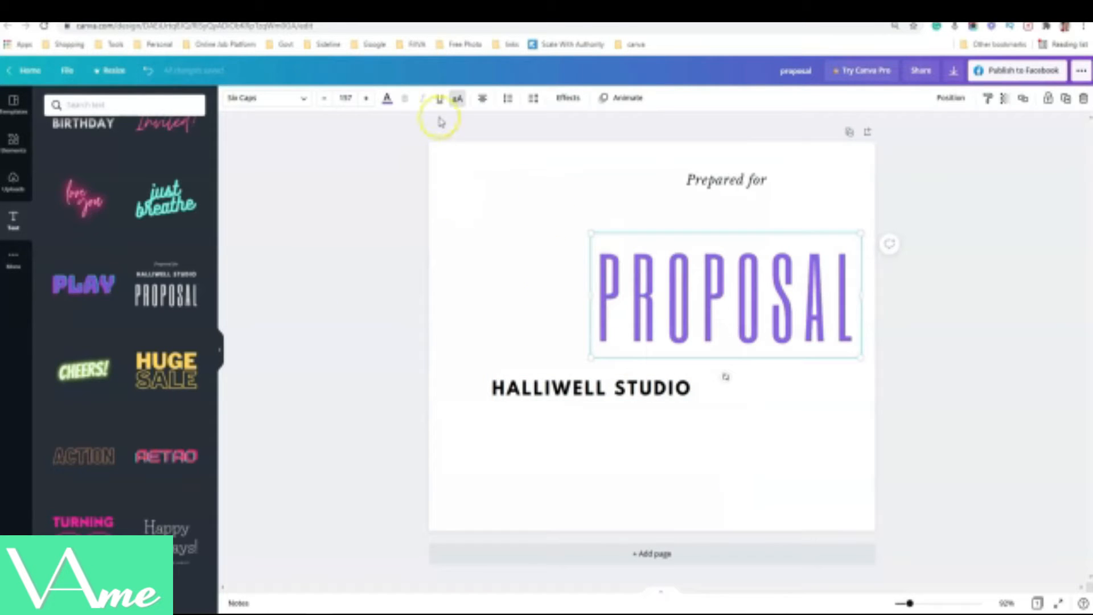
# Step: Cycle the PROPOSAL text's alignment from centre through left to right-aligned
pyautogui.doubleClick(643, 289)
pyautogui.click(536, 262)
pyautogui.click(618, 291)
pyautogui.click(481, 98)
pyautogui.click(481, 98)
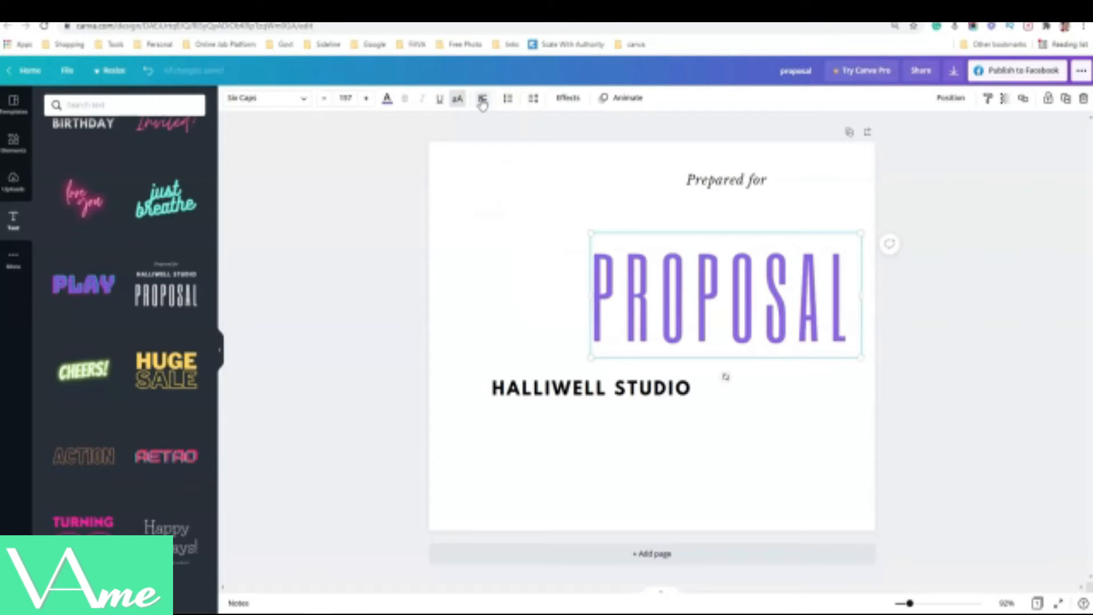
pyautogui.click(481, 98)
# Step: Try list formatting on the PROPOSAL text and return it to plain text
pyautogui.click(508, 100)
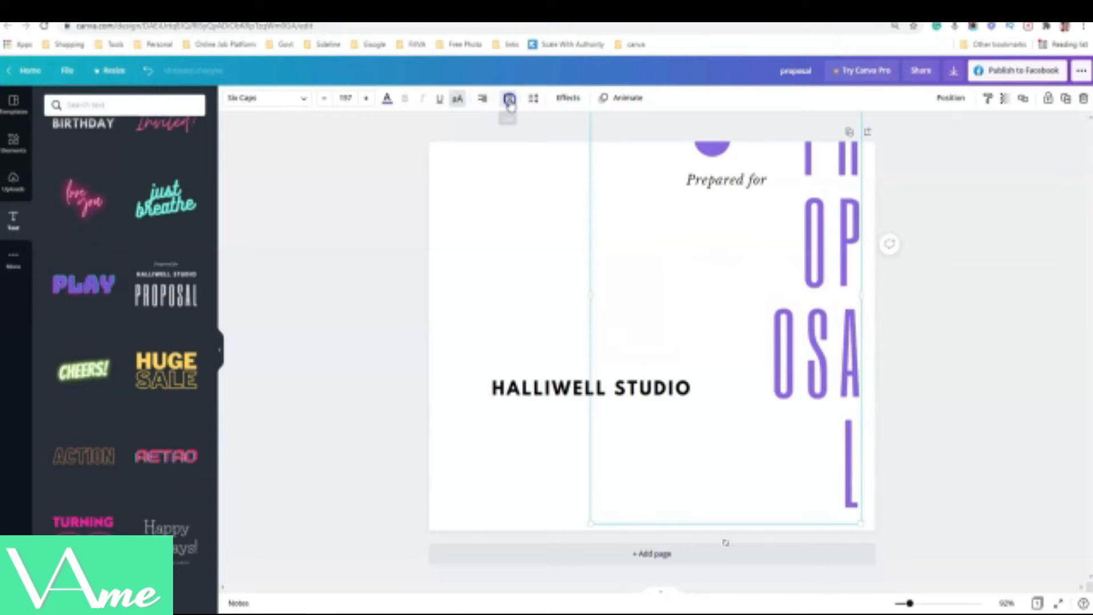
pyautogui.click(509, 99)
pyautogui.click(532, 287)
pyautogui.click(718, 258)
pyautogui.click(508, 99)
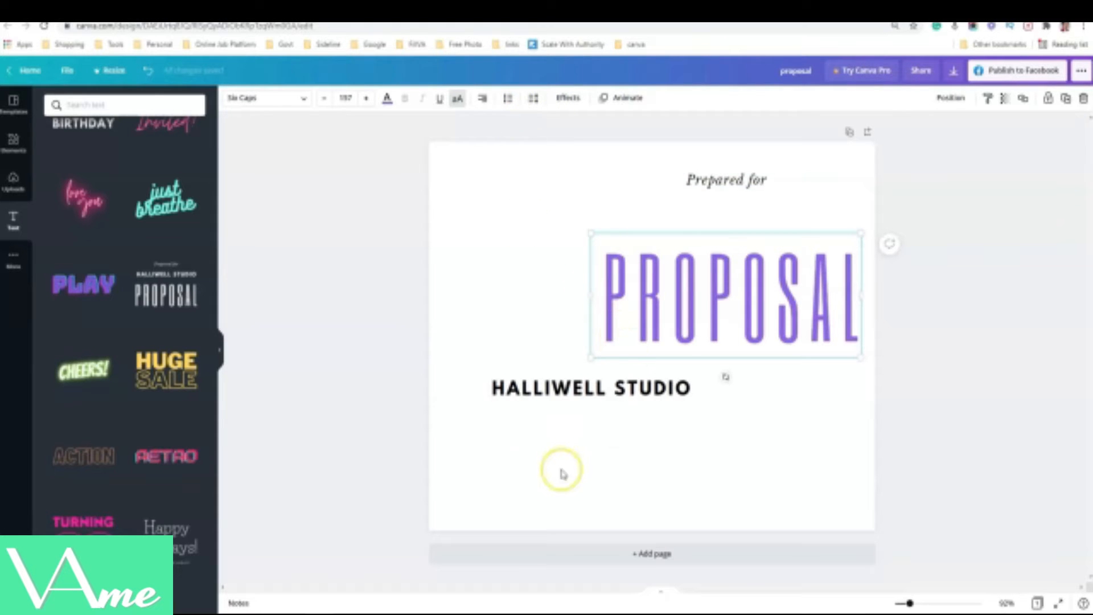
# Step: View the text spacing options, and insert the word JOB on its own line above PROPOSAL
pyautogui.click(534, 101)
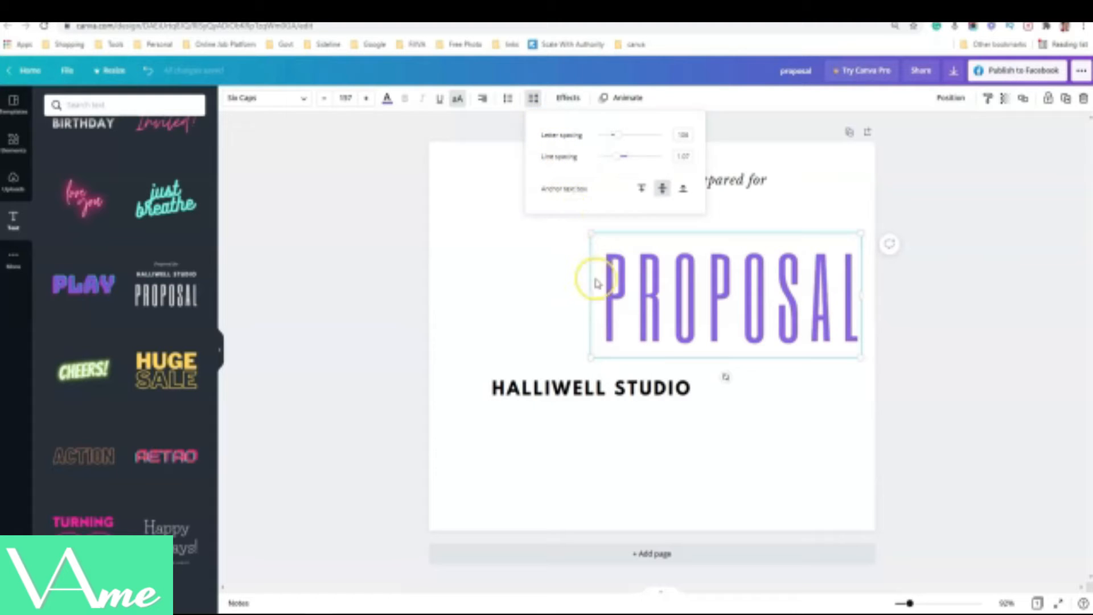
pyautogui.doubleClick(652, 301)
pyautogui.press('Left')
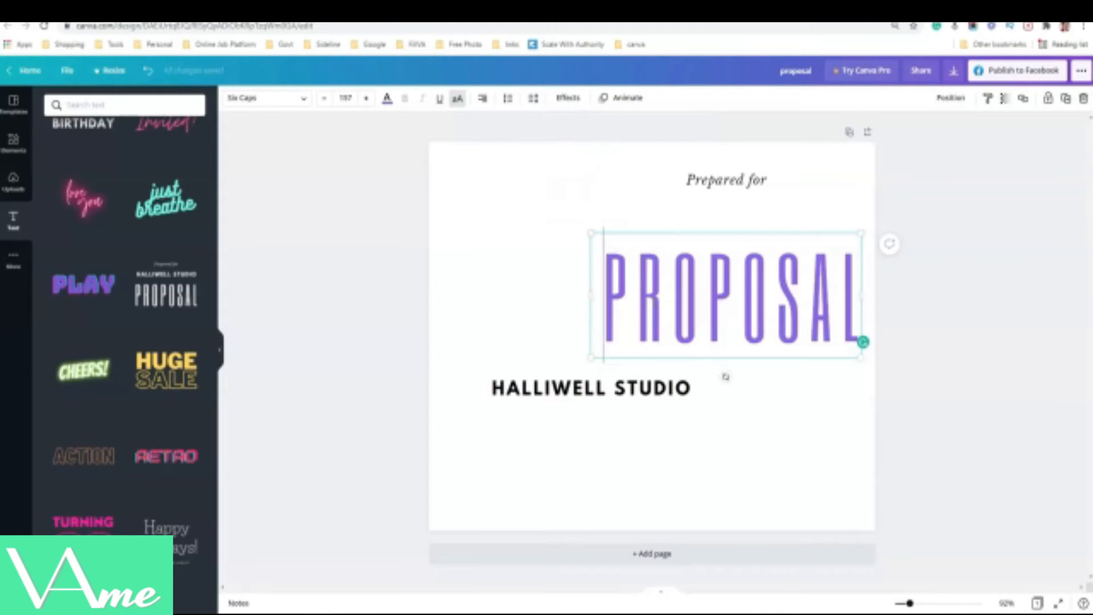
pyautogui.write('JOB')
pyautogui.press('Return')
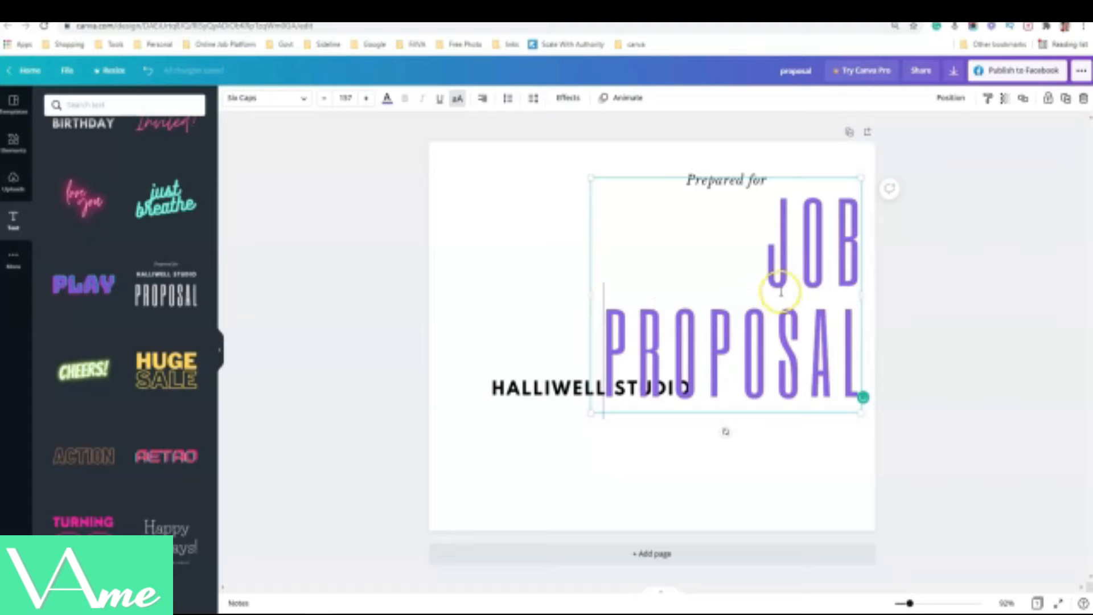
# Step: Select all of the JOB PROPOSAL text, set its line spacing to 1.06 and moderately widen its letter spacing
pyautogui.moveTo(769, 229); pyautogui.dragTo(857, 347)
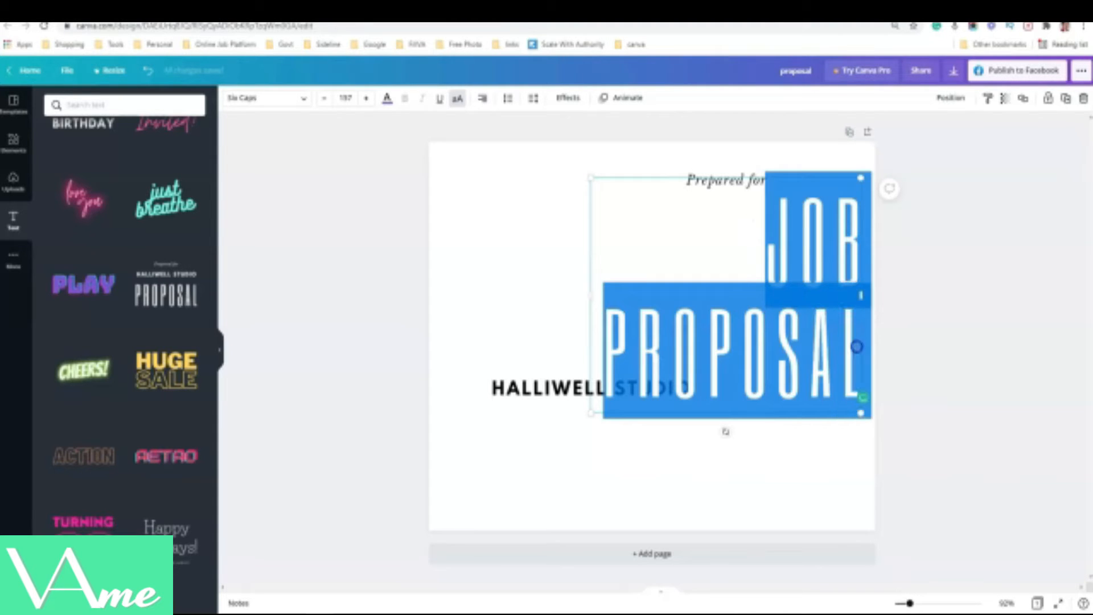
pyautogui.click(533, 98)
pyautogui.moveTo(617, 156); pyautogui.dragTo(618, 183)
pyautogui.moveTo(616, 136); pyautogui.dragTo(642, 138)
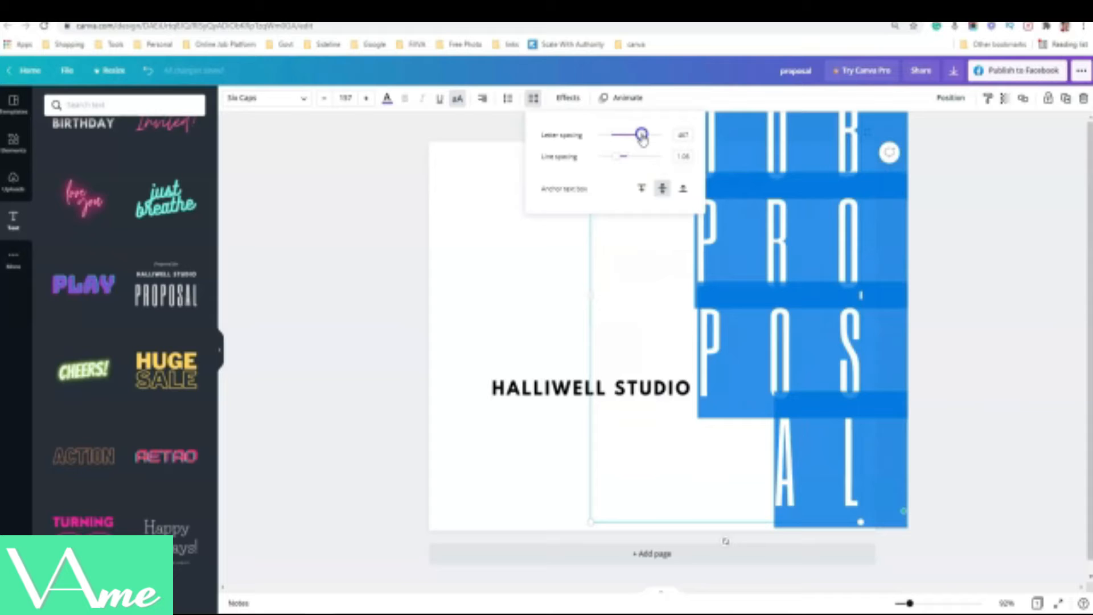
pyautogui.moveTo(644, 137); pyautogui.dragTo(624, 145)
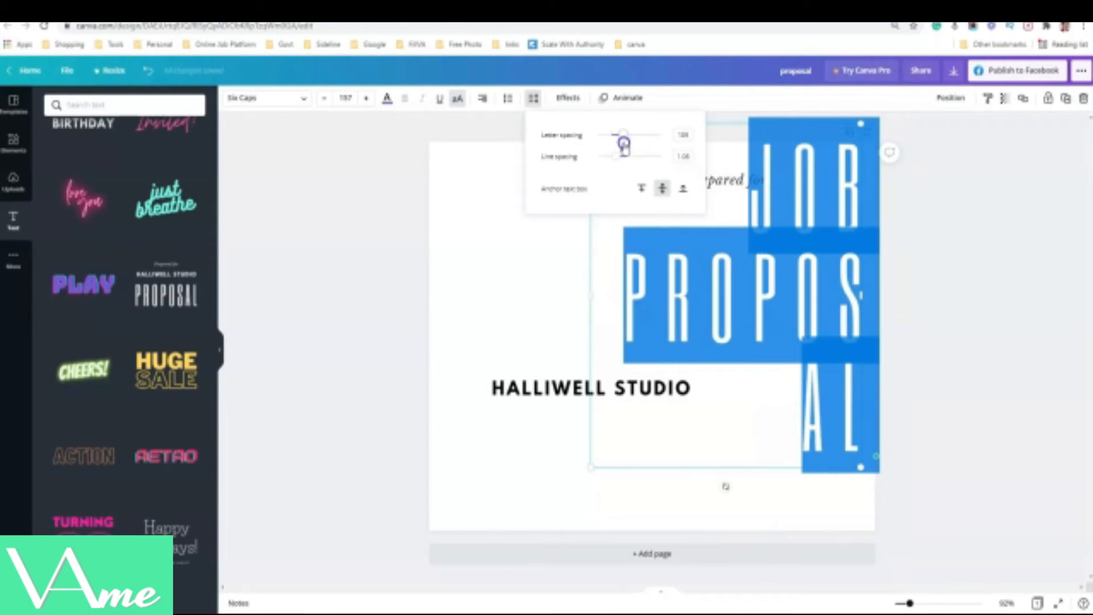
pyautogui.click(509, 273)
pyautogui.click(780, 312)
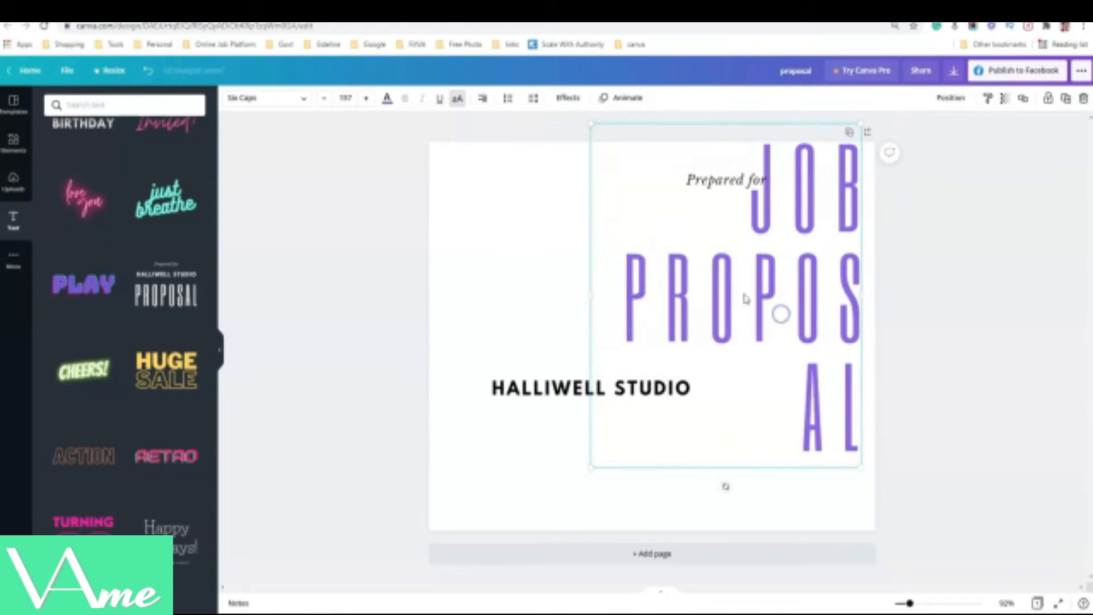
# Step: Apply the Shadow effect to the JOB PROPOSAL text with offset 77 and a dark grey shadow colour
pyautogui.click(567, 99)
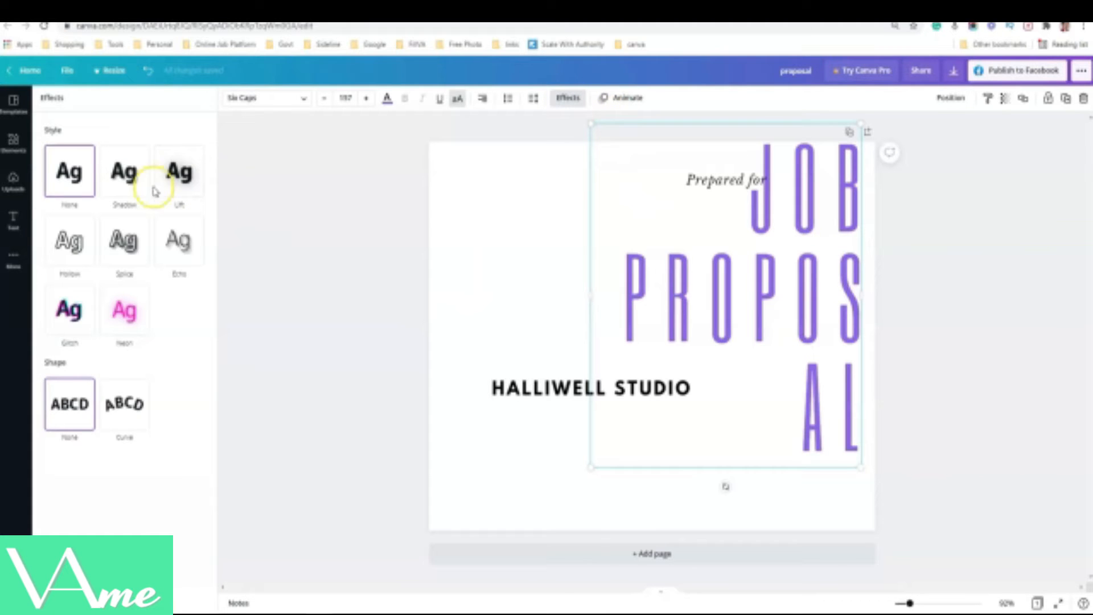
pyautogui.click(117, 170)
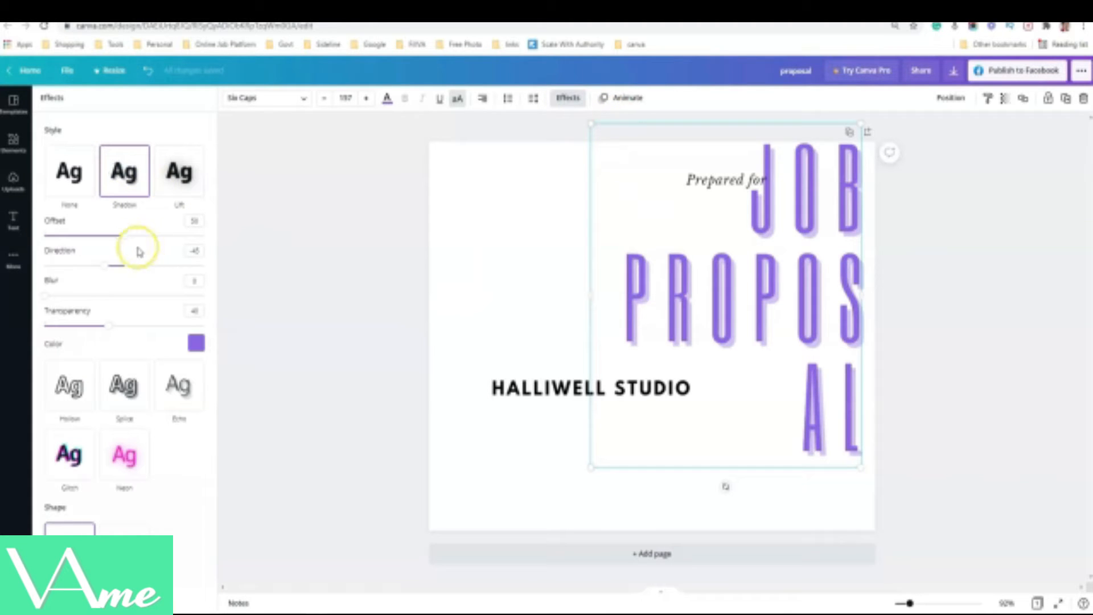
pyautogui.moveTo(124, 242); pyautogui.dragTo(200, 247)
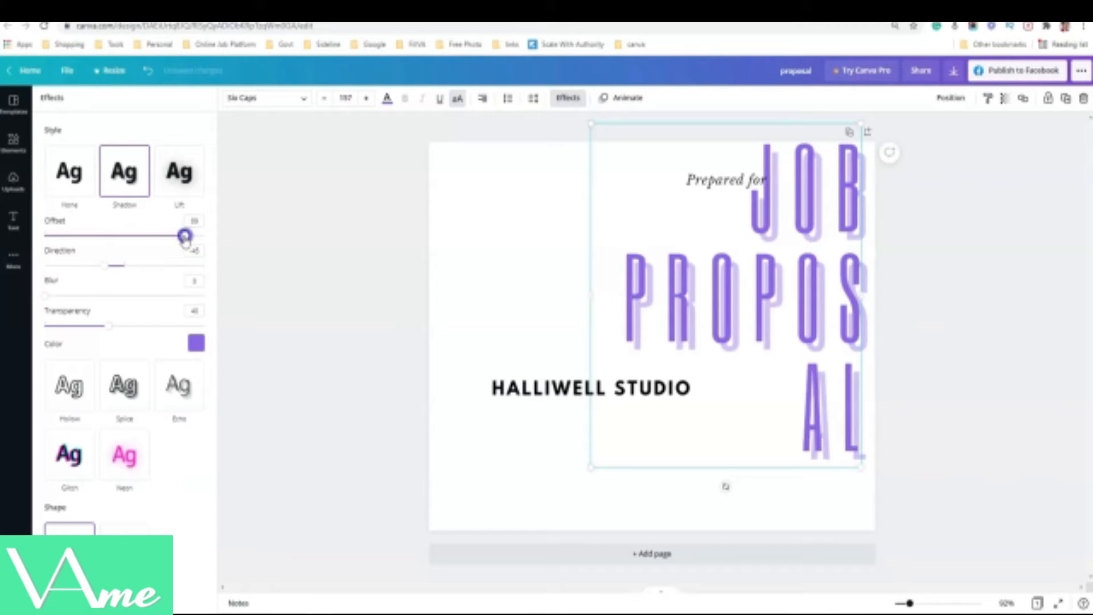
pyautogui.moveTo(182, 239); pyautogui.dragTo(166, 235)
pyautogui.click(196, 343)
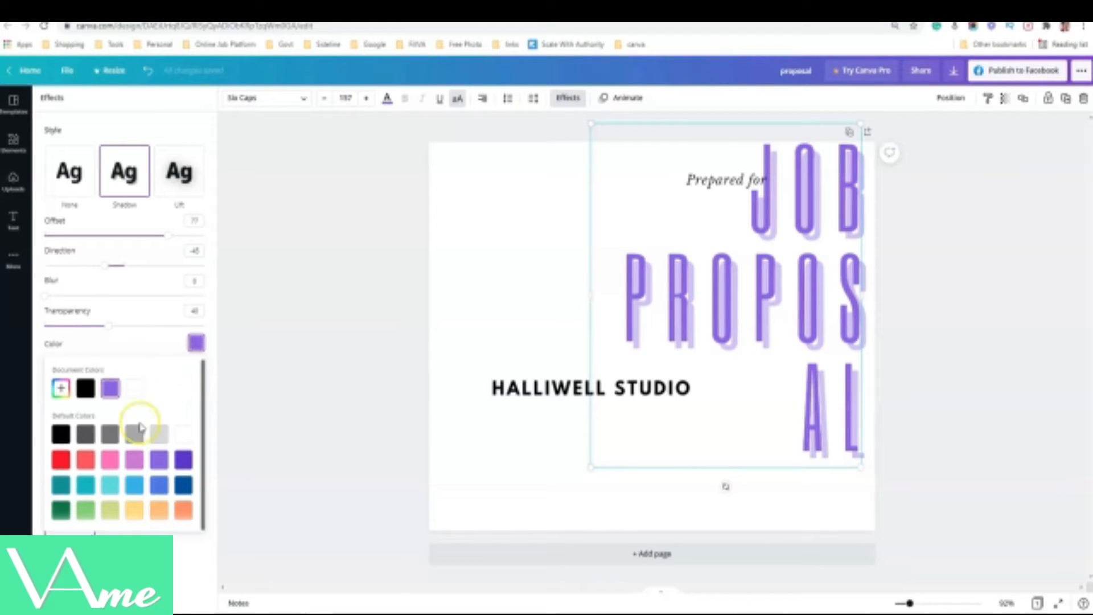
pyautogui.click(63, 435)
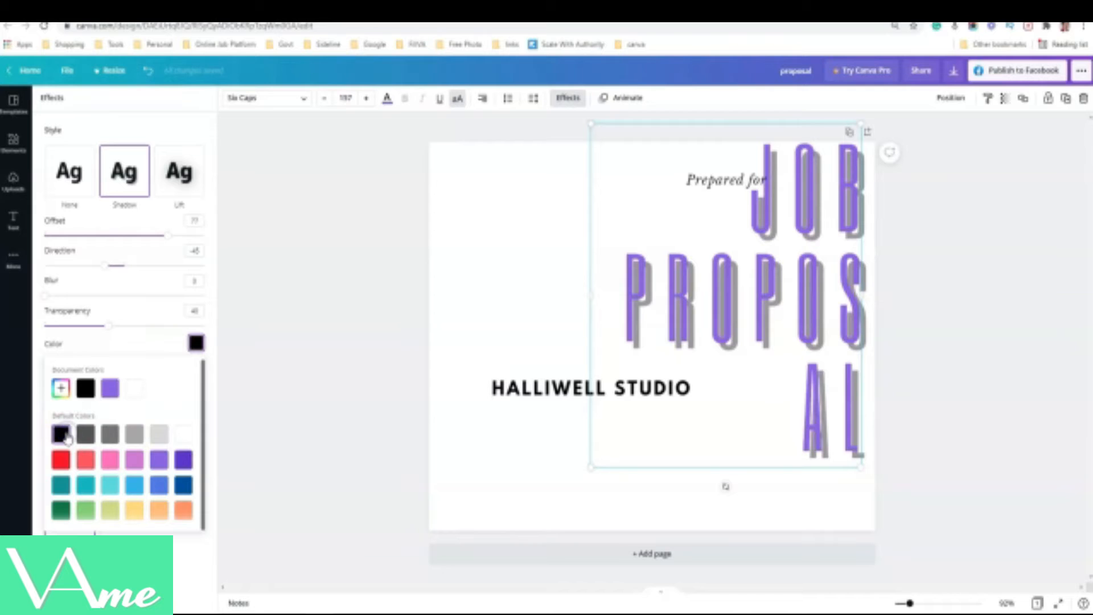
pyautogui.click(85, 435)
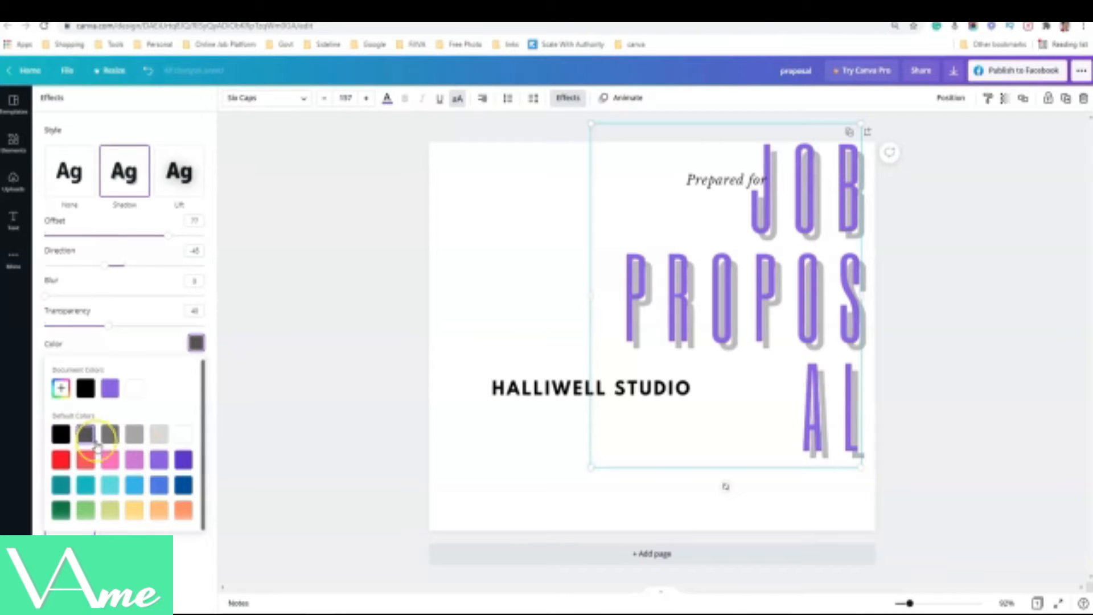
# Step: Set the text shadow's transparency to 63, blur to 30 and direction to 64
pyautogui.click(109, 328)
pyautogui.moveTo(114, 329); pyautogui.dragTo(145, 328)
pyautogui.moveTo(45, 297); pyautogui.dragTo(155, 272)
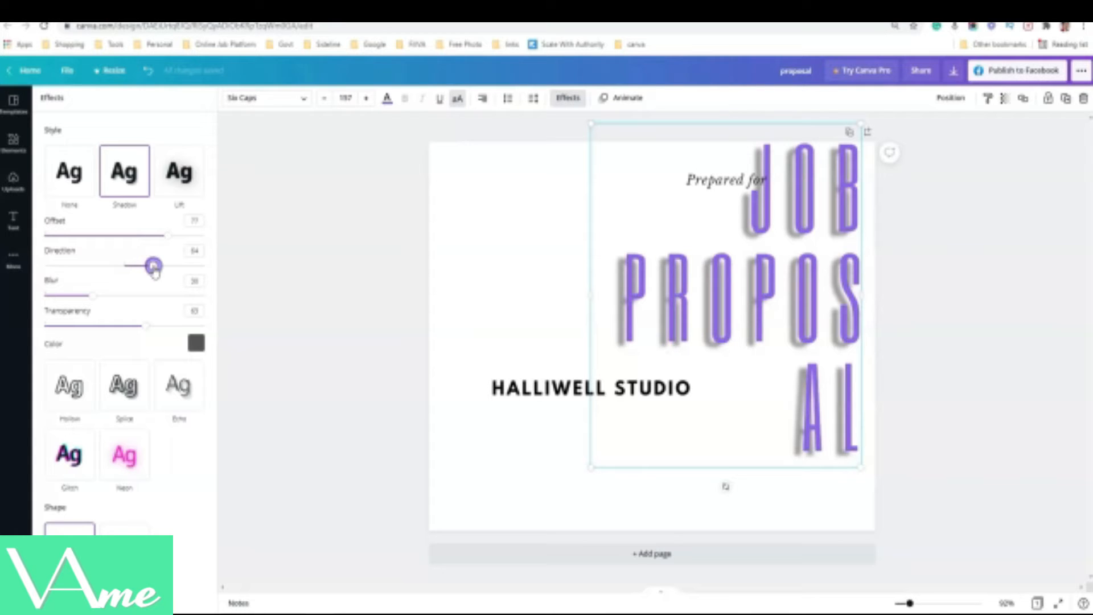
# Step: Try the Lift, Hollow, Splice, Echo and Glitch effects on the JOB PROPOSAL text, raising the intensity of Lift
pyautogui.click(179, 174)
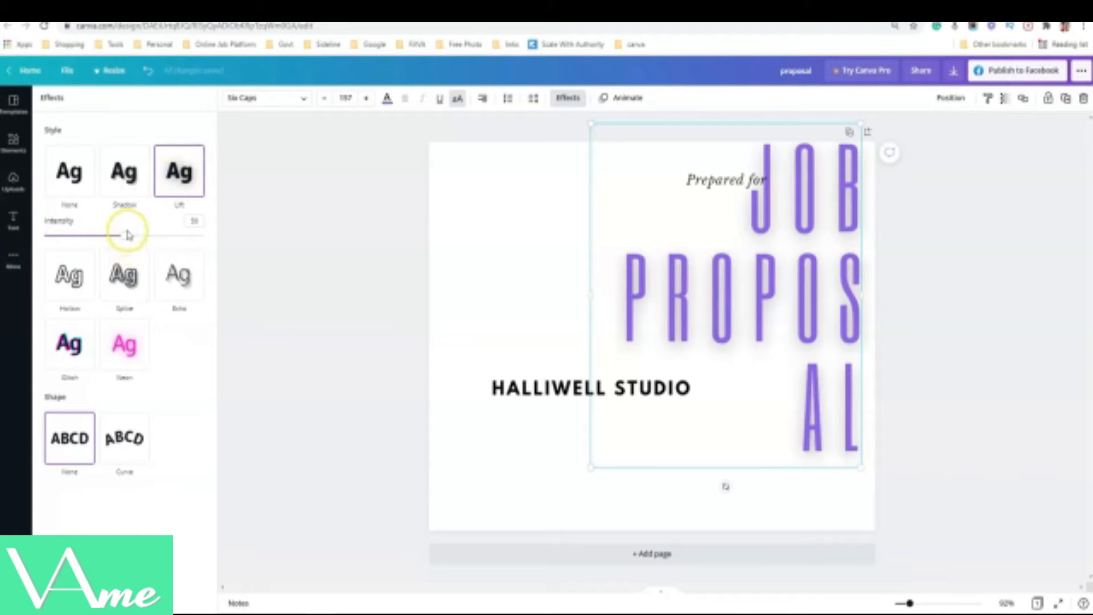
pyautogui.moveTo(157, 242)
pyautogui.mouseDown()
pyautogui.moveTo(179, 239)
pyautogui.moveTo(141, 253)
pyautogui.moveTo(58, 255)
pyautogui.moveTo(155, 260)
pyautogui.mouseUp()
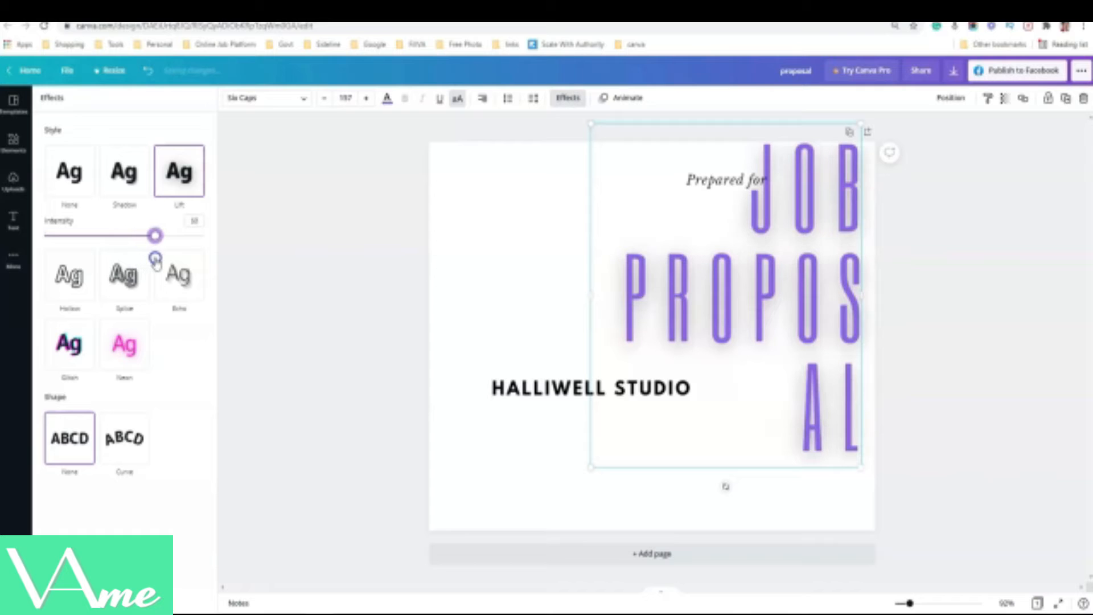
pyautogui.click(77, 283)
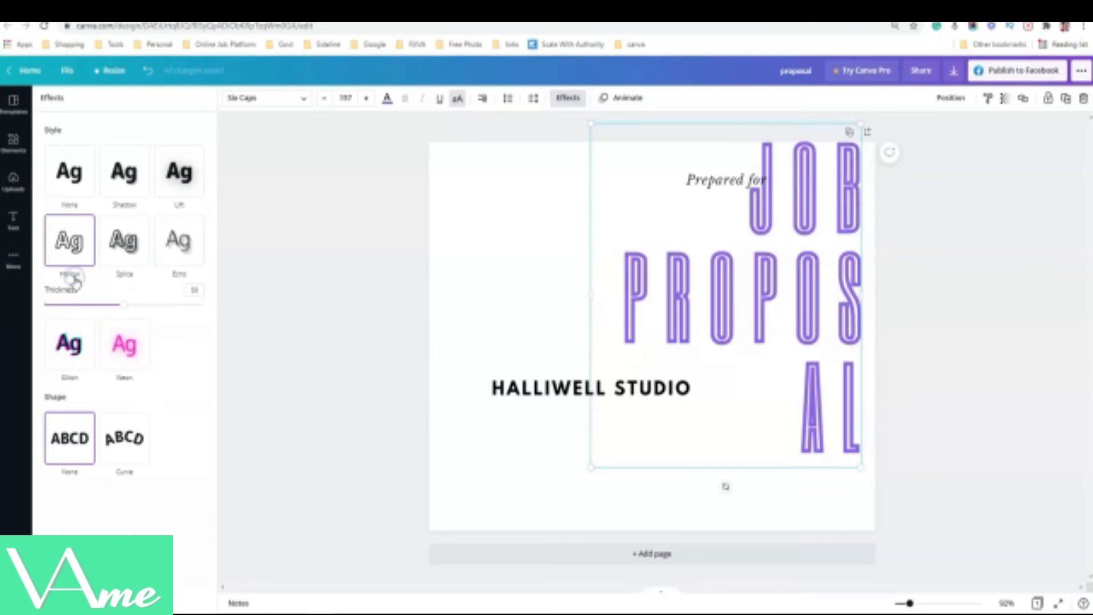
pyautogui.click(129, 242)
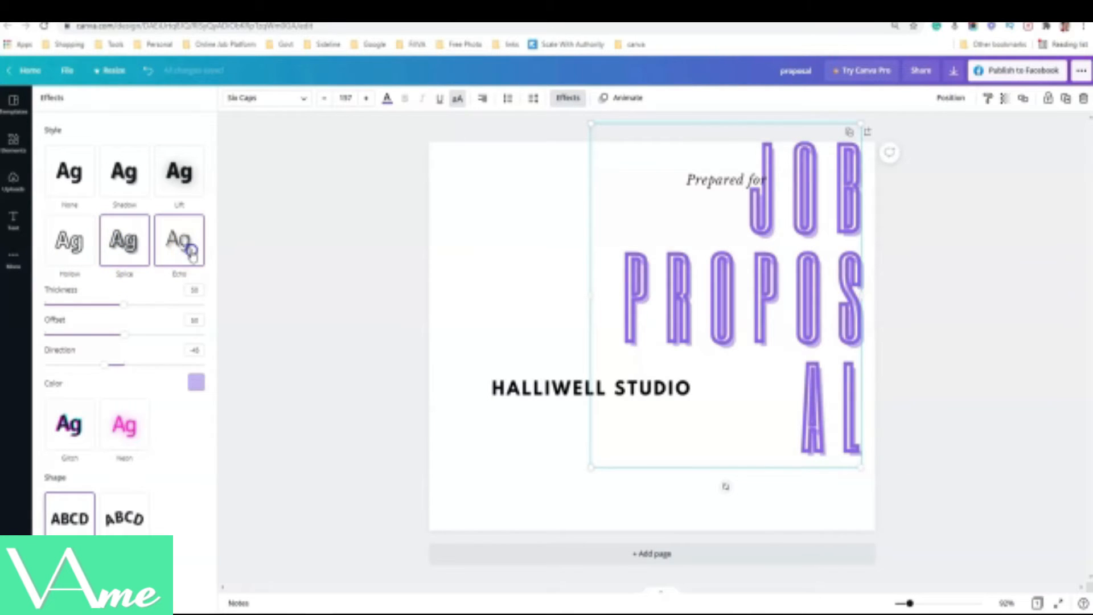
pyautogui.click(185, 245)
pyautogui.click(197, 356)
pyautogui.click(69, 404)
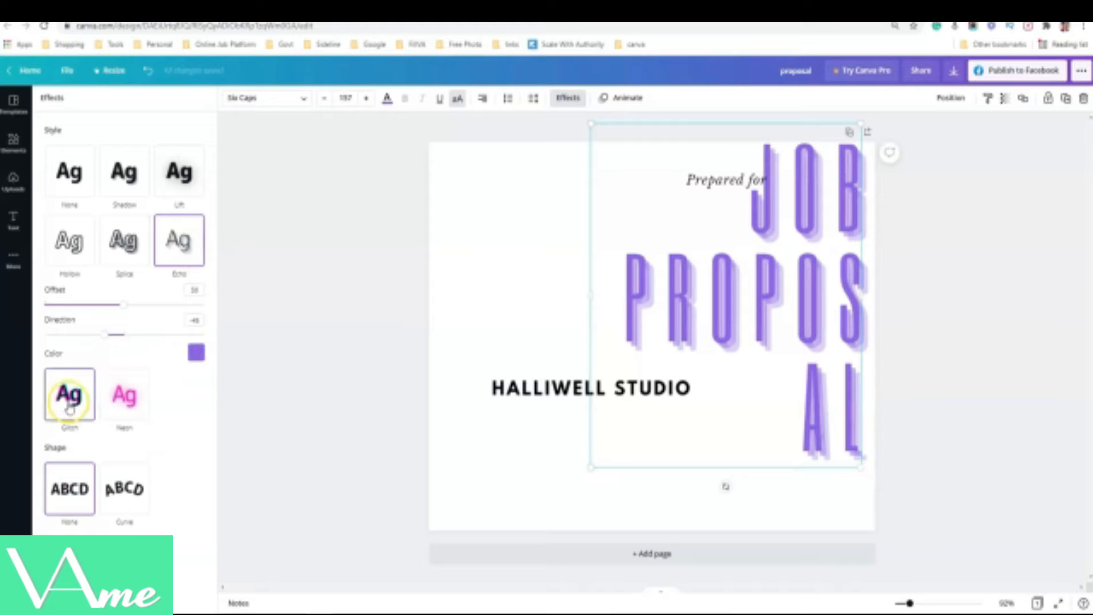
# Step: Apply the Neon effect at slightly reduced intensity to the JOB PROPOSAL text and give it the Curve shape
pyautogui.click(125, 313)
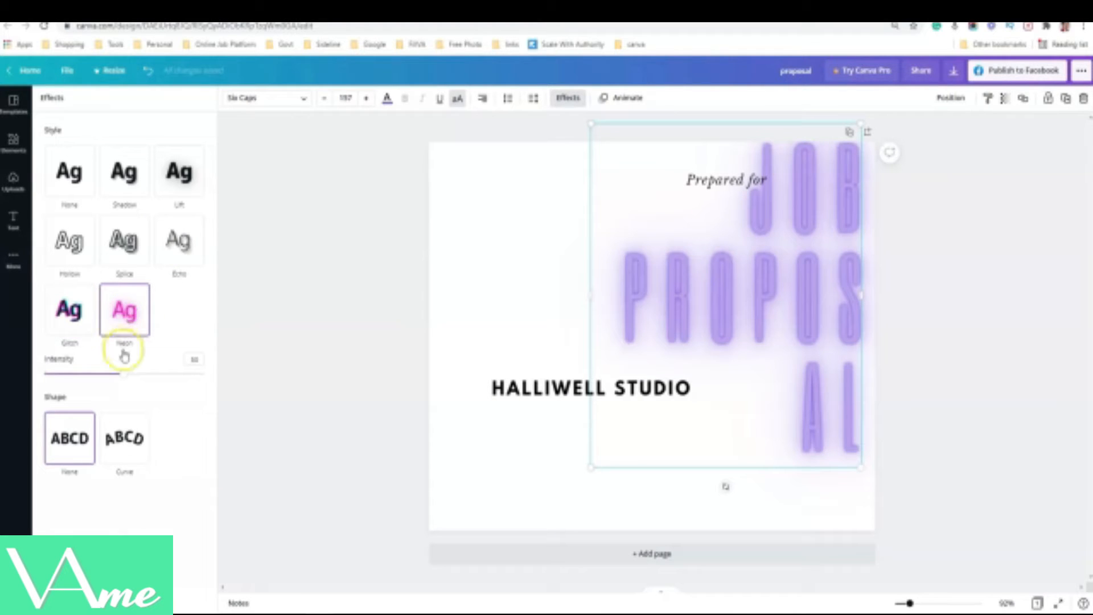
pyautogui.moveTo(126, 381)
pyautogui.mouseDown()
pyautogui.moveTo(188, 375)
pyautogui.moveTo(118, 385)
pyautogui.mouseUp()
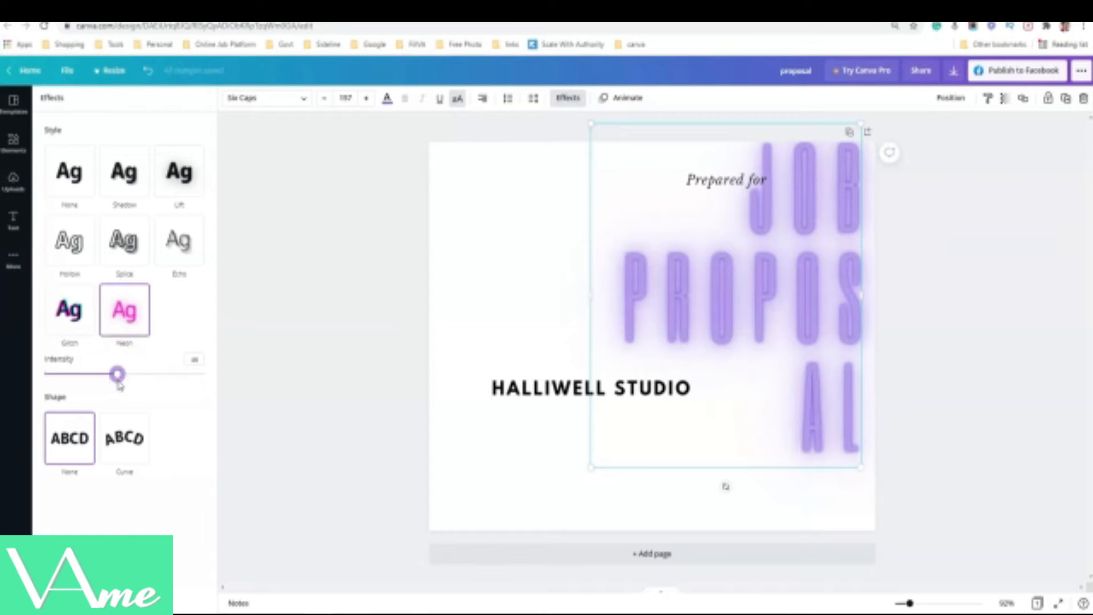
pyautogui.click(127, 445)
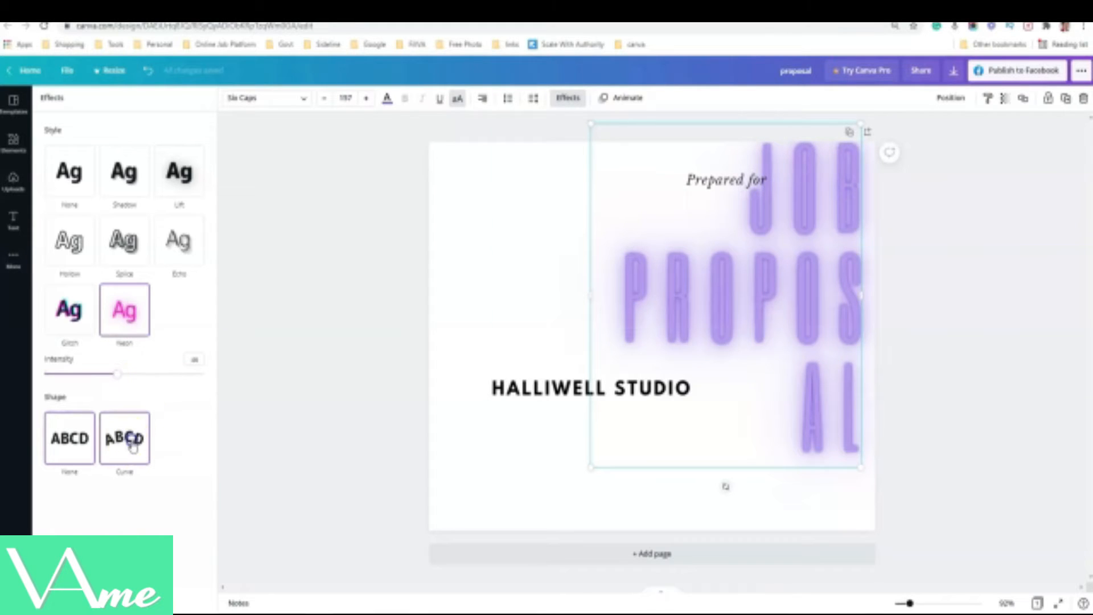
pyautogui.moveTo(700, 224); pyautogui.dragTo(652, 231)
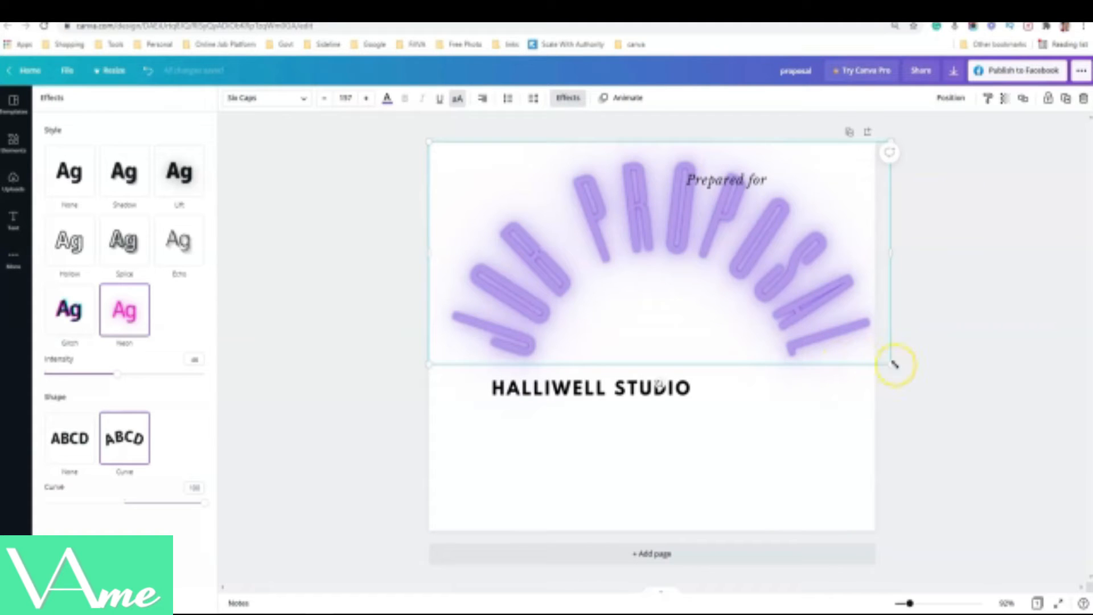
pyautogui.moveTo(108, 376)
pyautogui.mouseDown()
pyautogui.moveTo(82, 375)
pyautogui.moveTo(120, 374)
pyautogui.mouseUp()
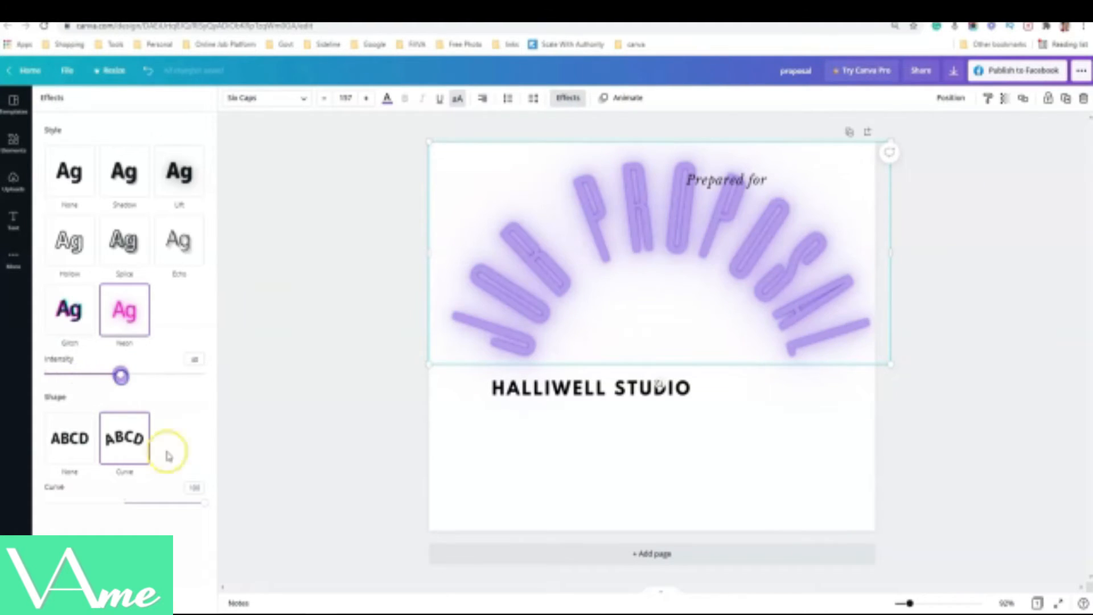
# Step: Try a curve of -70 on the text, set the curve to its maximum and reposition the arched text in the page's upper half
pyautogui.moveTo(204, 505); pyautogui.dragTo(67, 501)
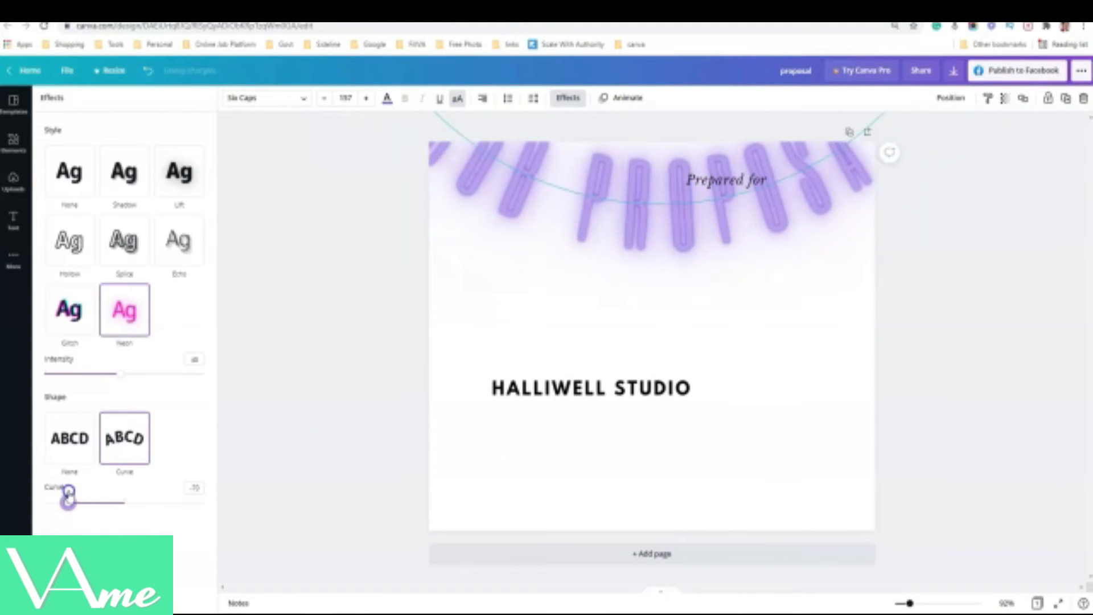
pyautogui.moveTo(630, 267); pyautogui.dragTo(615, 334)
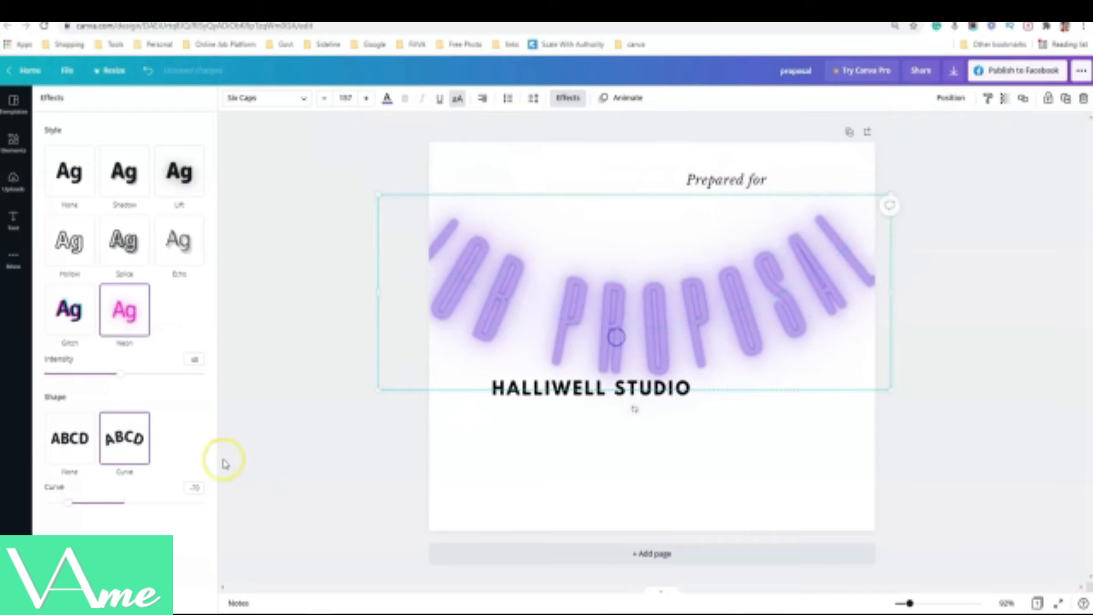
pyautogui.moveTo(74, 505); pyautogui.dragTo(255, 511)
pyautogui.moveTo(683, 321); pyautogui.dragTo(694, 210)
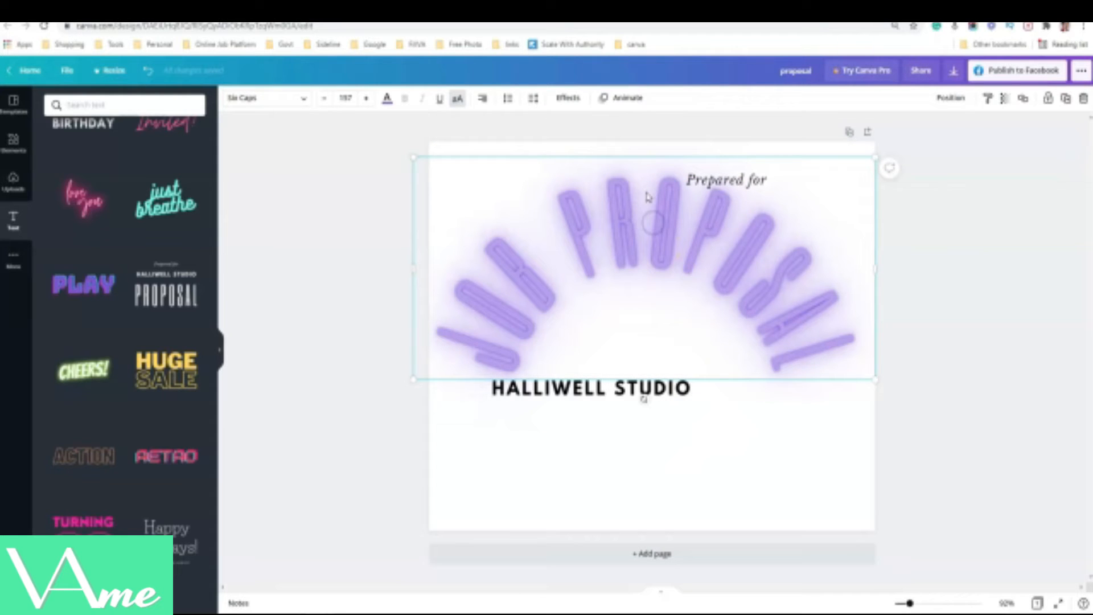
# Step: Try the Block, Typewriter, Ascend and Bounce text animations on the curved text, and apply Burst
pyautogui.click(629, 99)
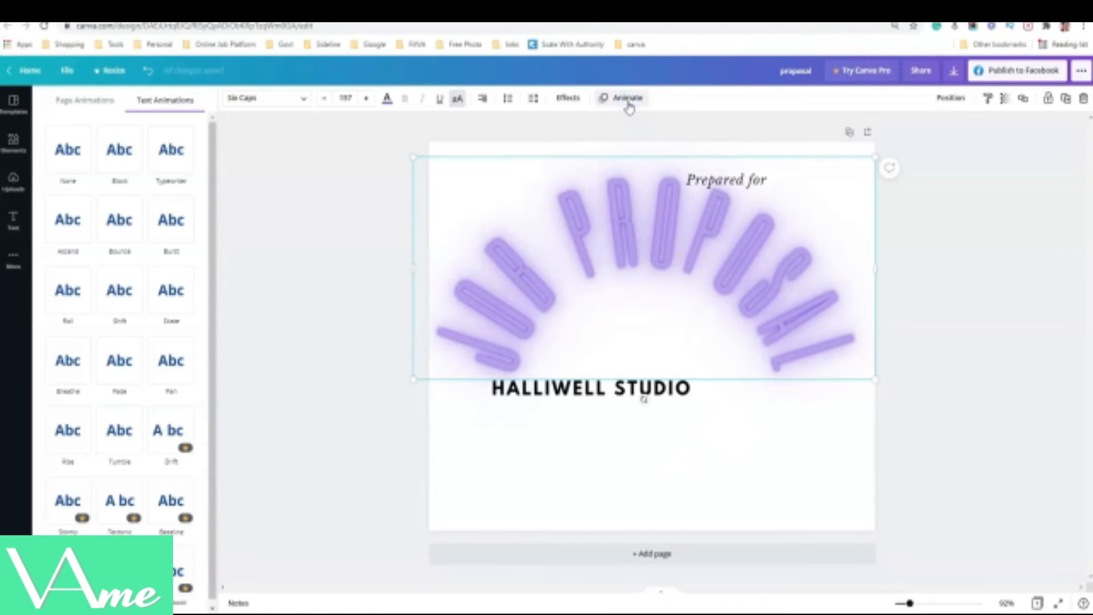
pyautogui.click(655, 280)
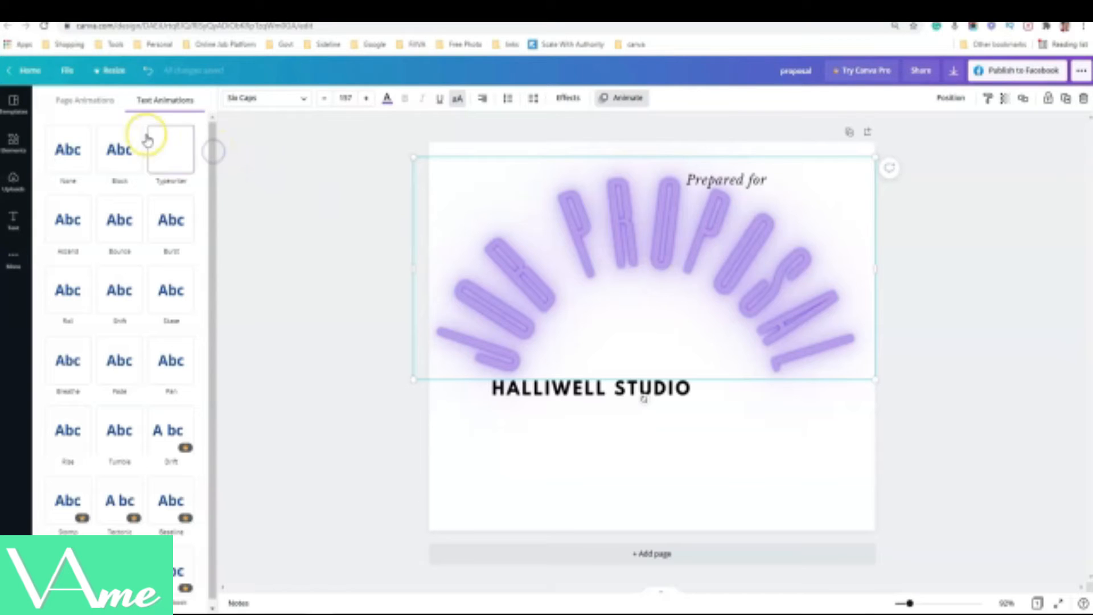
pyautogui.click(130, 146)
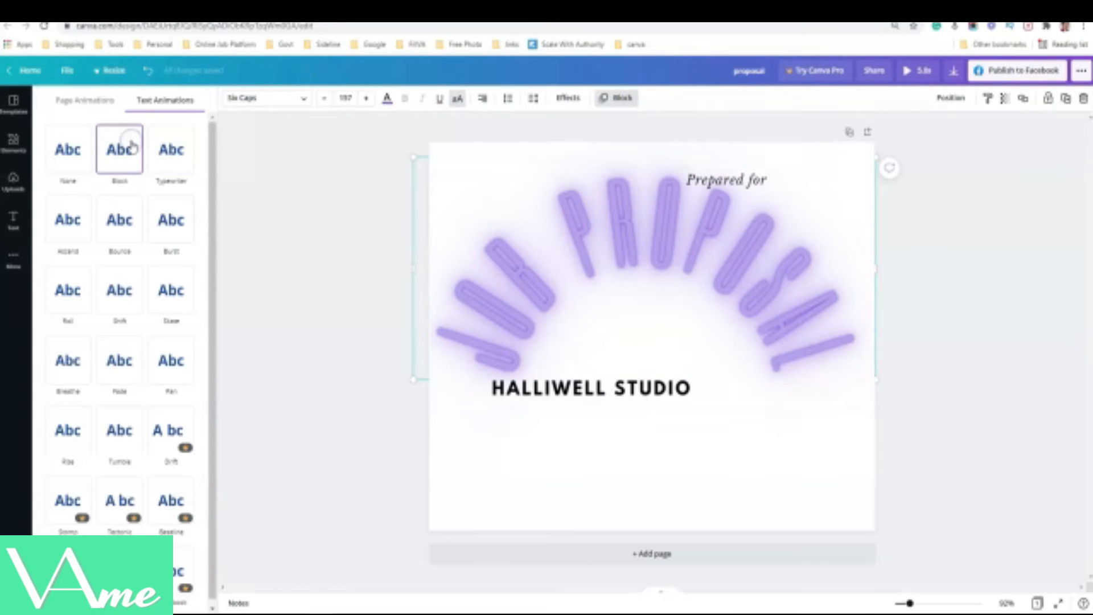
pyautogui.click(162, 154)
pyautogui.click(68, 219)
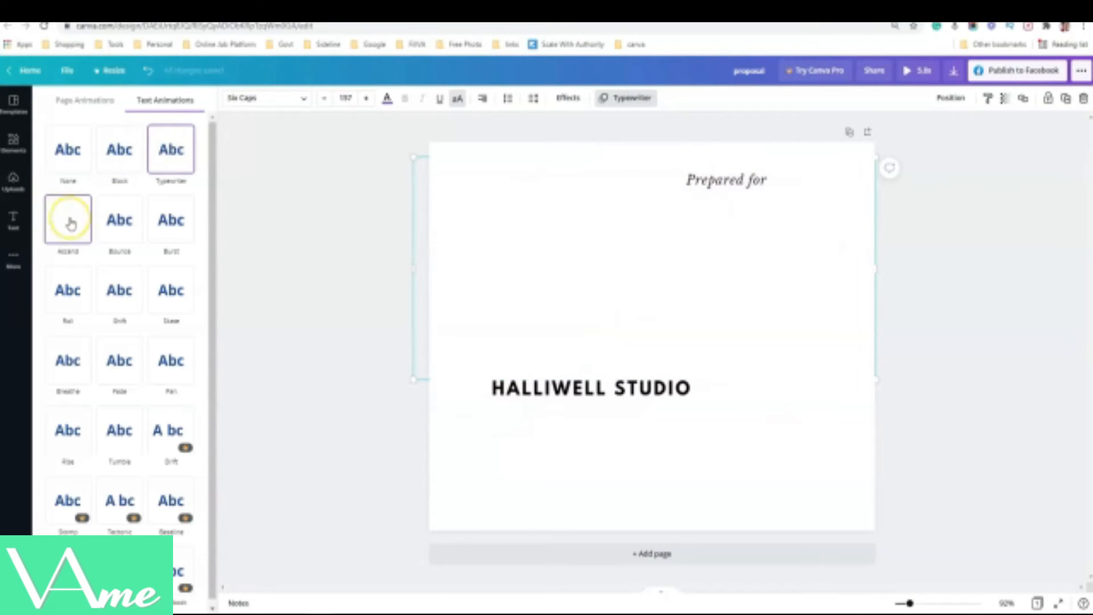
pyautogui.click(118, 221)
pyautogui.click(170, 220)
pyautogui.moveTo(213, 242); pyautogui.dragTo(217, 283)
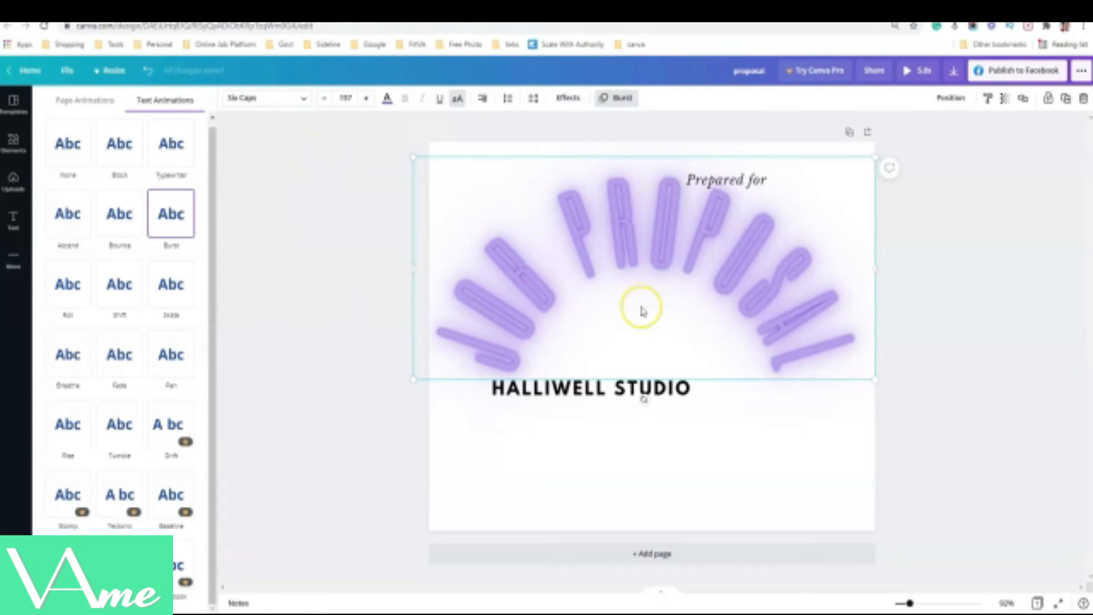
pyautogui.click(571, 441)
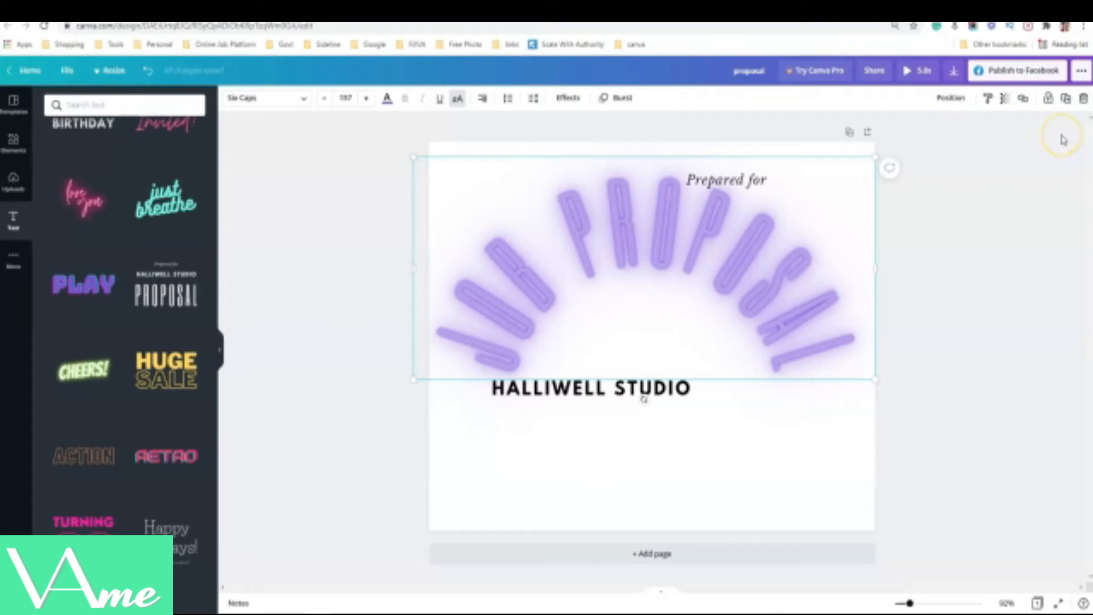
# Step: View the layering and page alignment options for the curved JOB PROPOSAL text
pyautogui.click(954, 100)
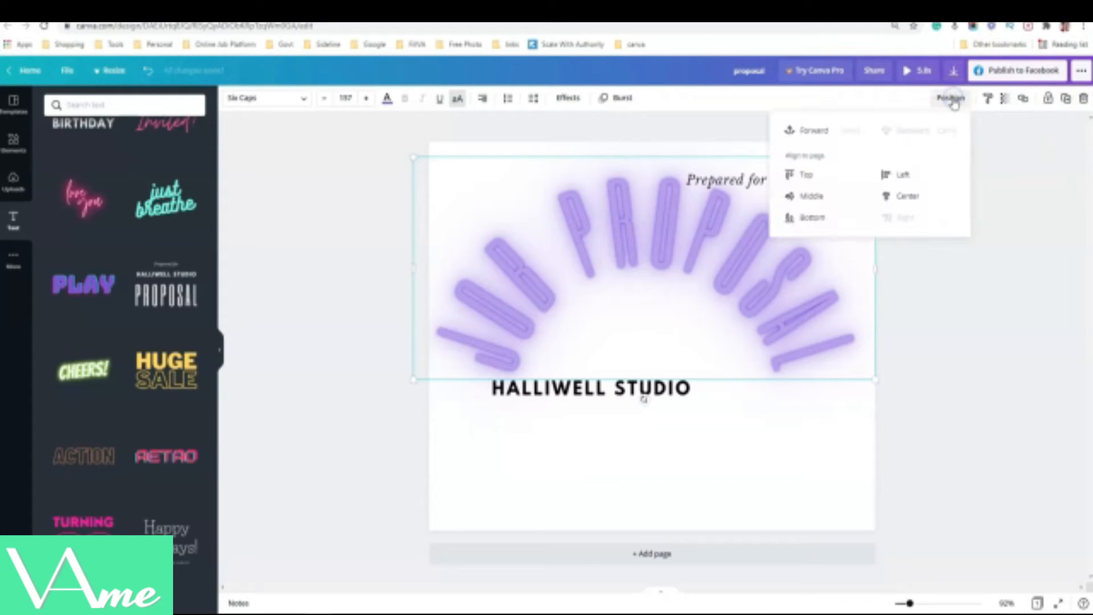
pyautogui.click(762, 431)
pyautogui.click(783, 242)
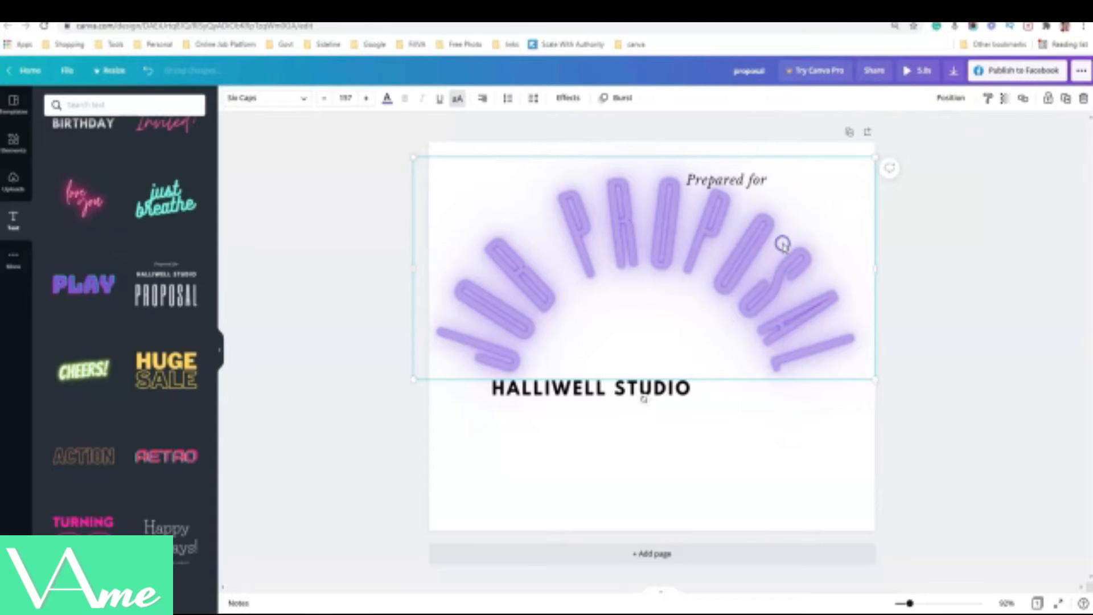
# Step: Add the recently used graphic of a couple holding a baby over the curved text and send it backward behind the text
pyautogui.click(21, 153)
pyautogui.click(611, 259)
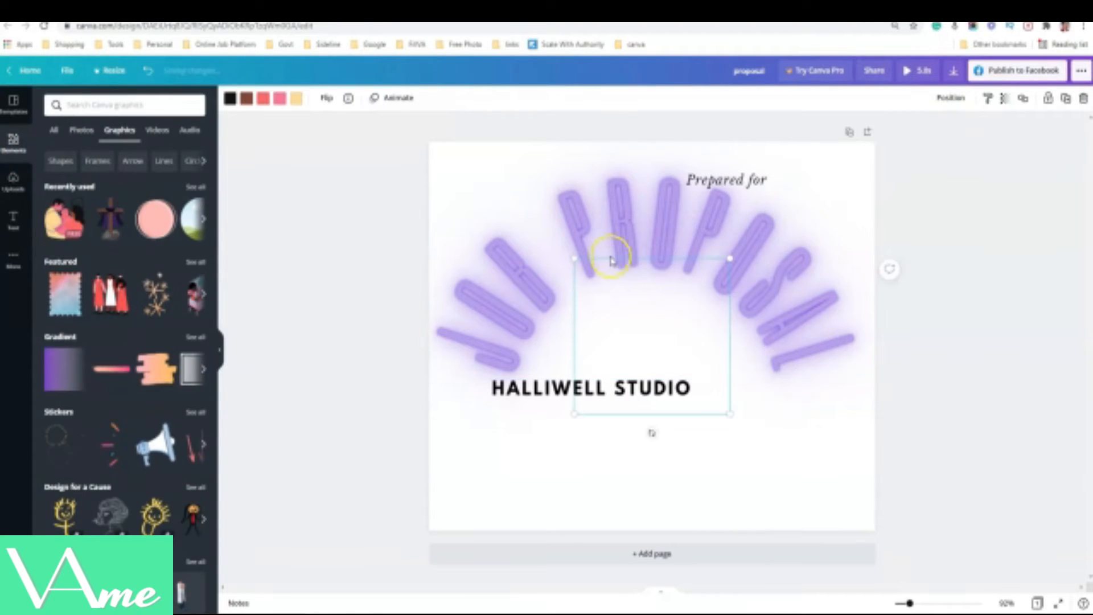
pyautogui.moveTo(653, 323); pyautogui.dragTo(653, 241)
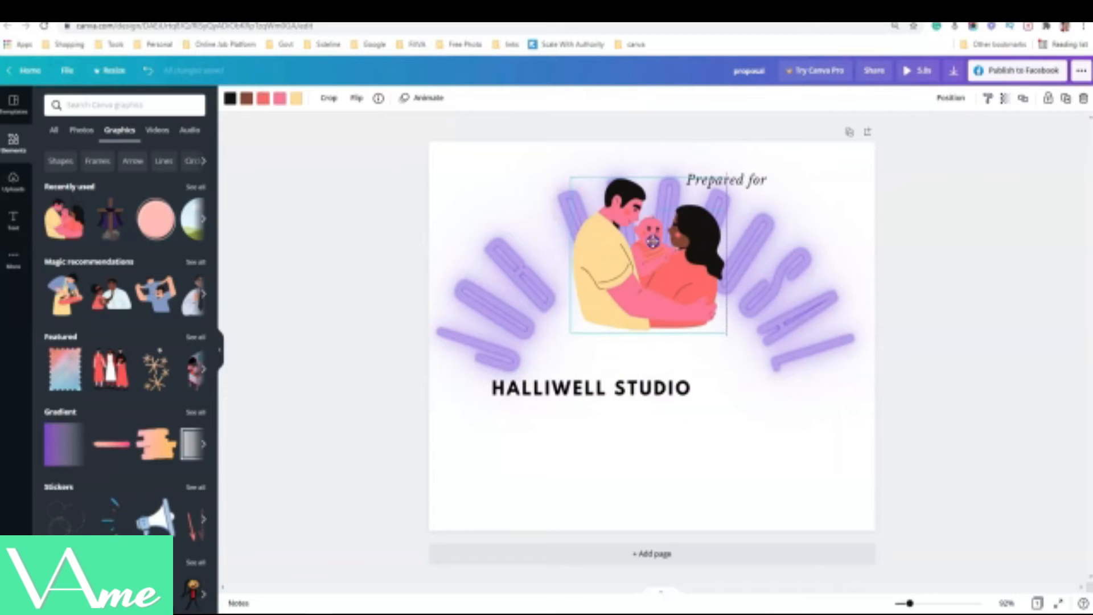
pyautogui.click(652, 269)
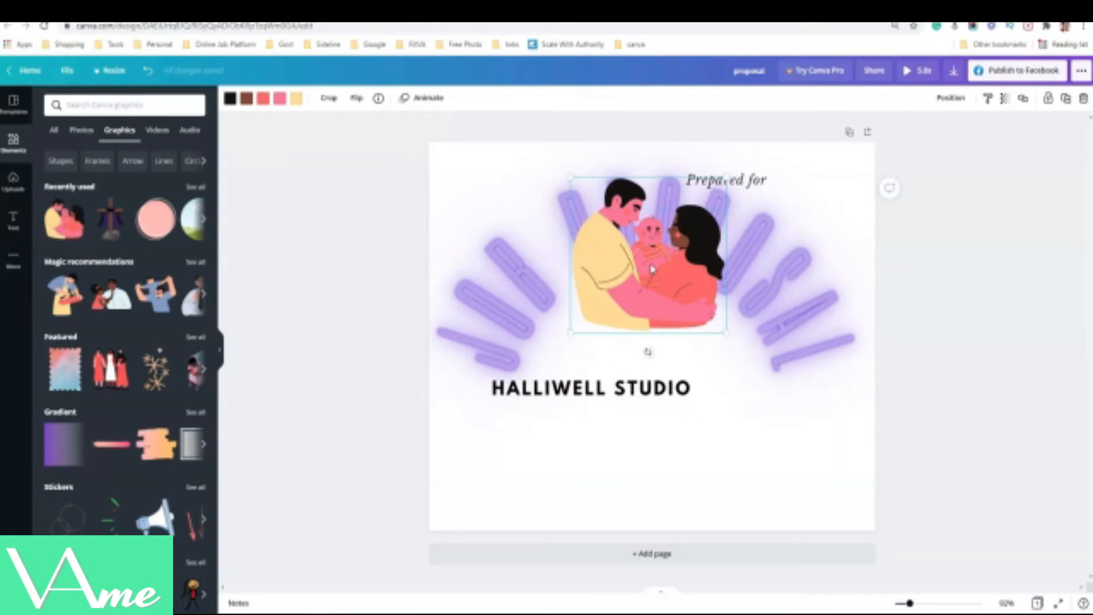
pyautogui.click(653, 249)
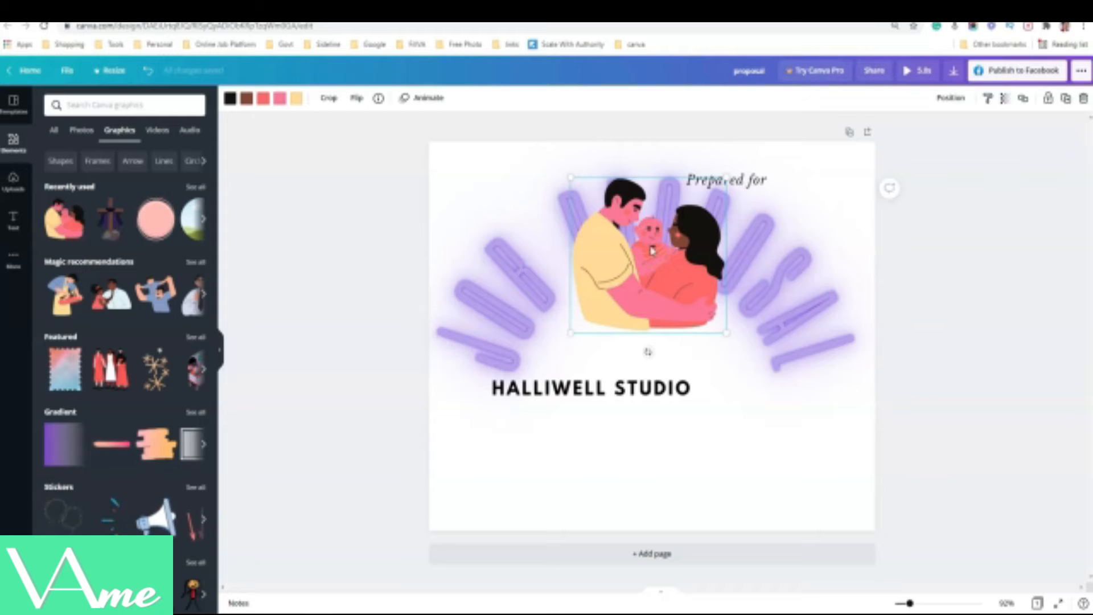
pyautogui.moveTo(652, 249)
pyautogui.mouseDown()
pyautogui.moveTo(642, 270)
pyautogui.moveTo(645, 258)
pyautogui.mouseUp()
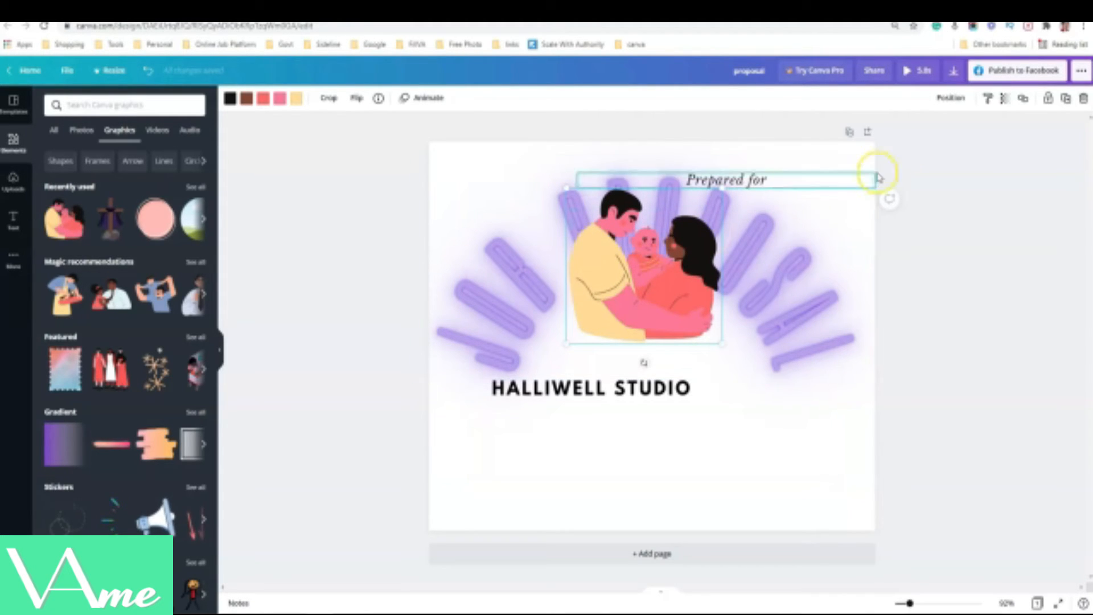
pyautogui.click(950, 99)
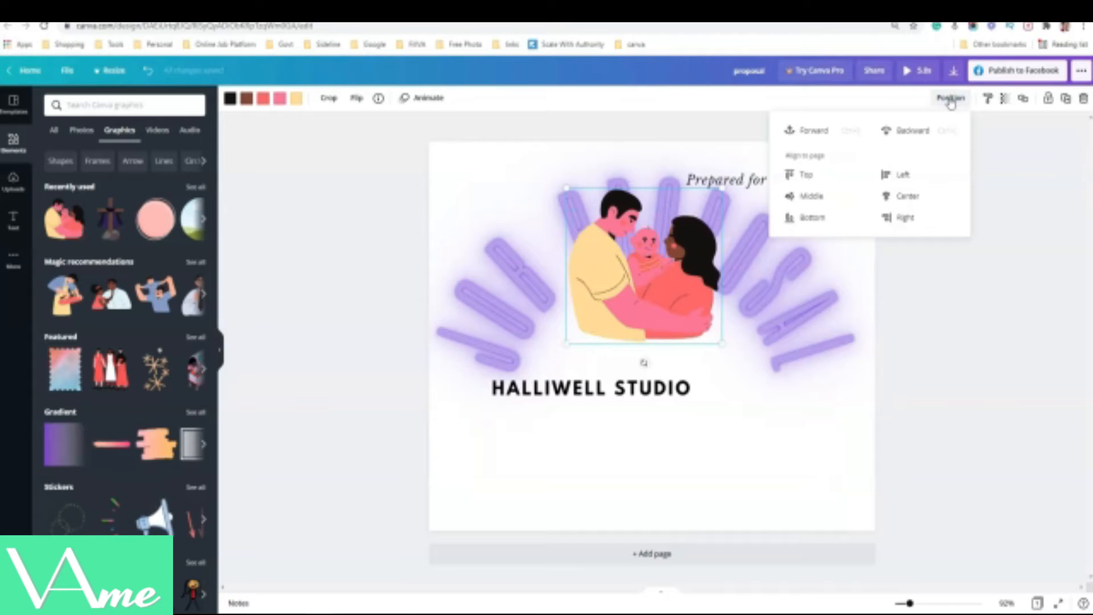
pyautogui.click(908, 128)
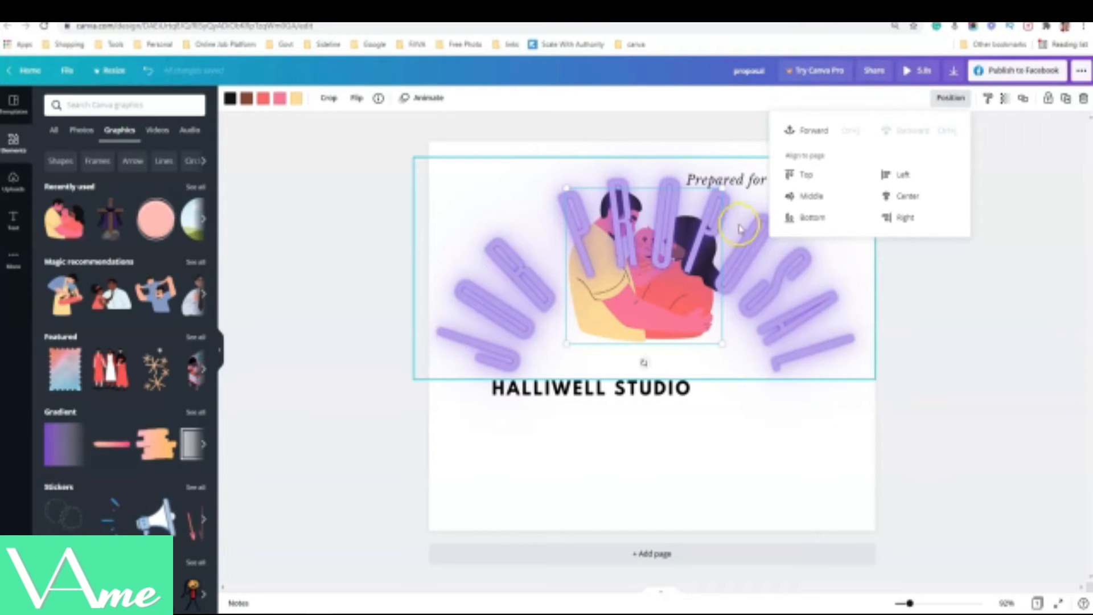
# Step: Try aligning the family graphic to the page's top, middle, bottom, left, center and right, and move it back behind the curved text
pyautogui.click(798, 175)
pyautogui.click(802, 197)
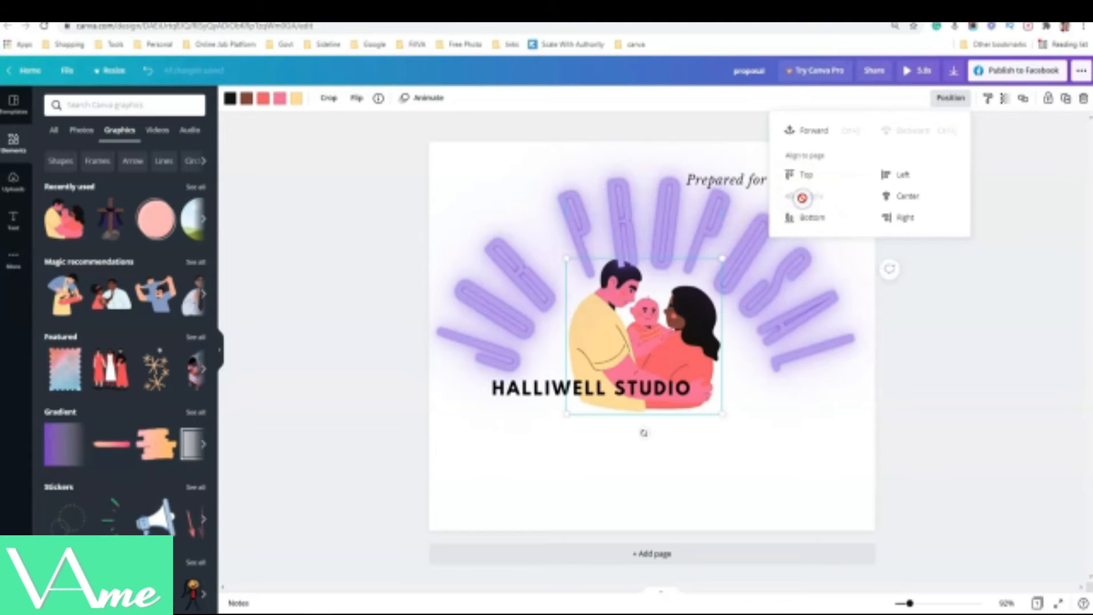
pyautogui.click(804, 216)
pyautogui.click(902, 175)
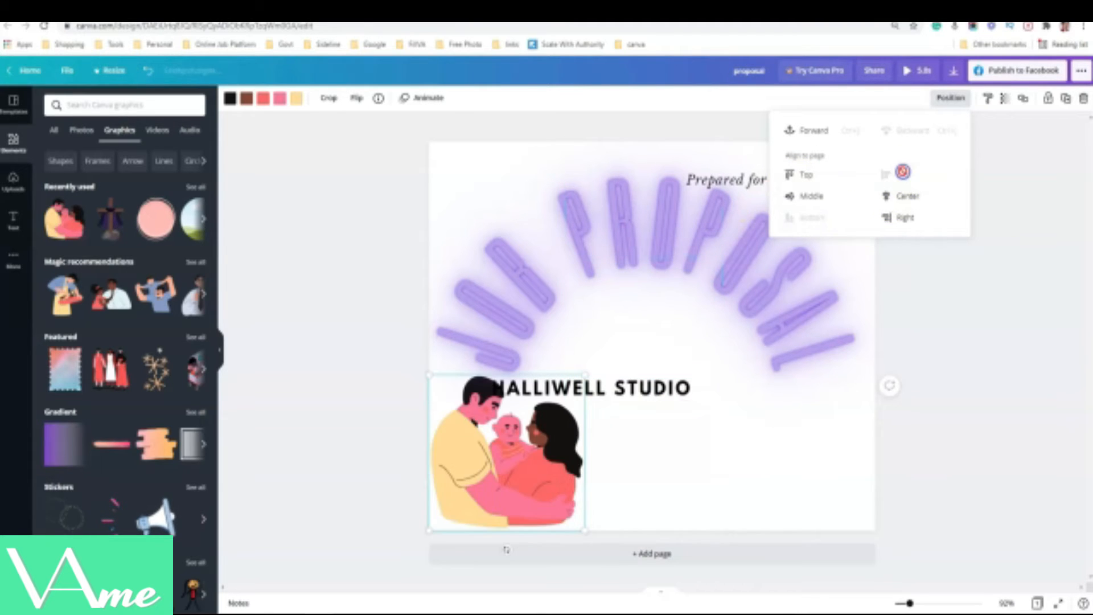
pyautogui.click(906, 196)
pyautogui.click(903, 217)
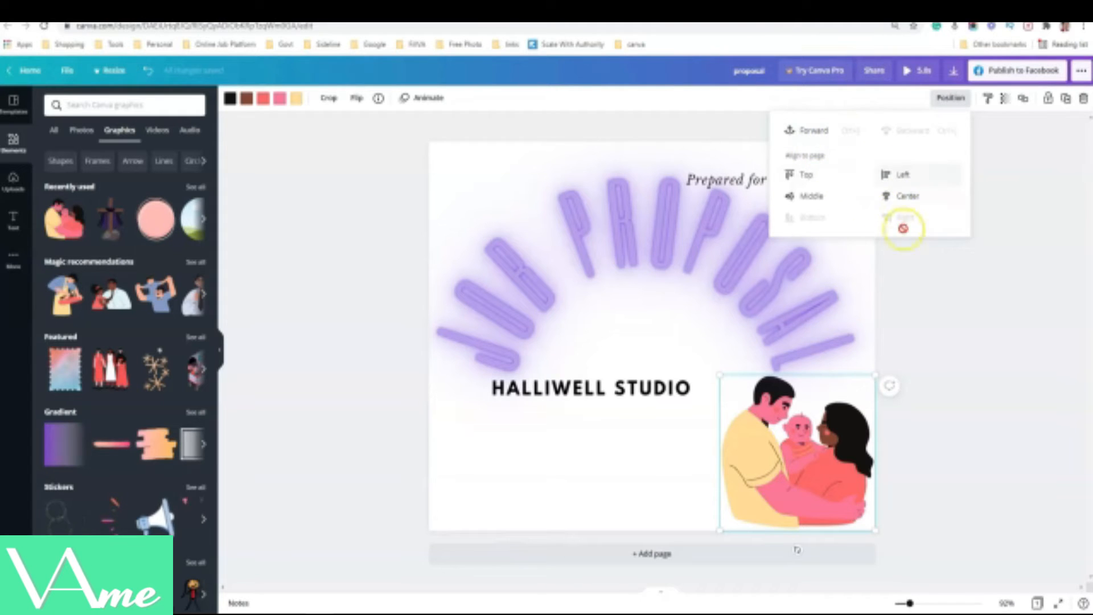
pyautogui.moveTo(777, 453); pyautogui.dragTo(626, 266)
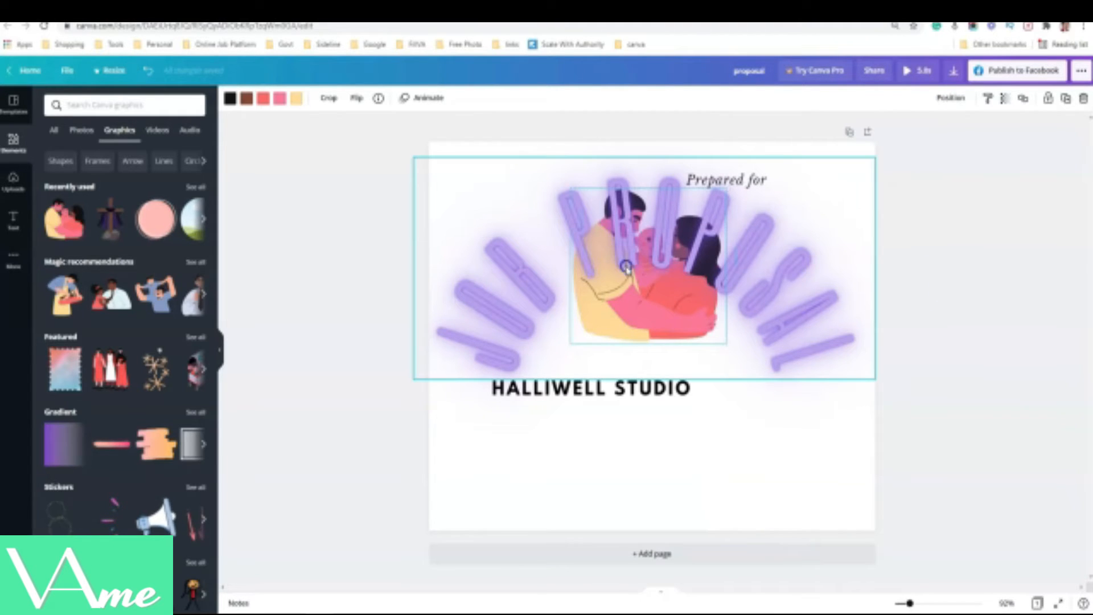
# Step: Bring the curved JOB PROPOSAL text to the front, over the family graphic, and check its layering options
pyautogui.rightClick(645, 293)
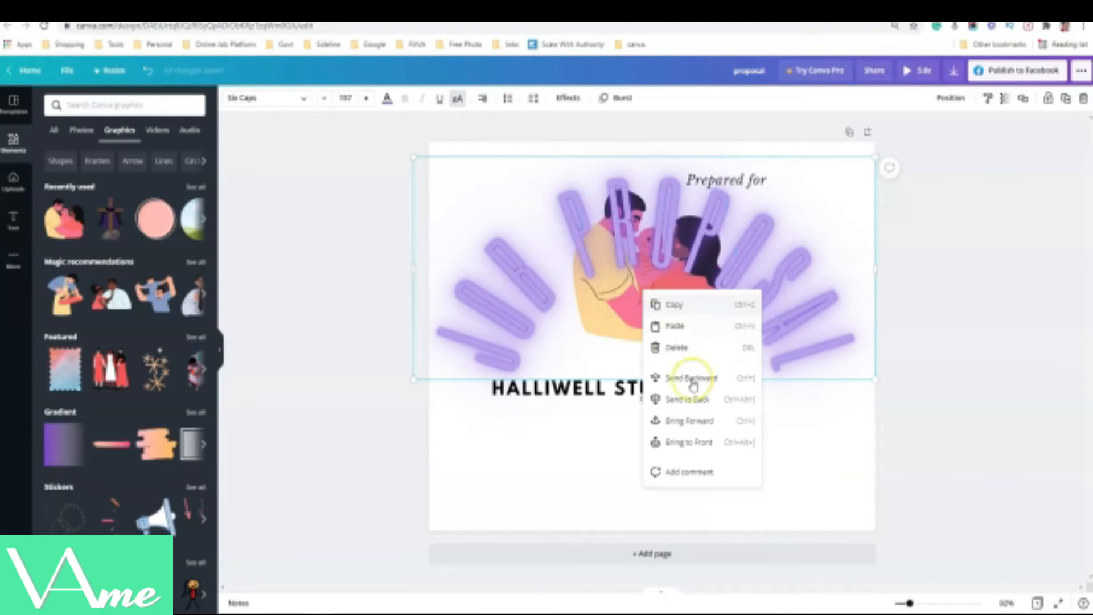
pyautogui.click(680, 443)
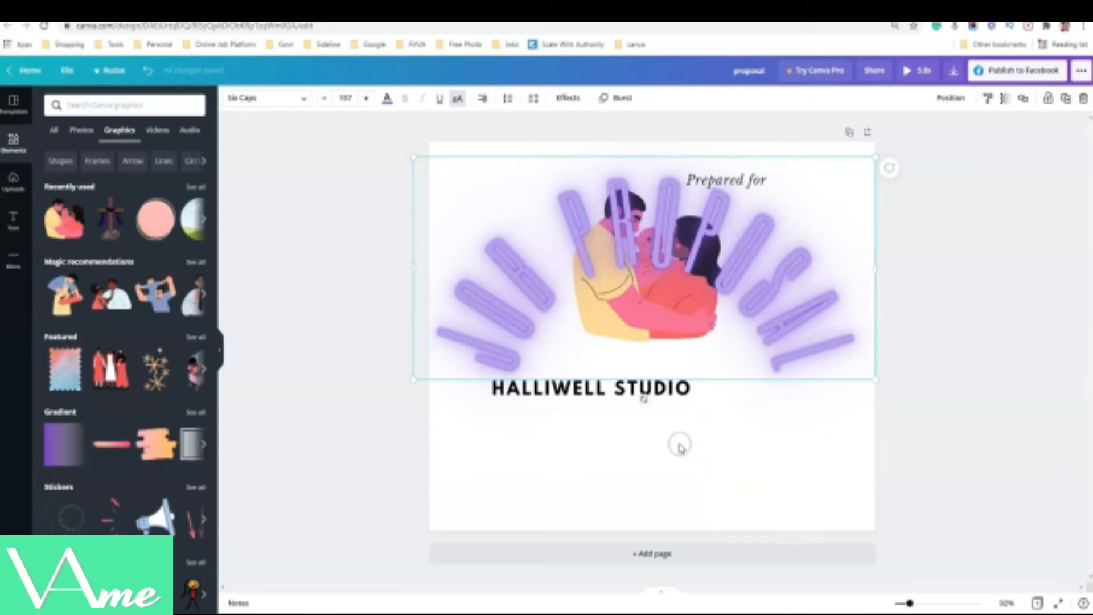
pyautogui.rightClick(650, 275)
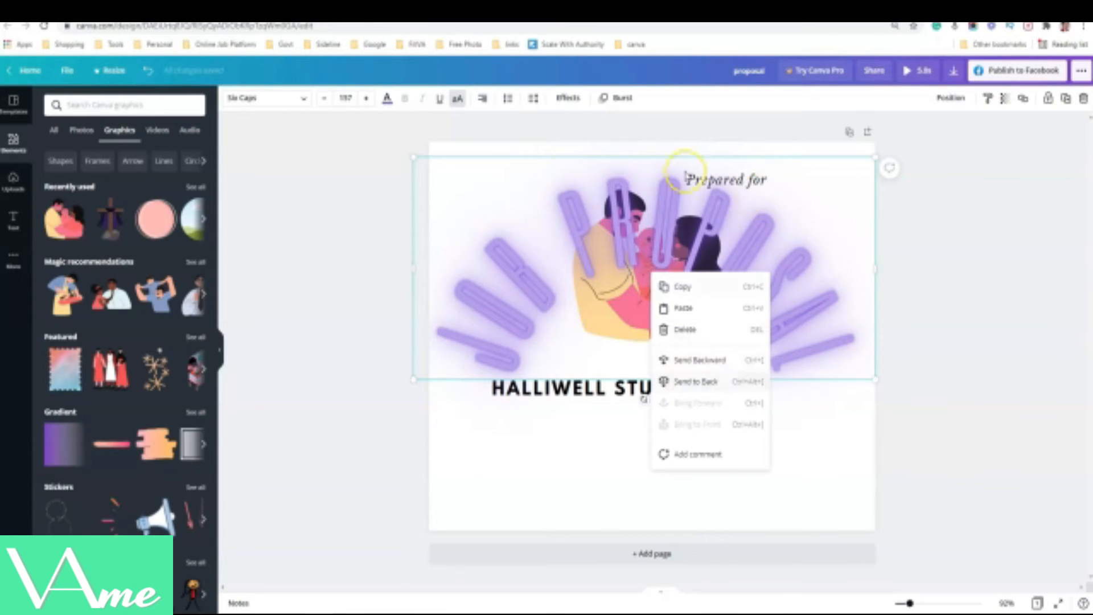
pyautogui.click(800, 235)
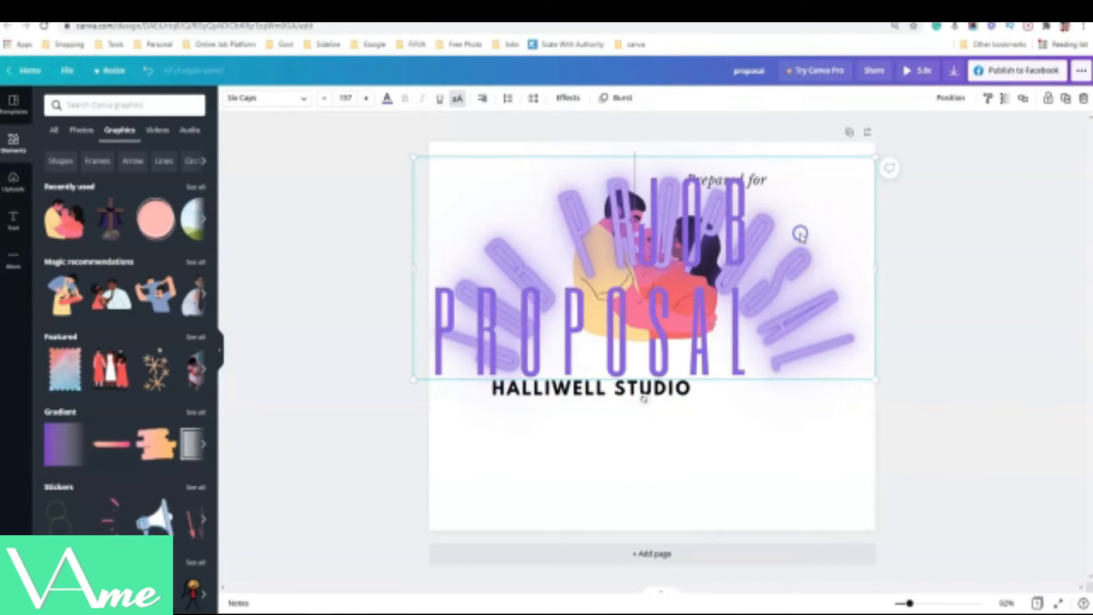
pyautogui.click(736, 432)
pyautogui.click(718, 234)
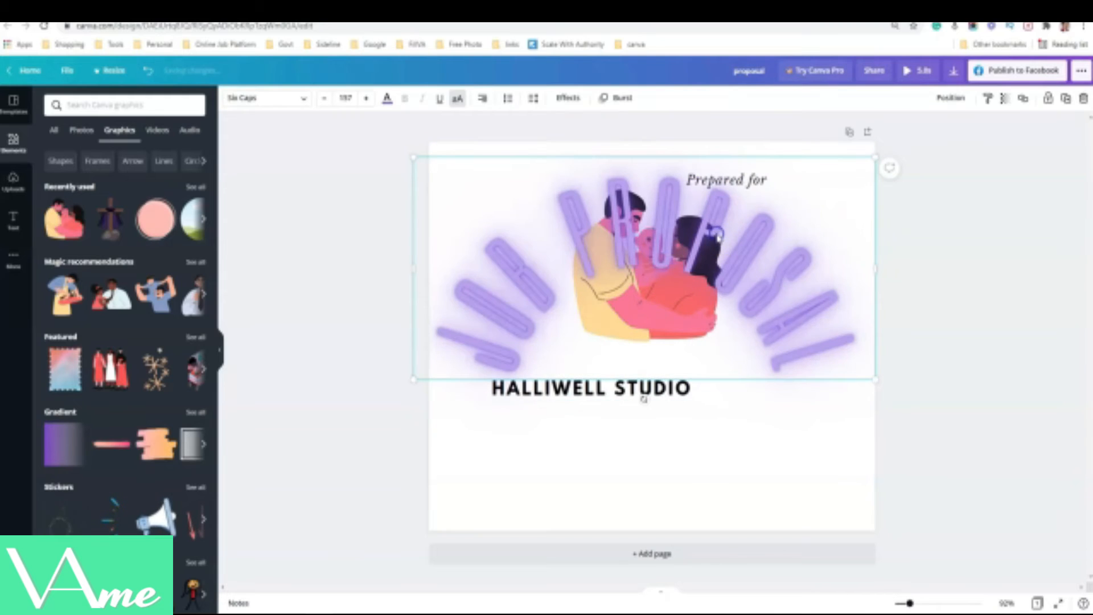
# Step: Send the curved JOB PROPOSAL text to the back and move the family graphic down to just above HALLIWELL STUDIO
pyautogui.rightClick(718, 238)
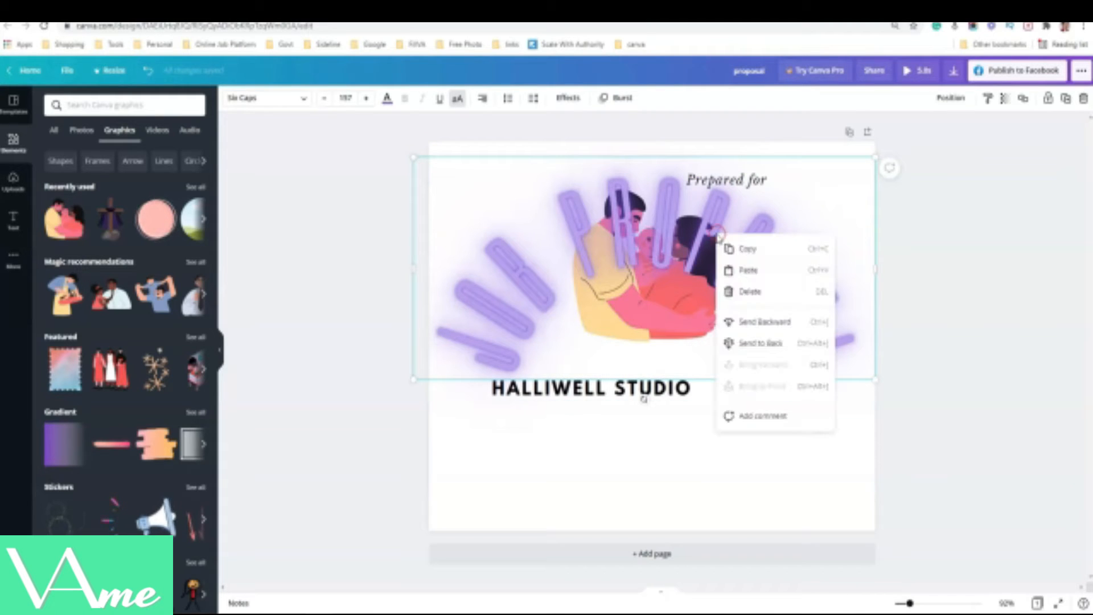
pyautogui.click(742, 340)
pyautogui.click(651, 255)
pyautogui.moveTo(650, 255); pyautogui.dragTo(635, 296)
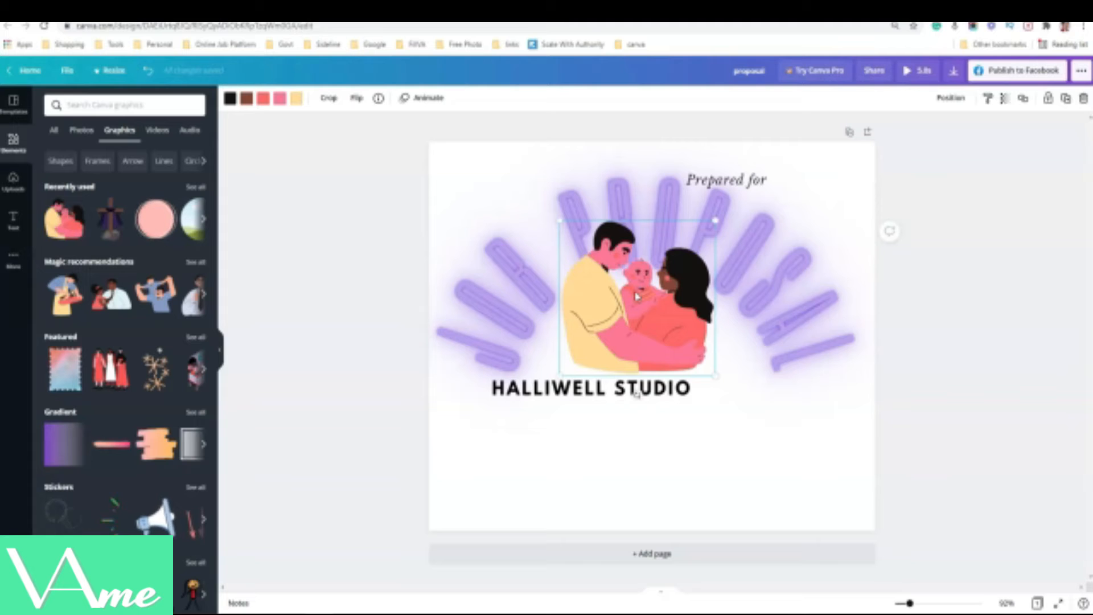
# Step: Clear the page by deleting the curved text, the Prepared for line, the family graphic and the HALLIWELL STUDIO text
pyautogui.click(596, 454)
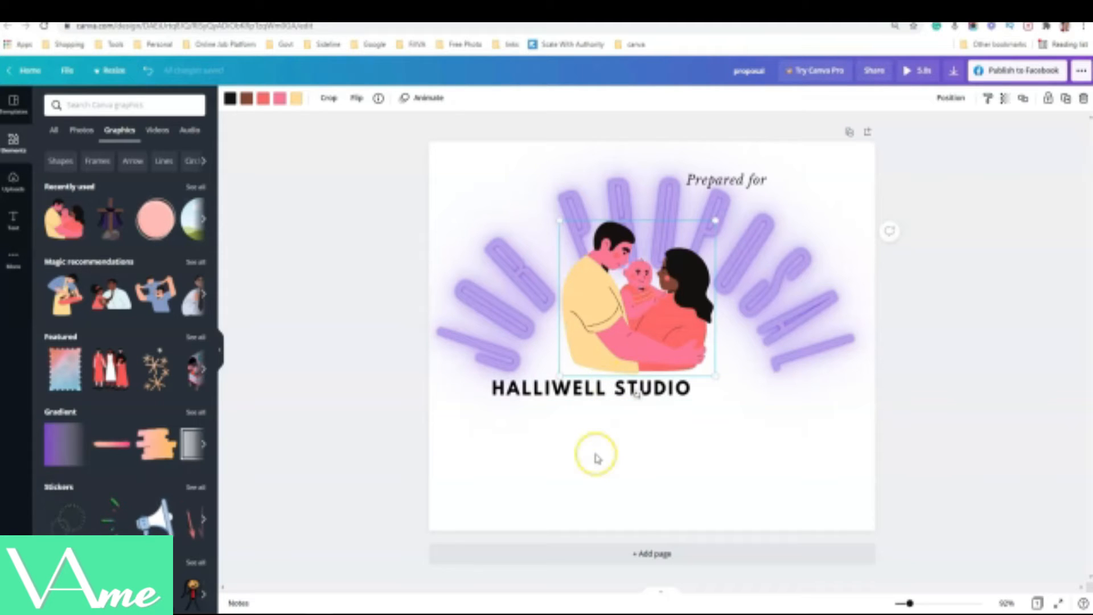
pyautogui.click(588, 202)
pyautogui.press('Delete')
pyautogui.click(724, 183)
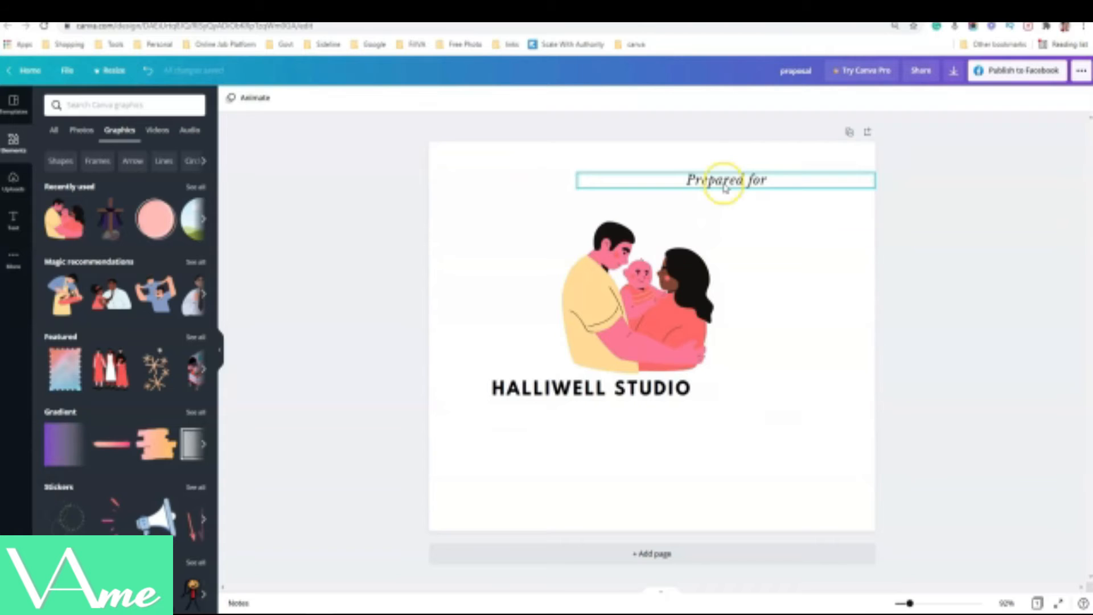
pyautogui.press('Delete')
pyautogui.click(612, 298)
pyautogui.press('Delete')
pyautogui.click(575, 379)
pyautogui.press('Delete')
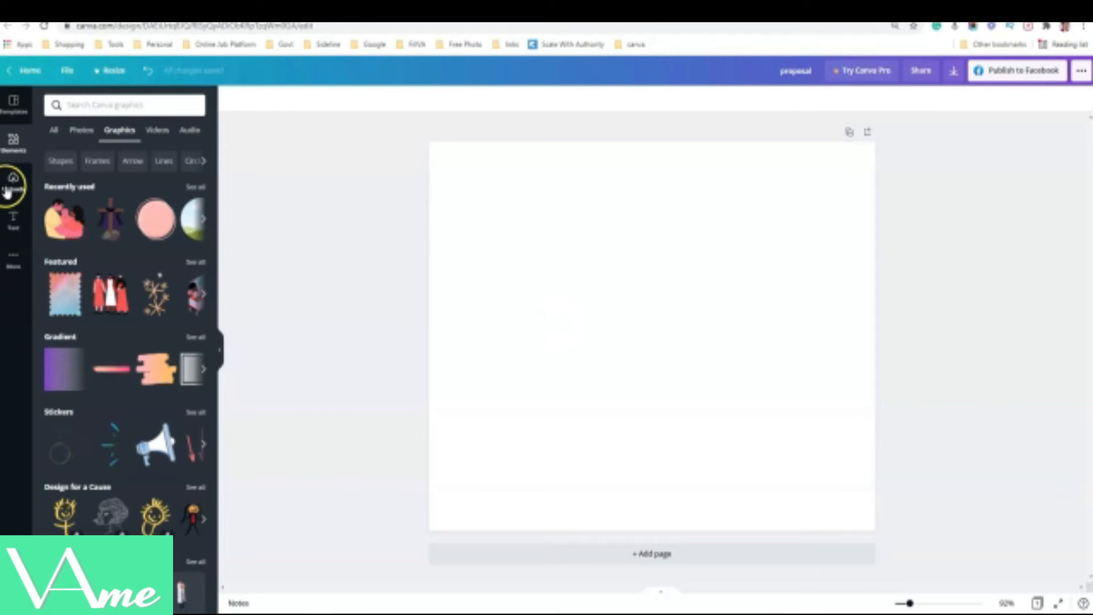
# Step: Add Photos, Background and Styles from More from Canva to the editor's sidebar
pyautogui.click(13, 258)
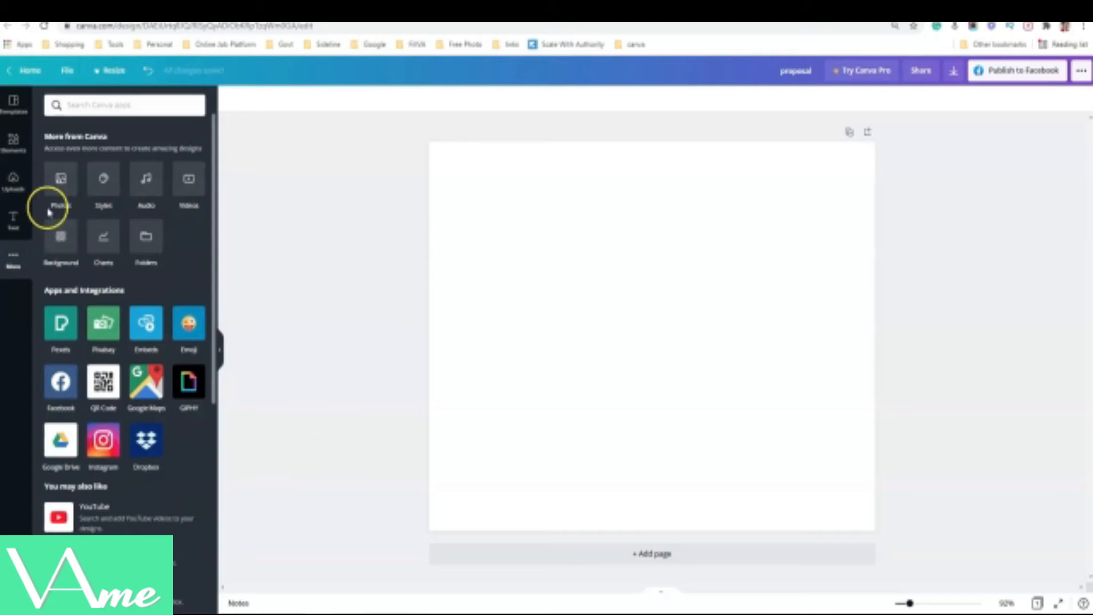
pyautogui.click(60, 182)
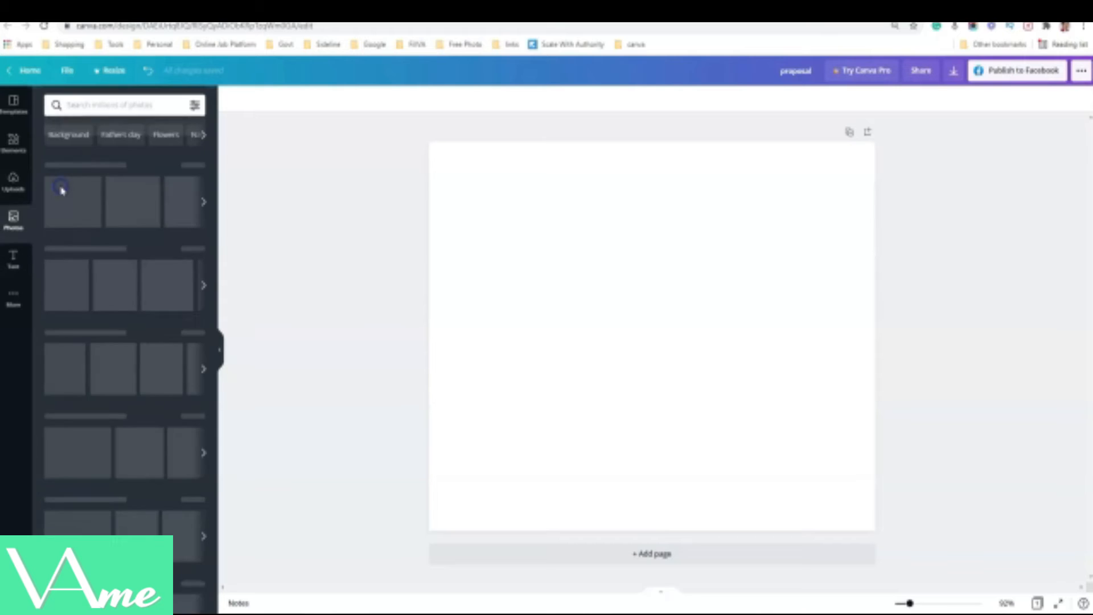
pyautogui.click(13, 293)
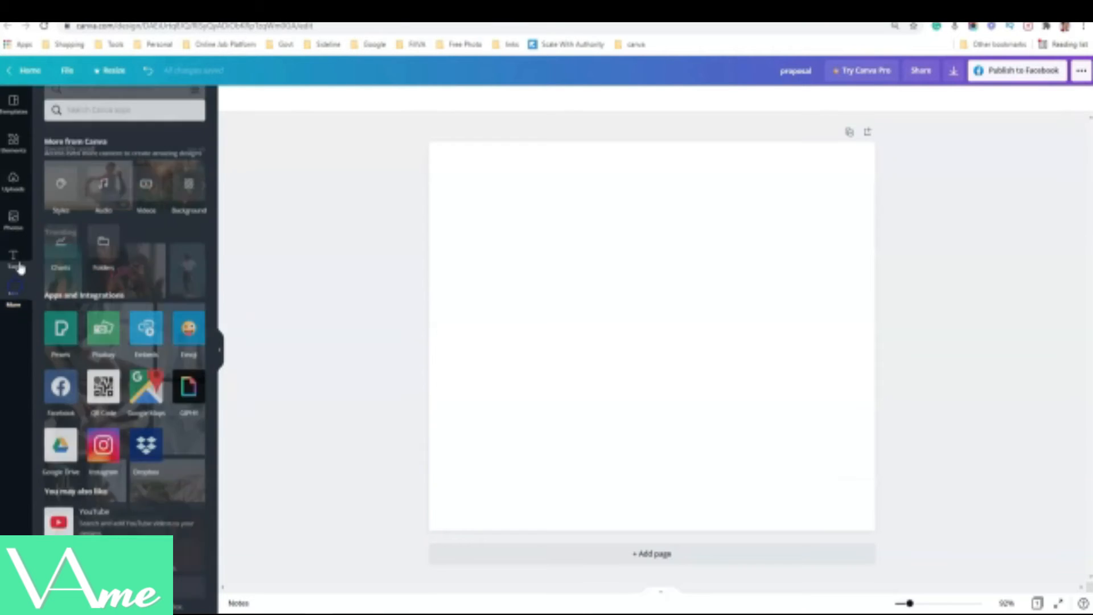
pyautogui.click(188, 178)
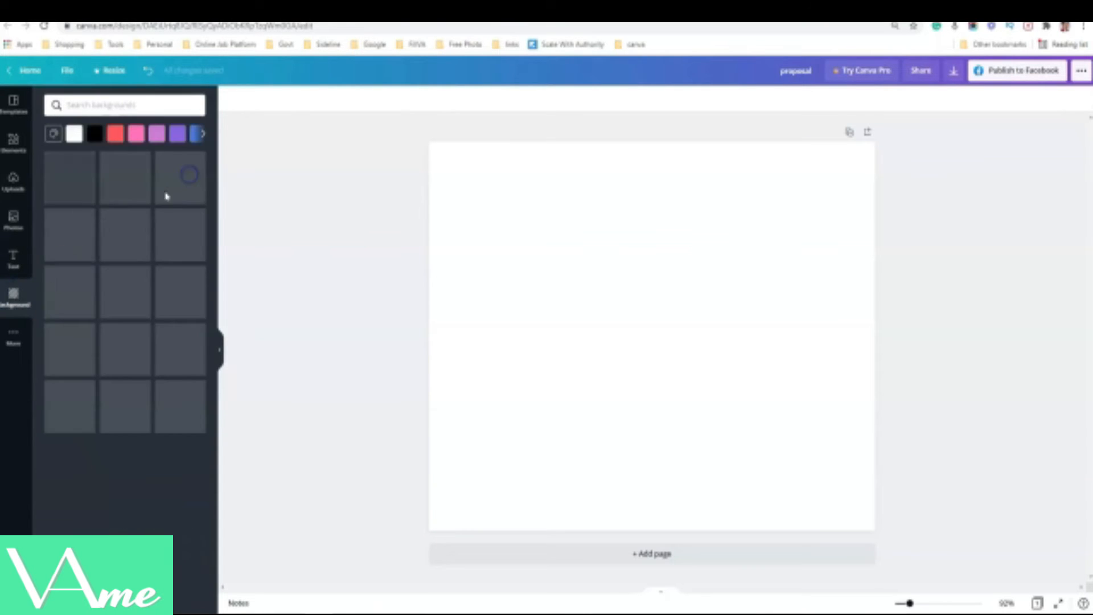
pyautogui.click(15, 337)
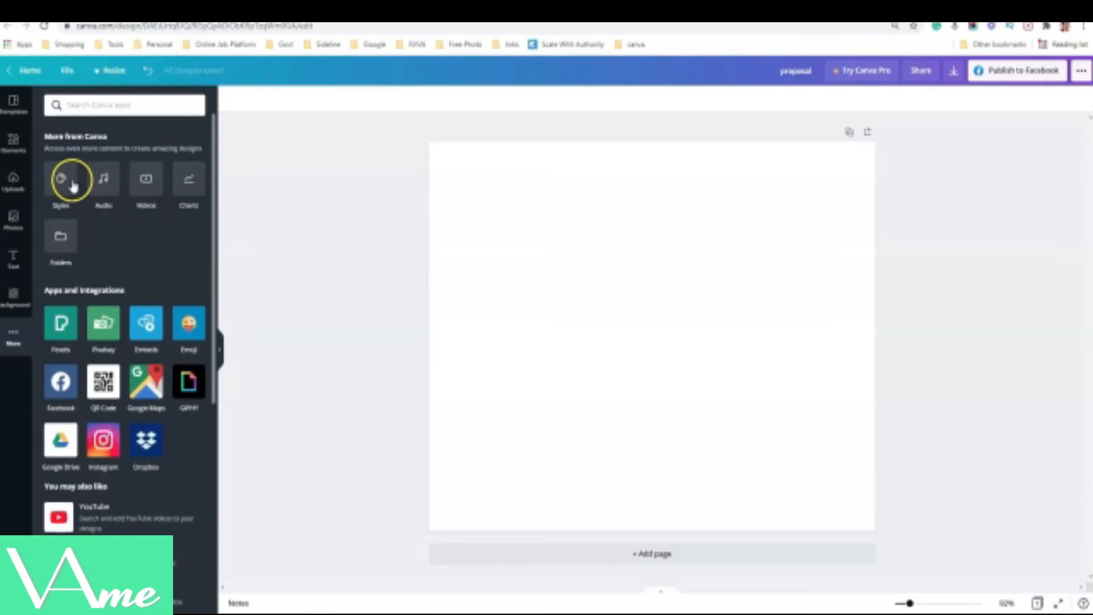
pyautogui.click(68, 180)
pyautogui.click(14, 375)
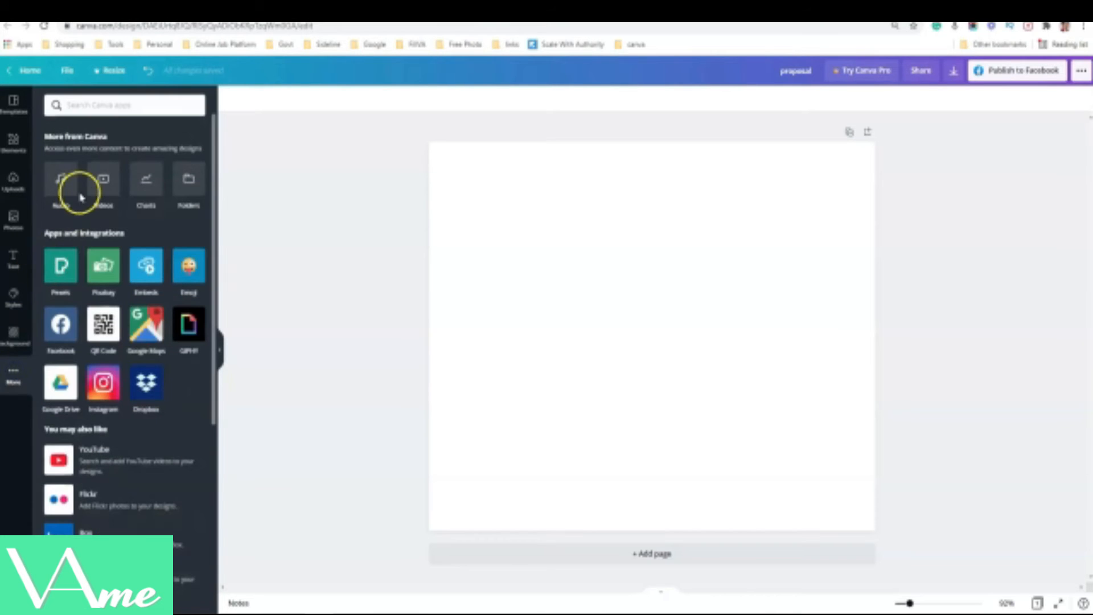
# Step: Add Folders, Audio, Videos and Charts from More from Canva to the editor's sidebar
pyautogui.click(188, 177)
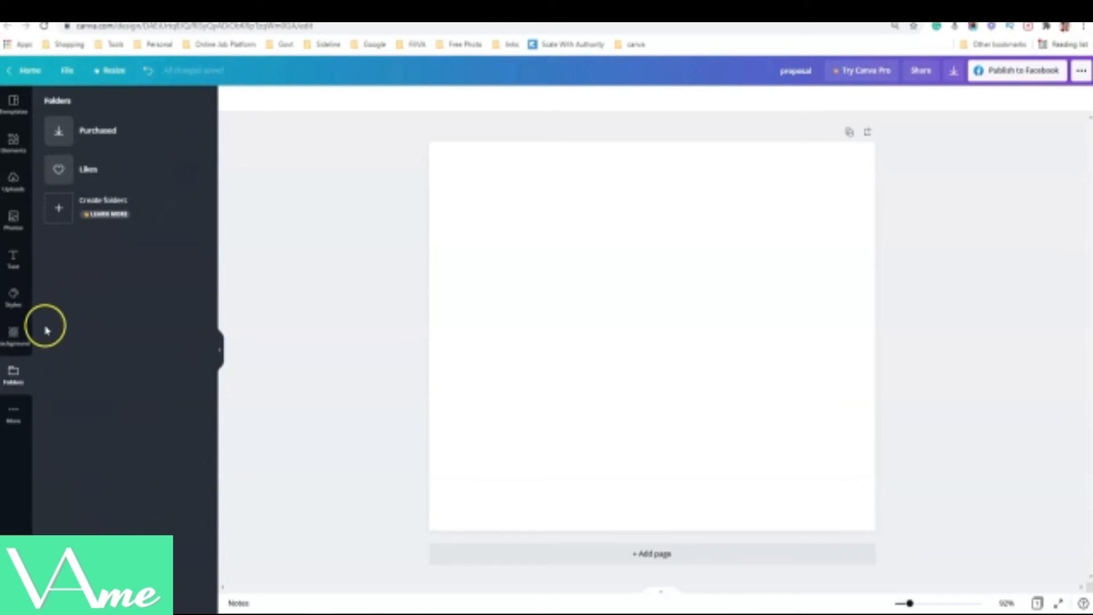
pyautogui.click(16, 412)
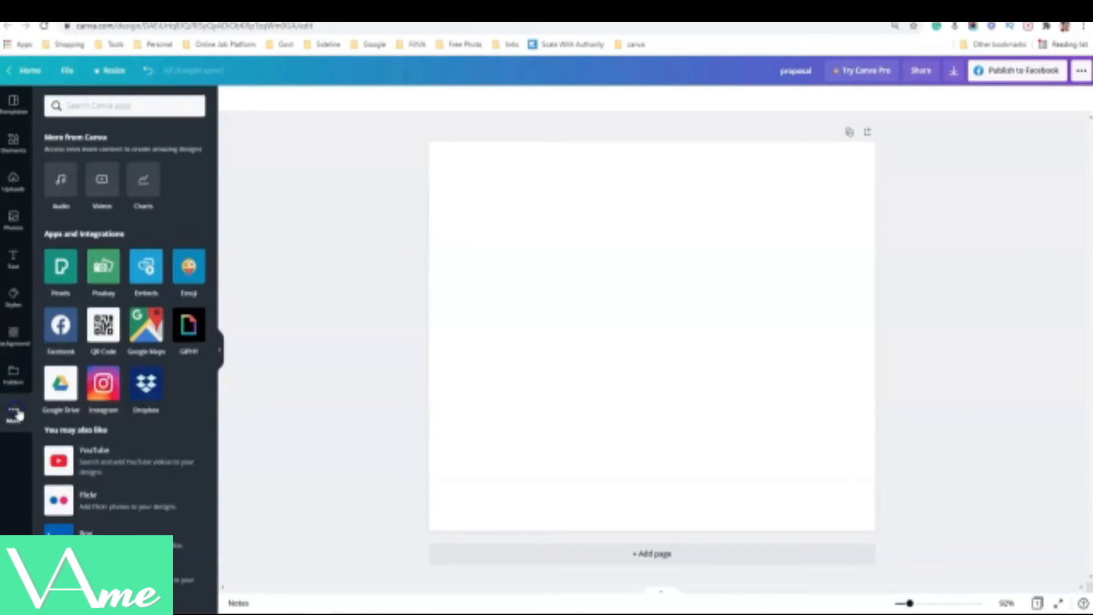
pyautogui.click(66, 179)
pyautogui.click(13, 438)
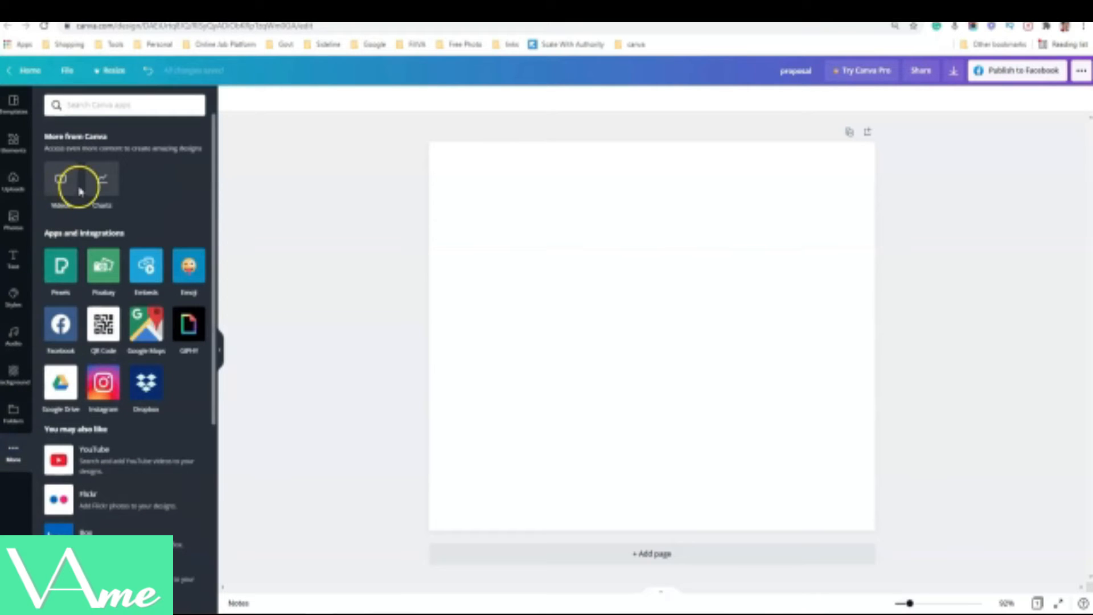
pyautogui.click(55, 180)
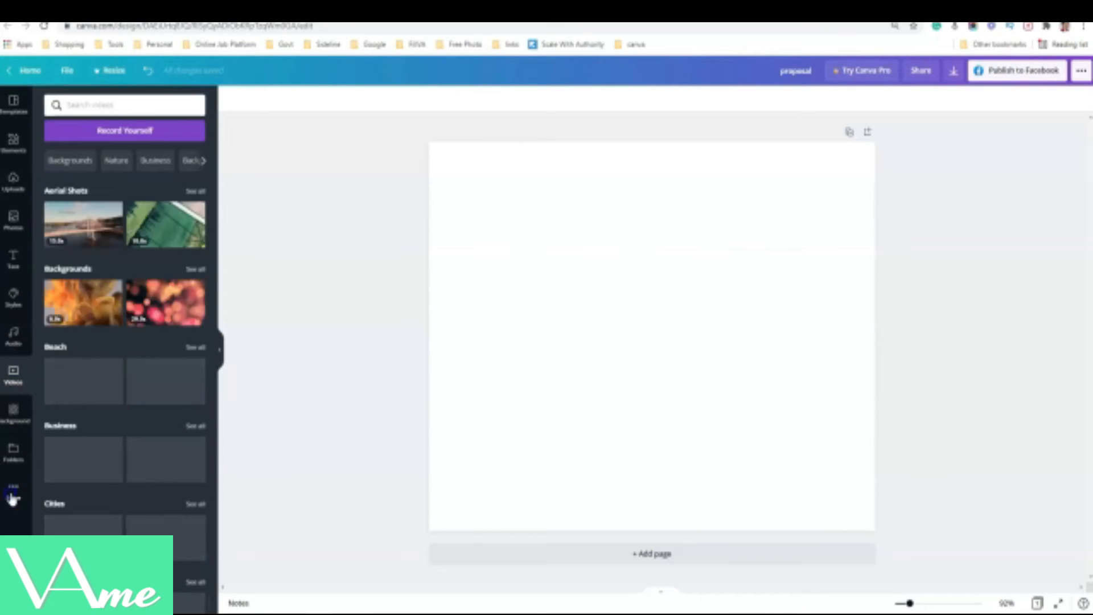
pyautogui.click(13, 493)
pyautogui.click(59, 188)
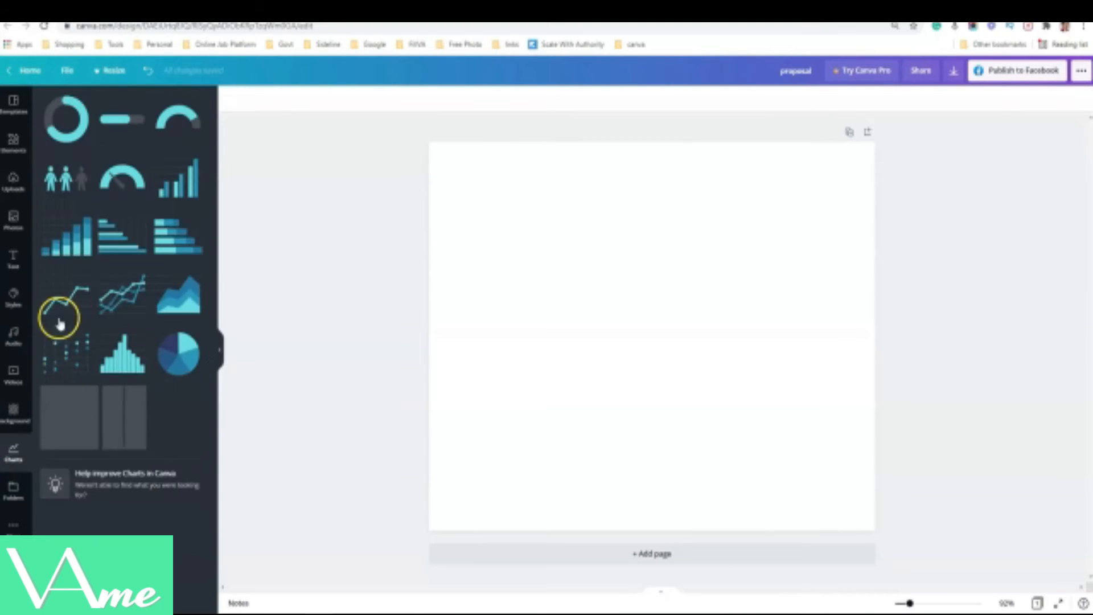
pyautogui.click(15, 521)
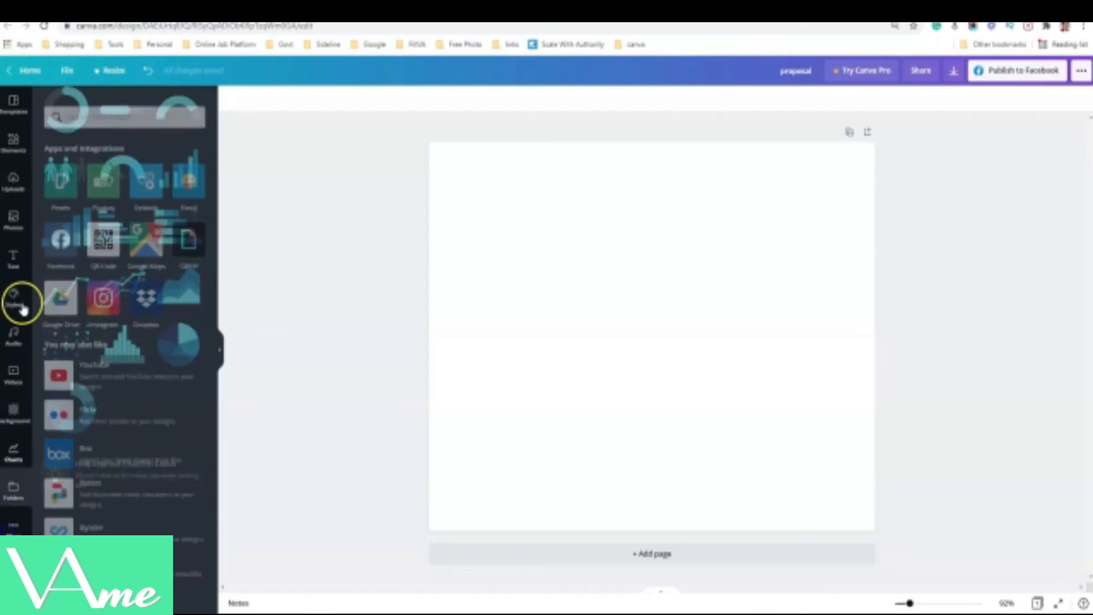
# Step: Browse the stock photos, the style sets with their colors and fonts, and the audio tracks
pyautogui.click(16, 219)
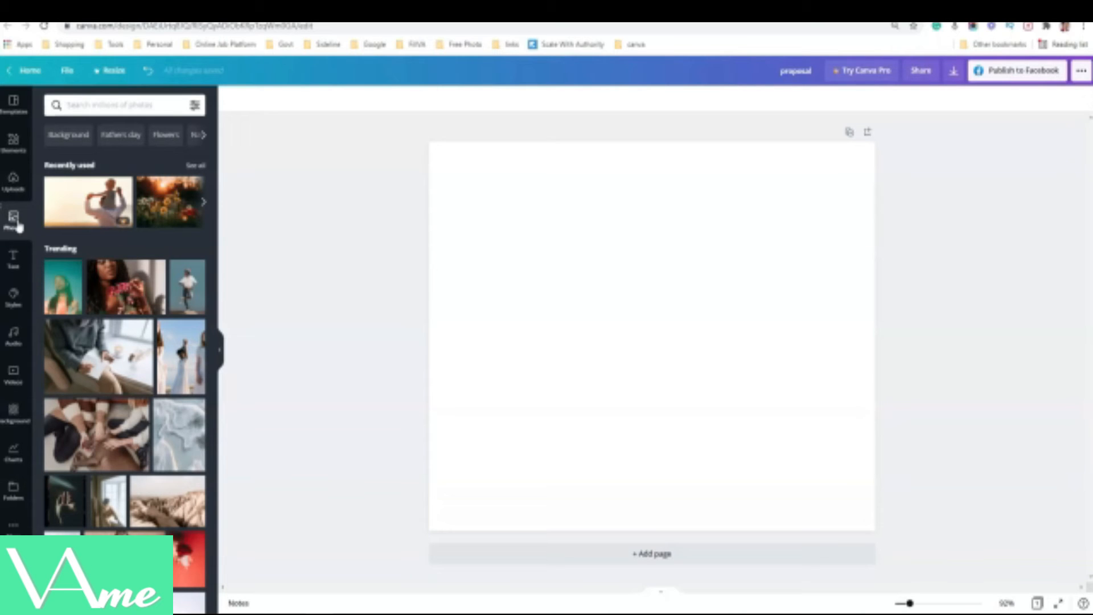
pyautogui.click(11, 302)
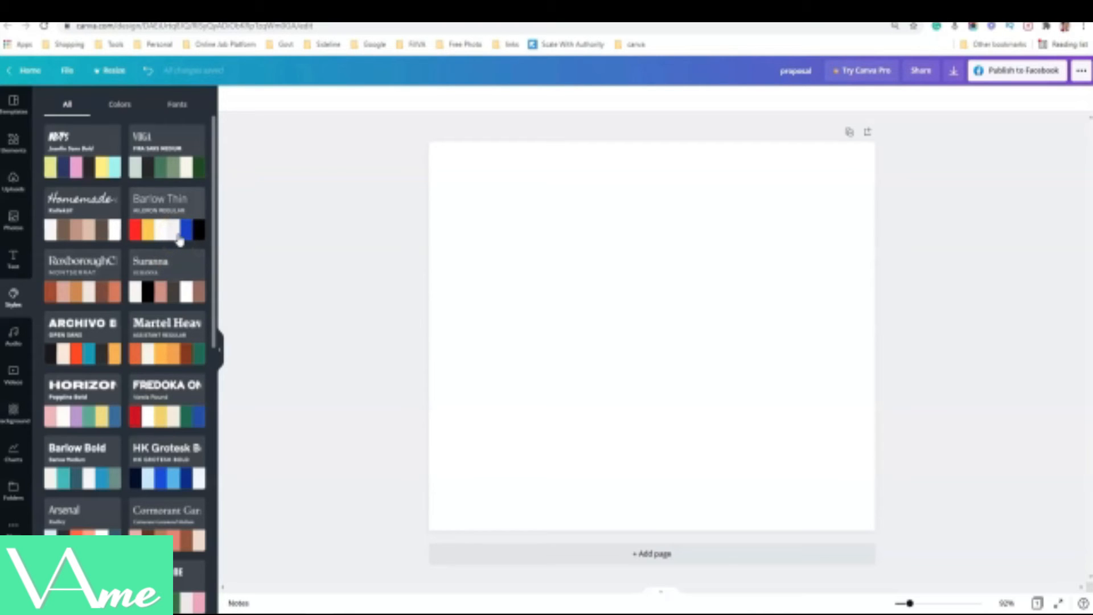
pyautogui.click(116, 108)
pyautogui.click(177, 104)
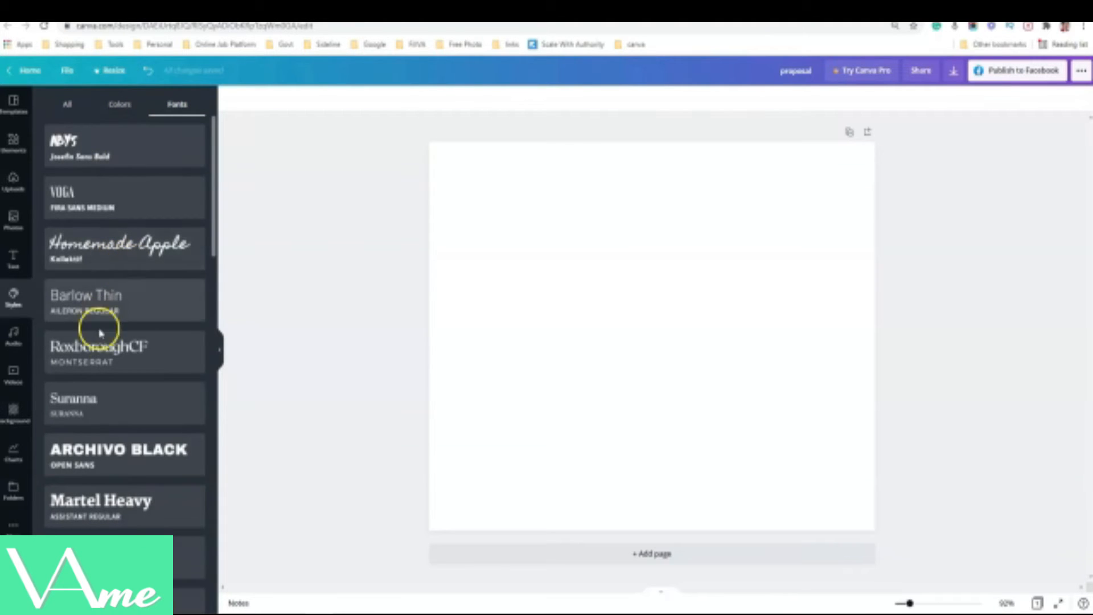
pyautogui.click(14, 337)
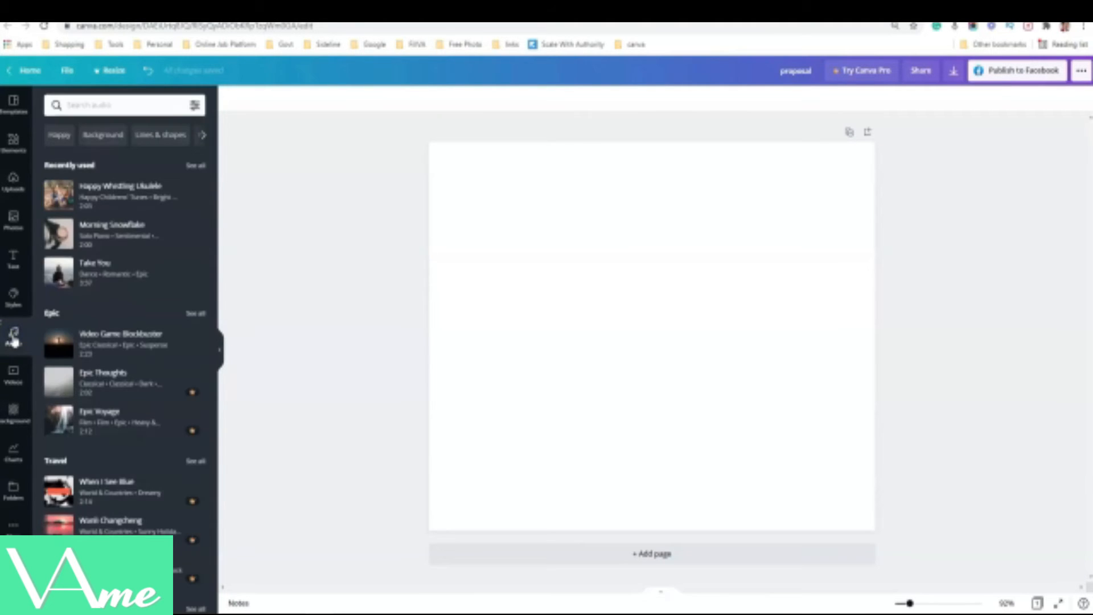
# Step: Try the crumpled brown paper and pink floral backgrounds on the page, and apply the grey wood plank background
pyautogui.click(14, 409)
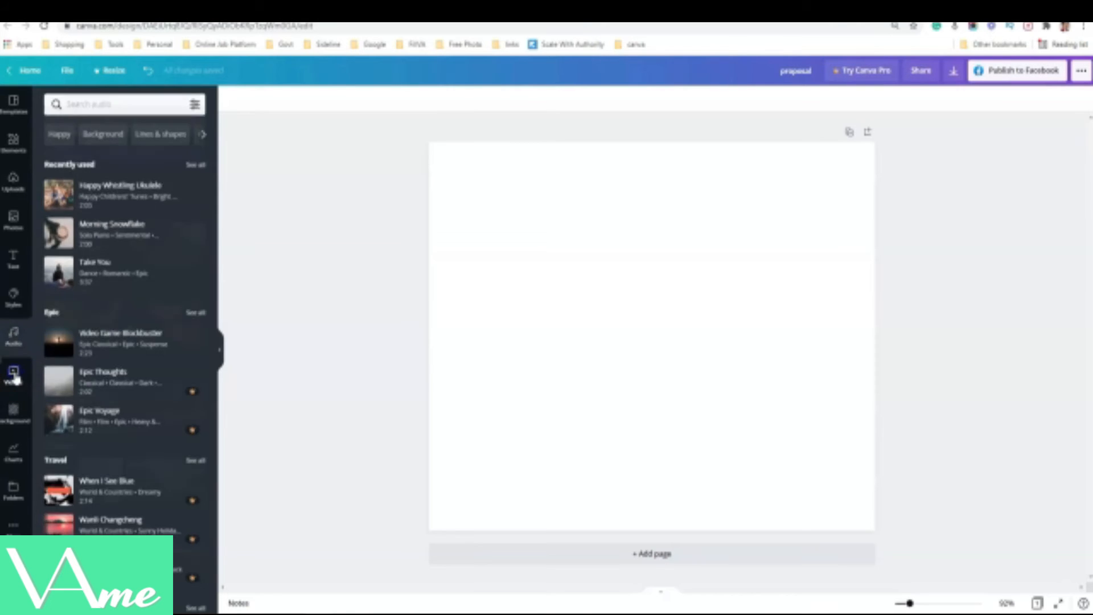
pyautogui.scroll(-10, 172, 314)
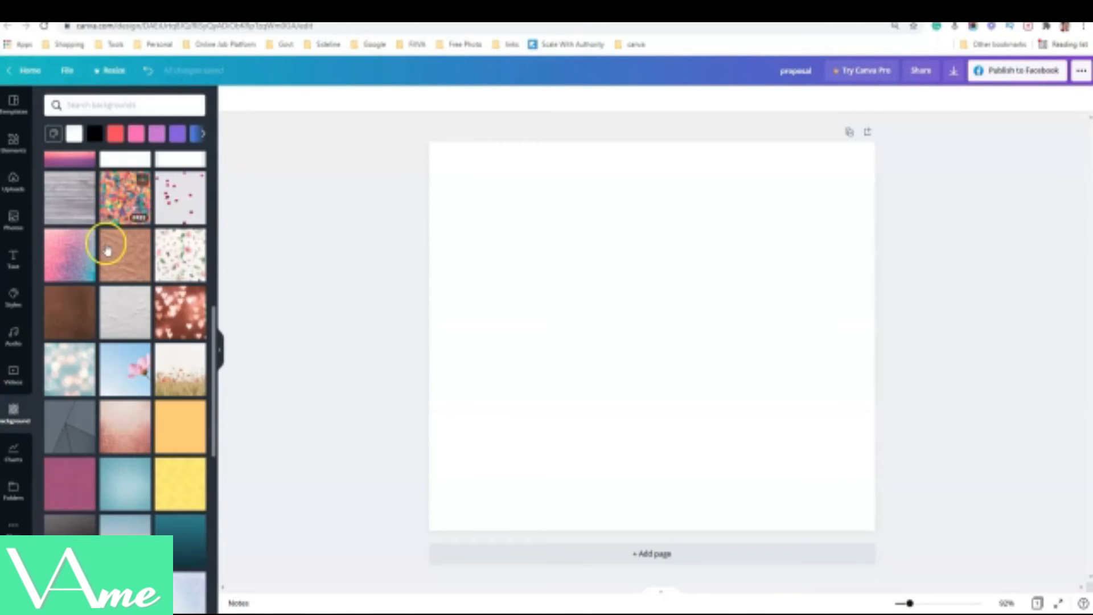
pyautogui.click(114, 260)
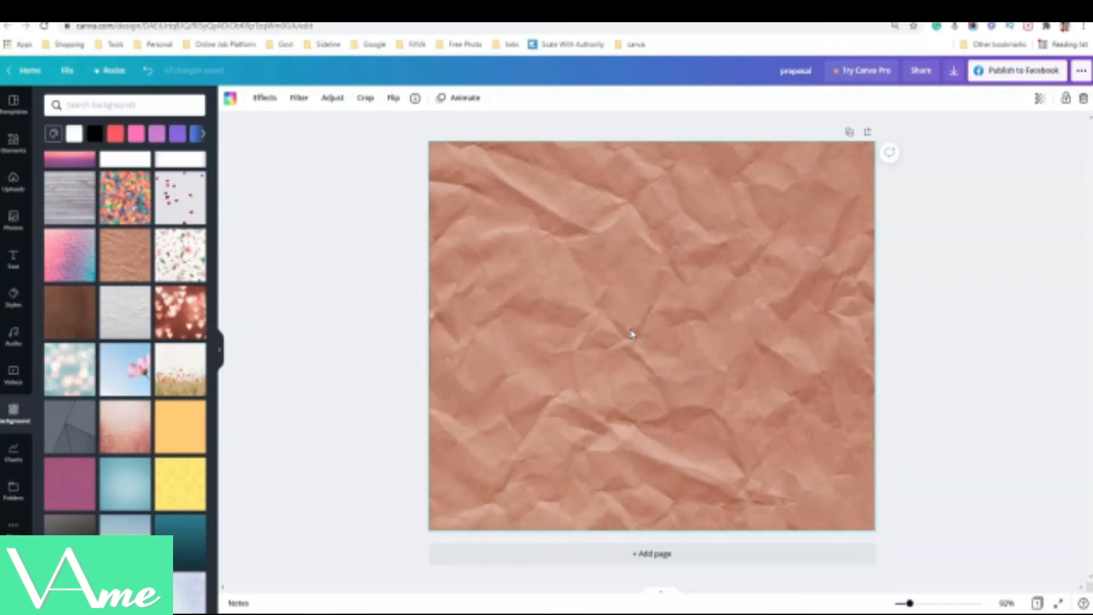
pyautogui.click(179, 258)
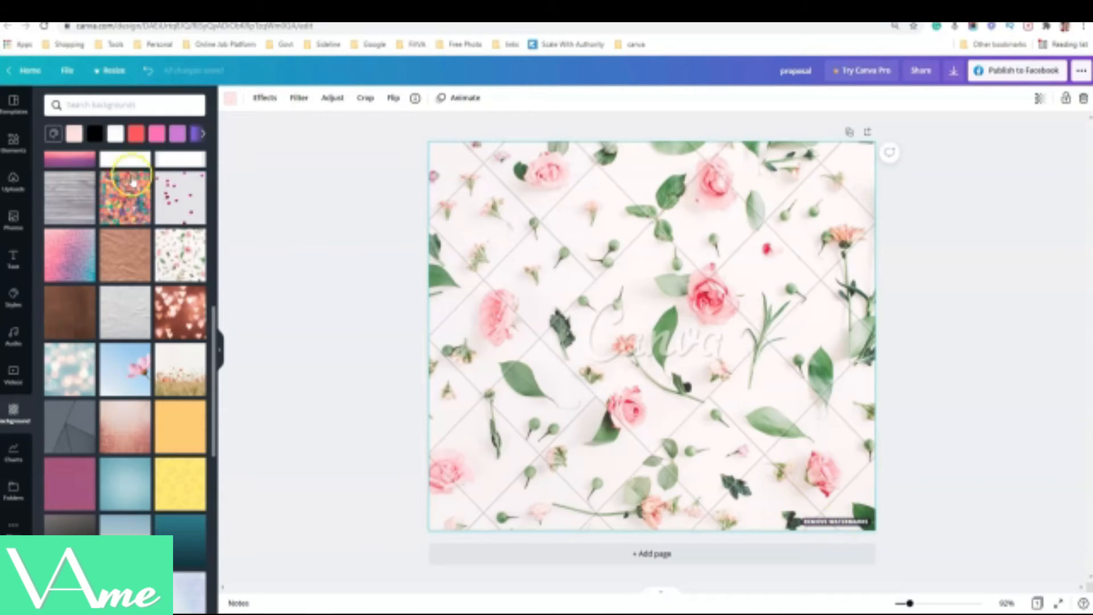
pyautogui.click(72, 199)
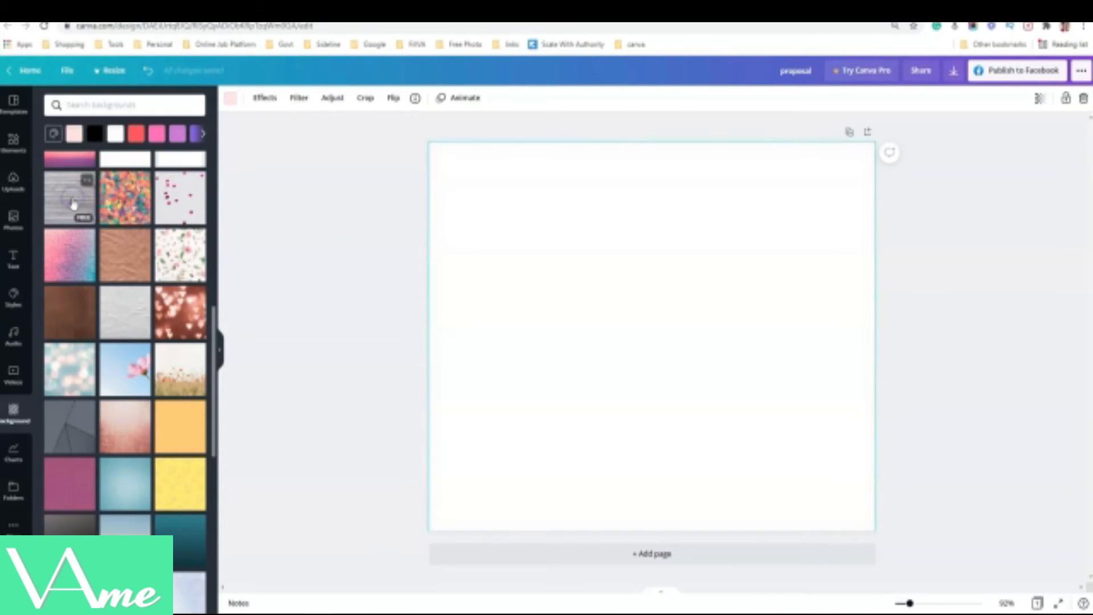
pyautogui.click(632, 377)
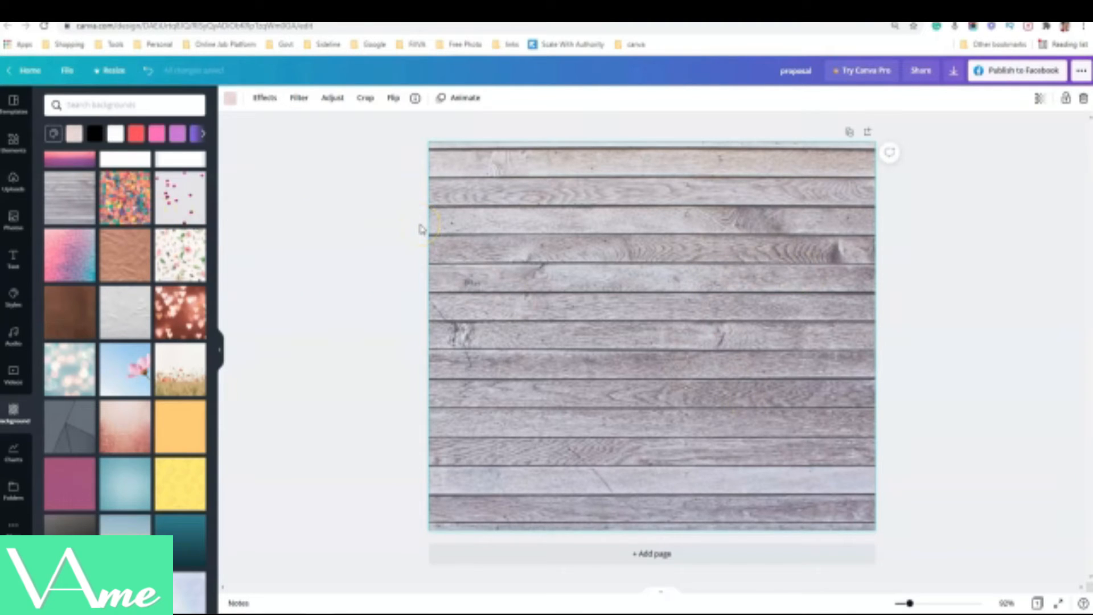
pyautogui.click(136, 224)
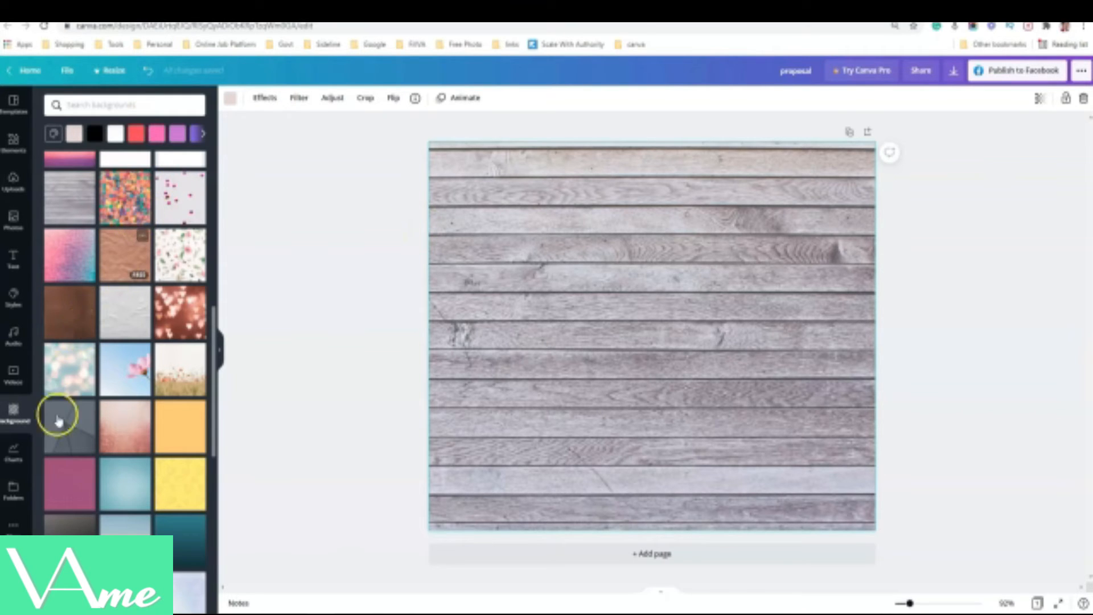
# Step: View the available chart types and the design folders
pyautogui.click(13, 455)
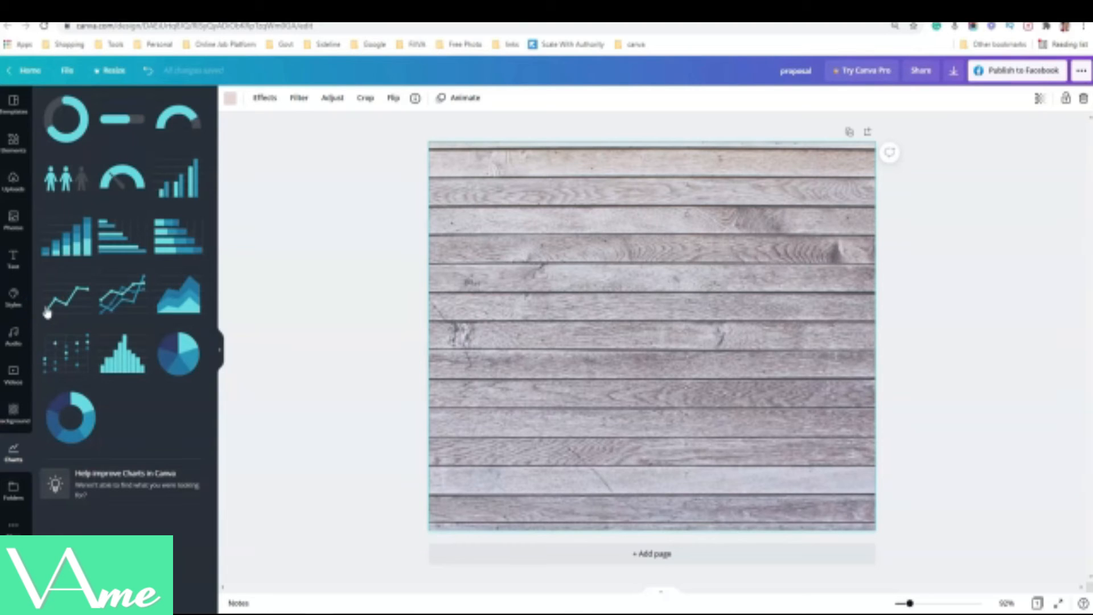
pyautogui.click(15, 491)
pyautogui.click(16, 460)
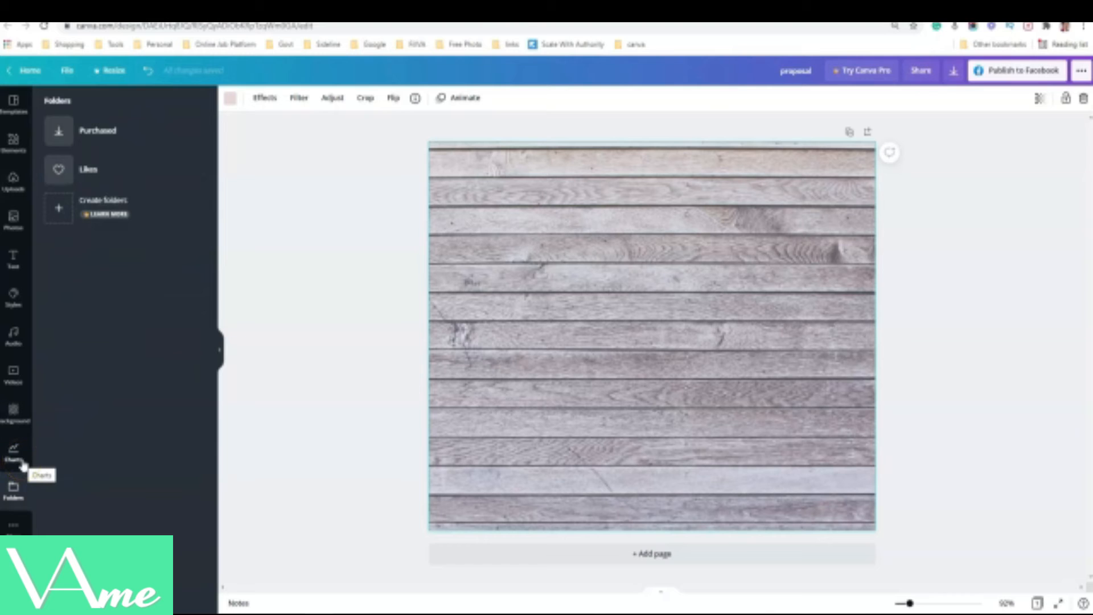
# Step: Browse the additional Canva apps and integrations, from Pexels and Google Maps to YouTube, Flickr and Bitmoji
pyautogui.click(13, 522)
pyautogui.click(145, 272)
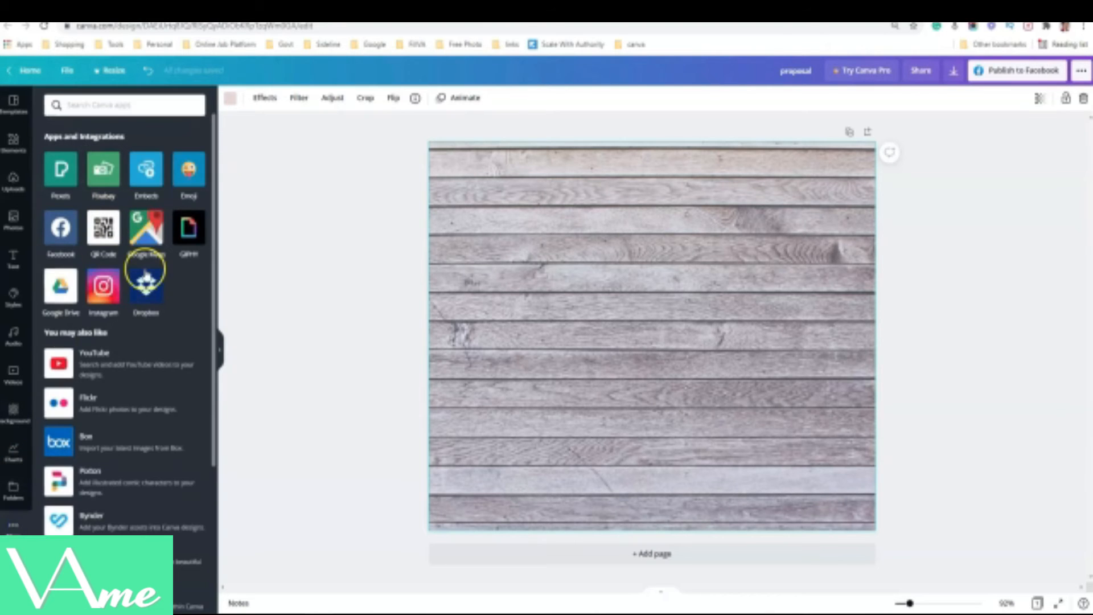
pyautogui.scroll(-3, 146, 293)
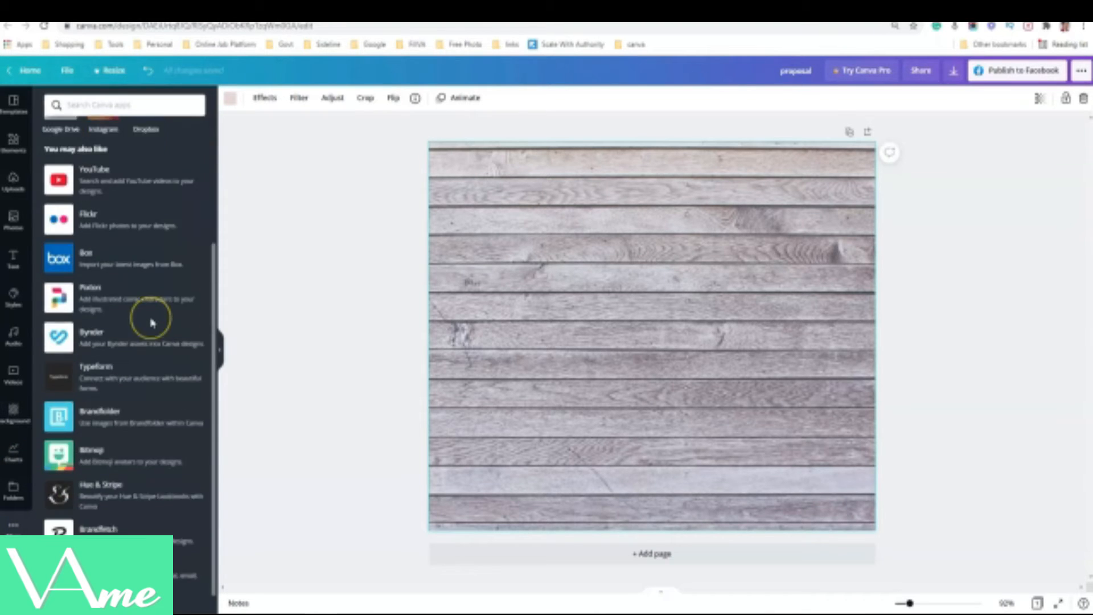
pyautogui.scroll(3, 151, 324)
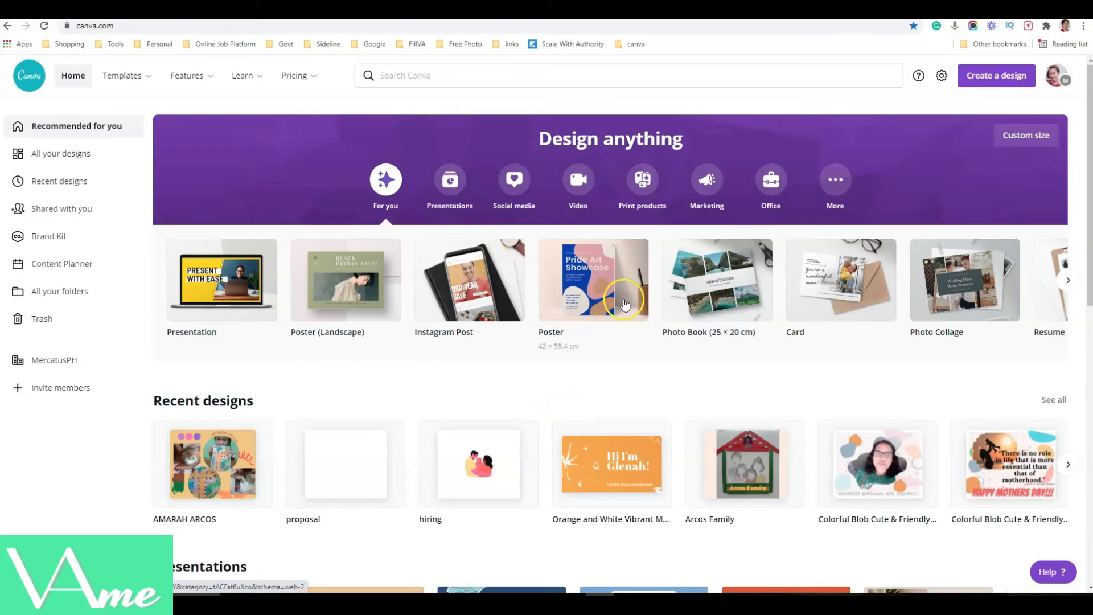
# Step: Create a Photo Collage design and apply the brown "All Natural" handbag collage template from the For you templates
pyautogui.click(954, 295)
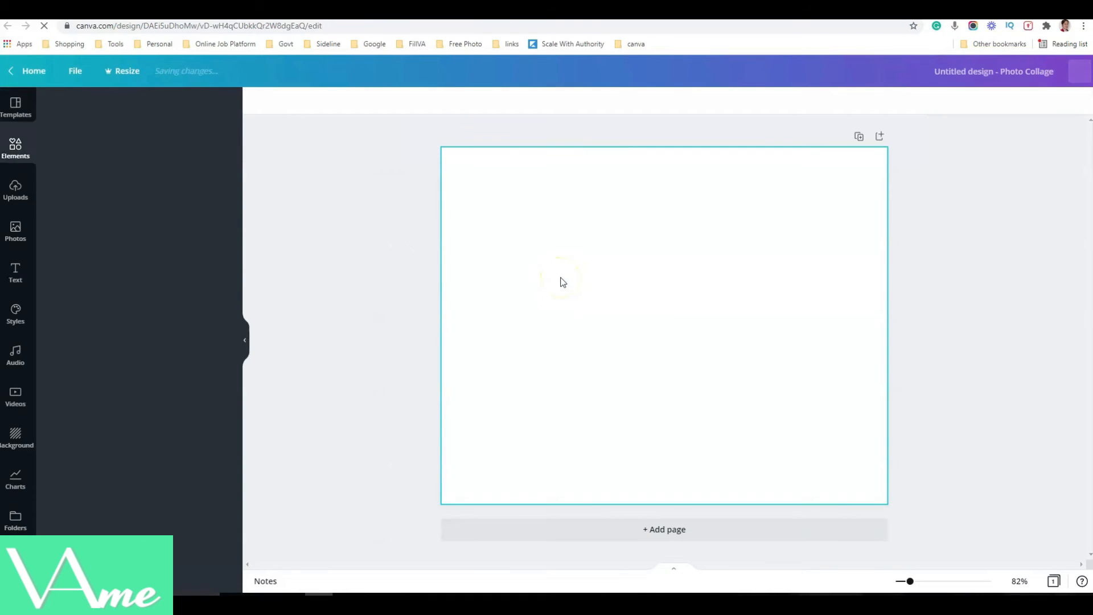
pyautogui.click(356, 217)
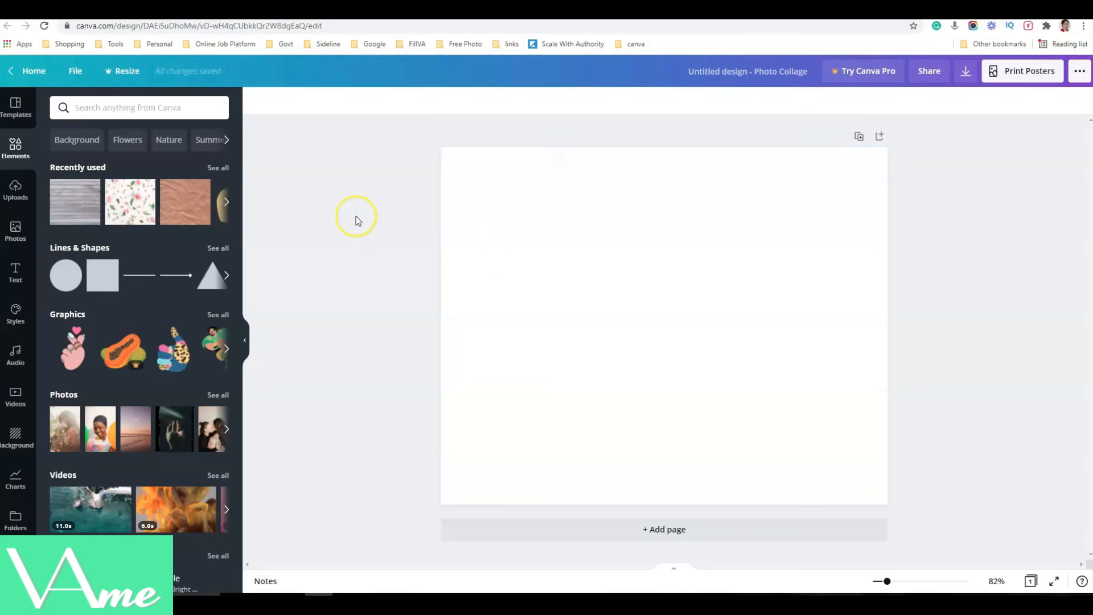
pyautogui.click(16, 108)
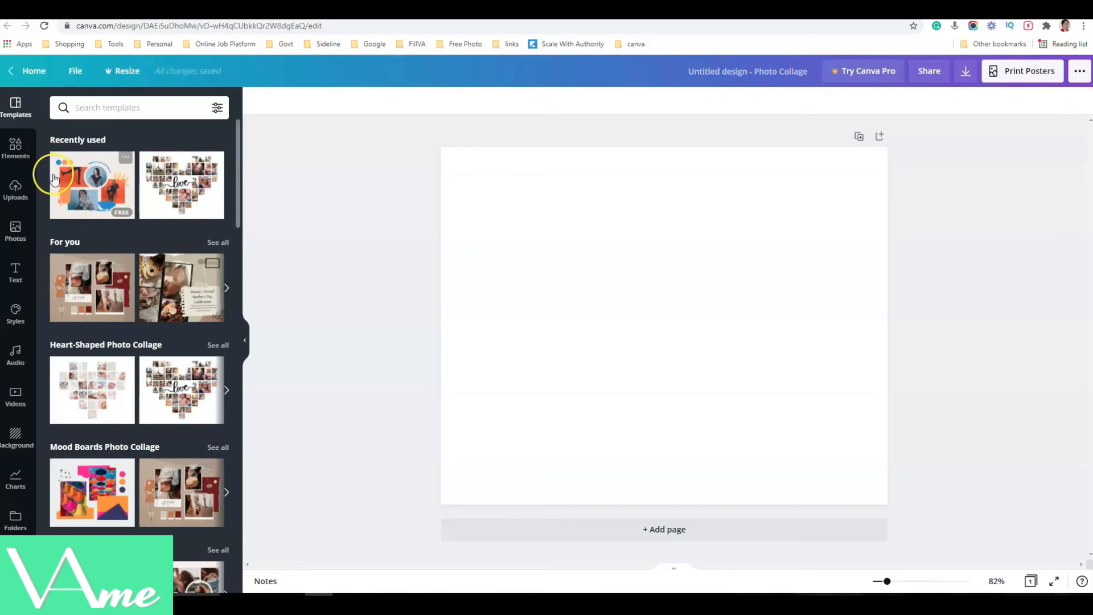
pyautogui.click(84, 279)
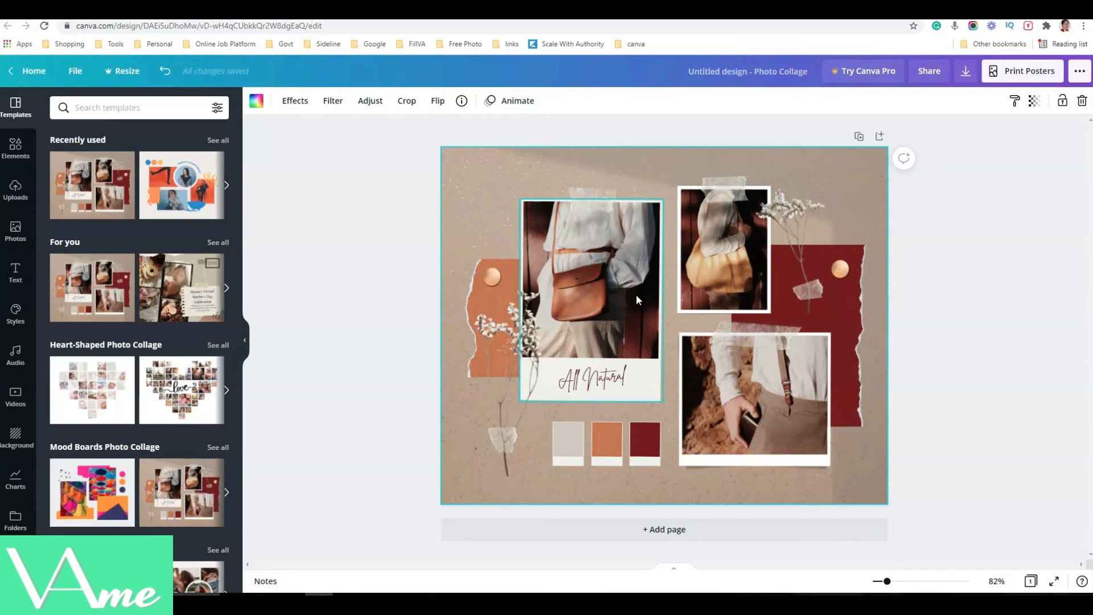
# Step: Try a circle on the collage, move it and view its color options, then try a rectangle, removing both shapes
pyautogui.press('c')
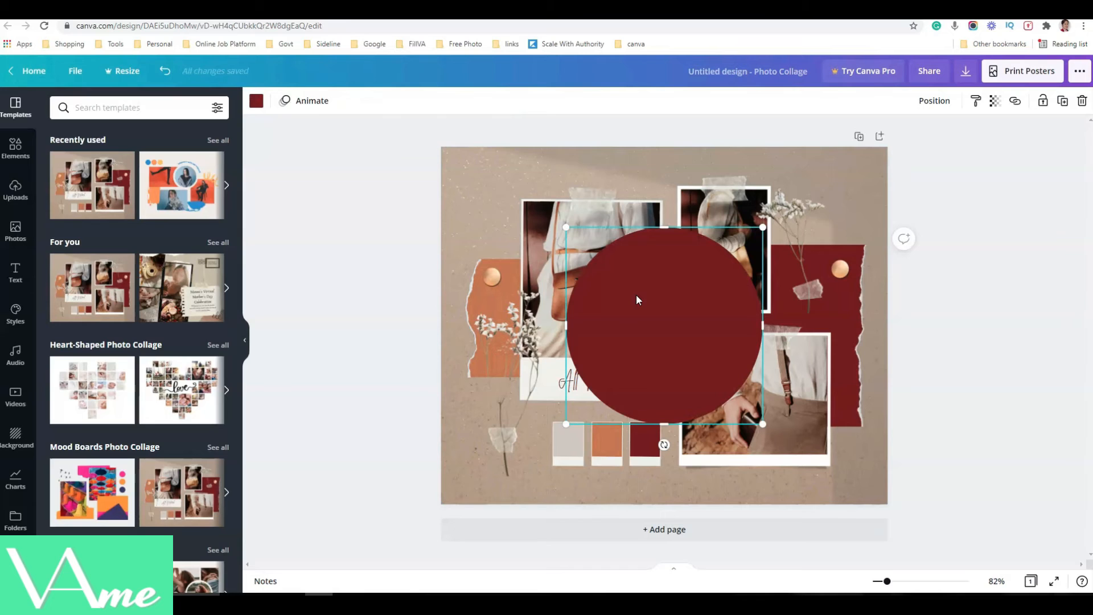
pyautogui.moveTo(636, 306); pyautogui.dragTo(604, 255)
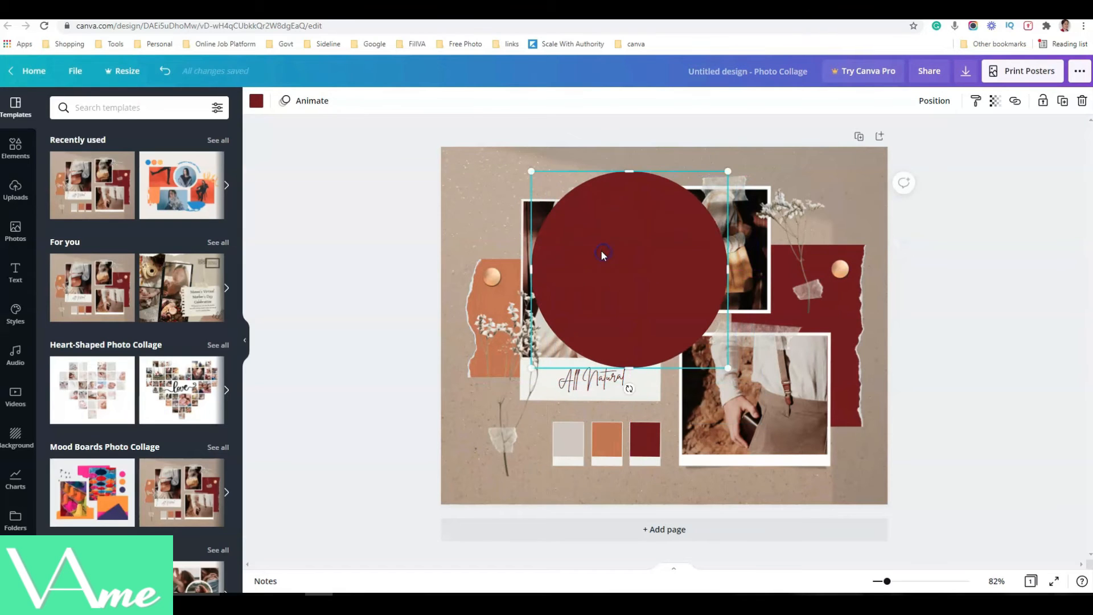
pyautogui.click(257, 101)
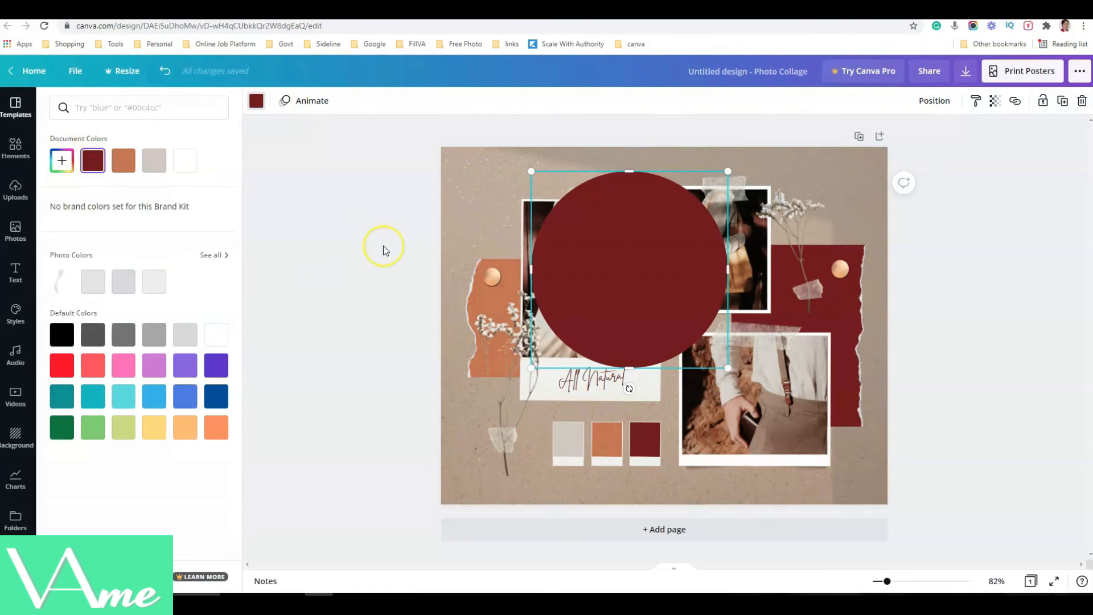
pyautogui.moveTo(601, 256); pyautogui.dragTo(556, 268)
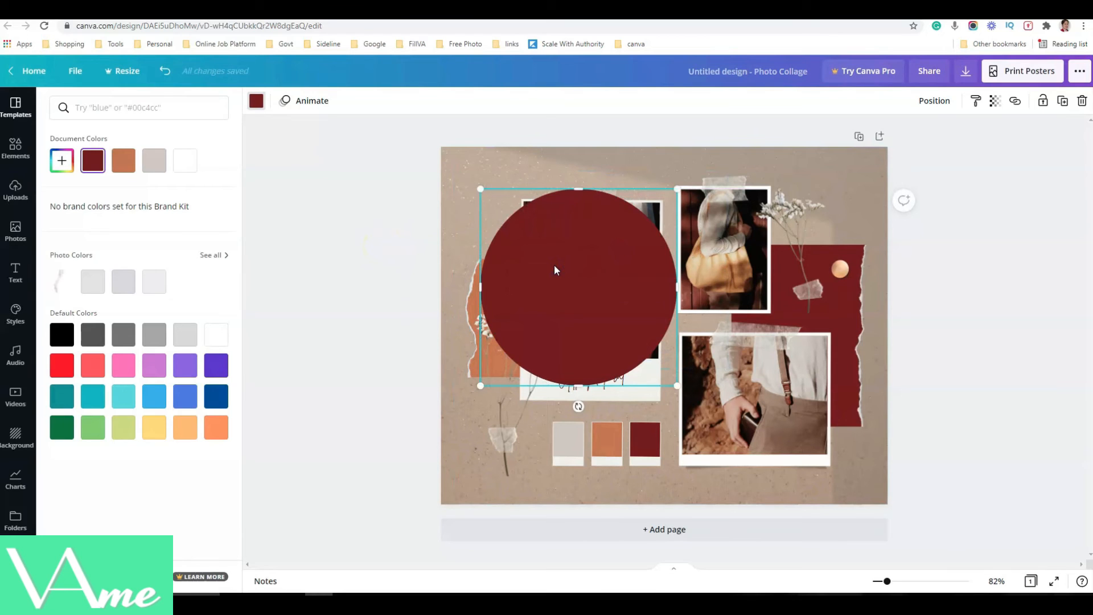
pyautogui.press('Delete')
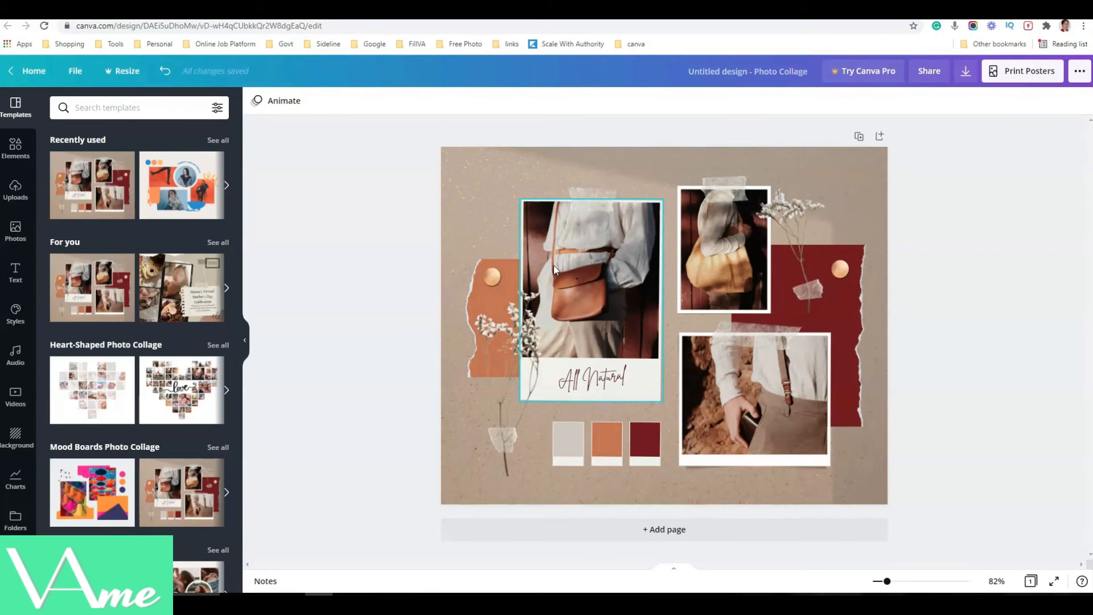
pyautogui.press('r')
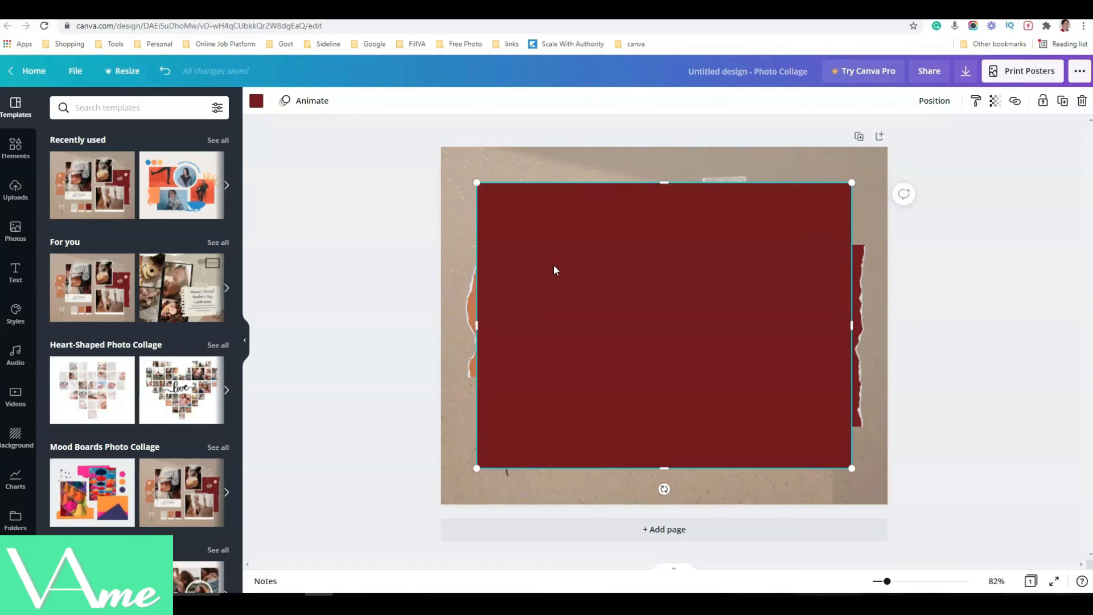
pyautogui.press('Delete')
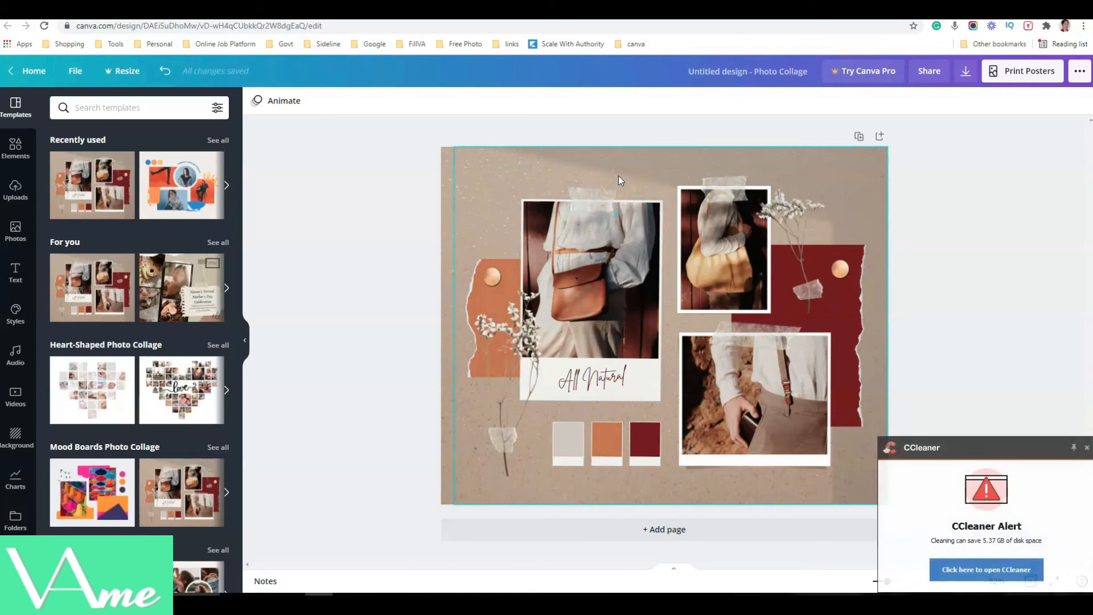
# Step: Try a new text box above the "All Natural" photo and remove its placeholder text
pyautogui.press('t')
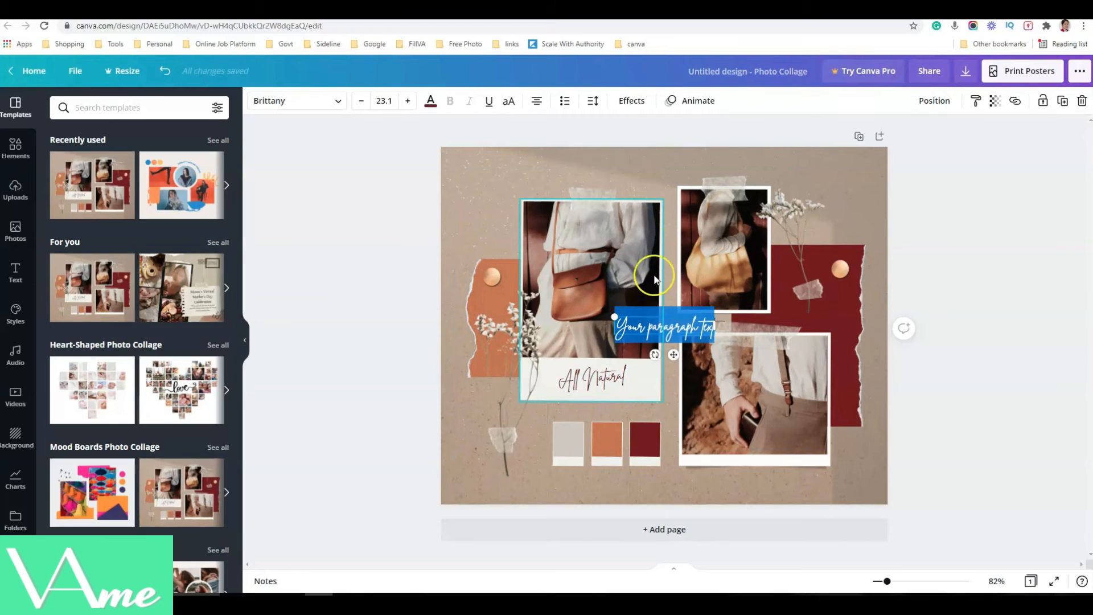
pyautogui.moveTo(673, 355); pyautogui.dragTo(607, 212)
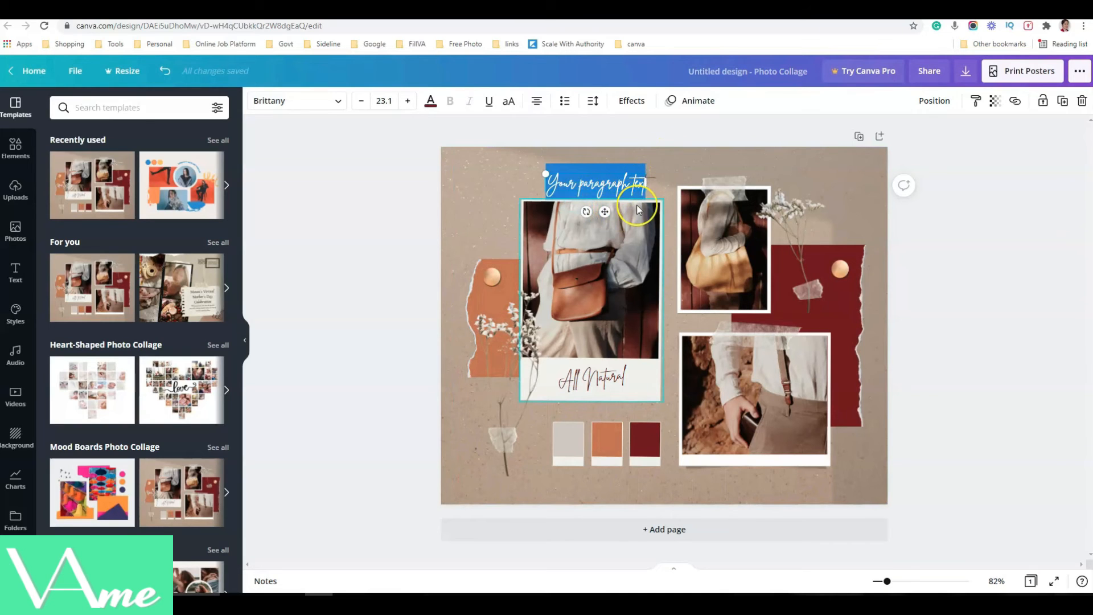
pyautogui.press('BackSpace')
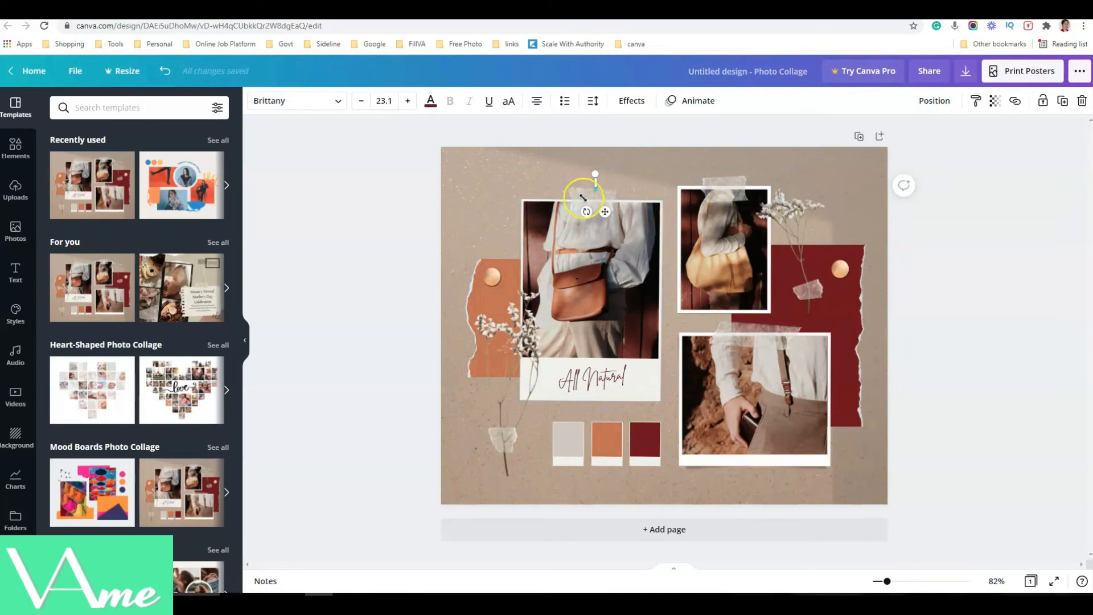
pyautogui.click(491, 189)
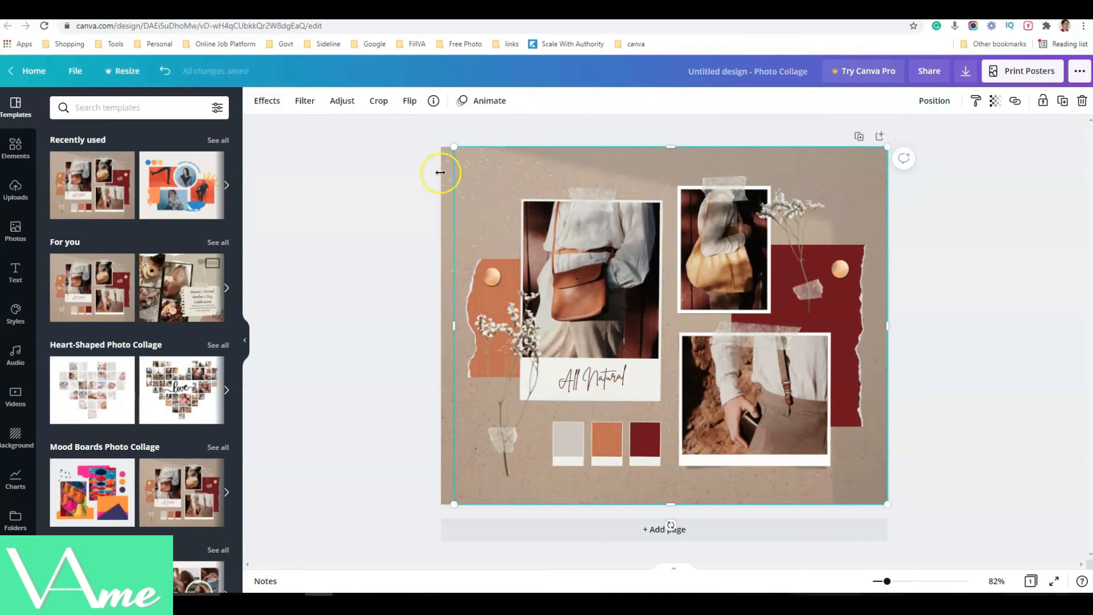
# Step: Review the design's file options and show the rulers around the collage page
pyautogui.click(75, 72)
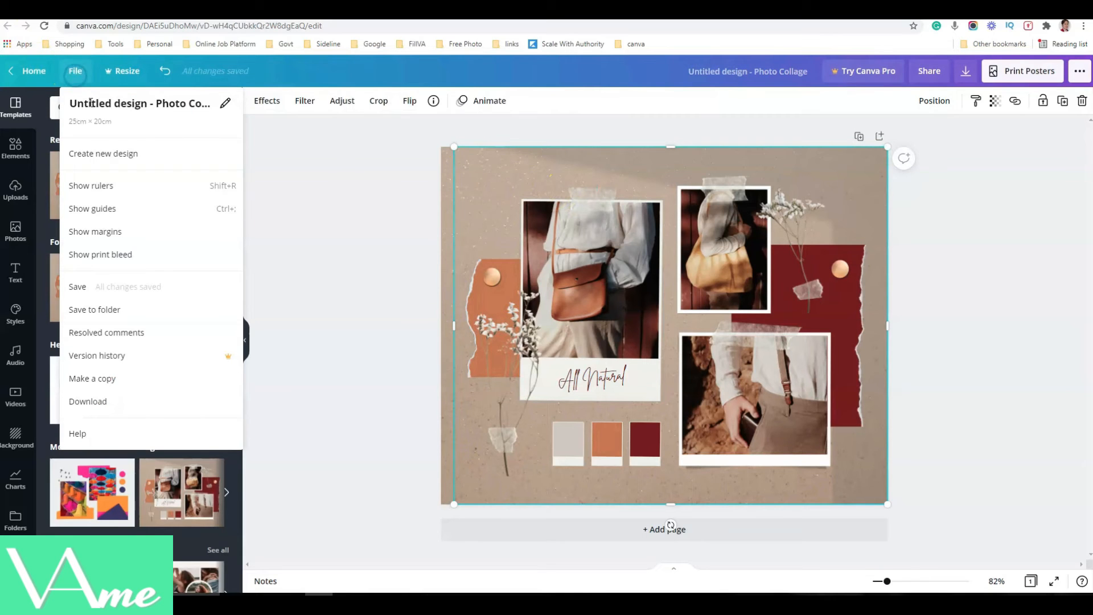
pyautogui.click(302, 172)
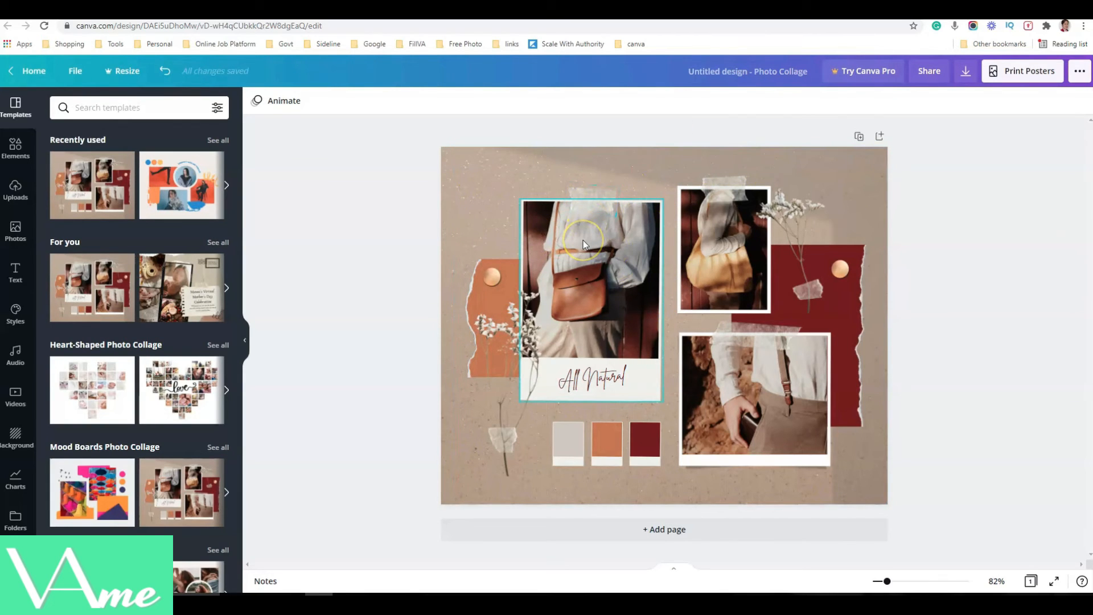
pyautogui.click(75, 71)
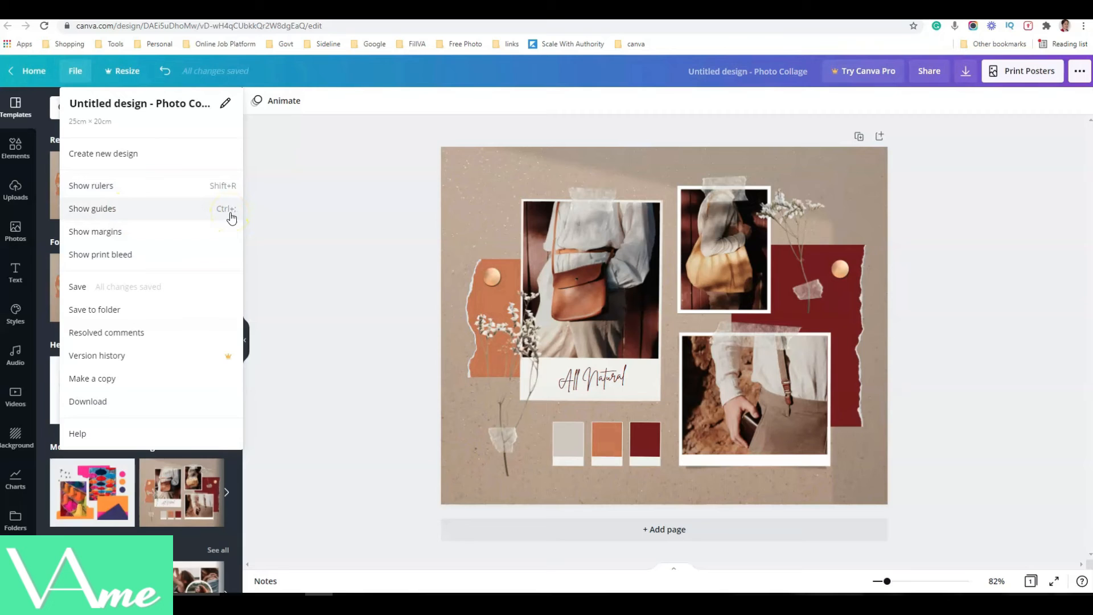
pyautogui.click(162, 184)
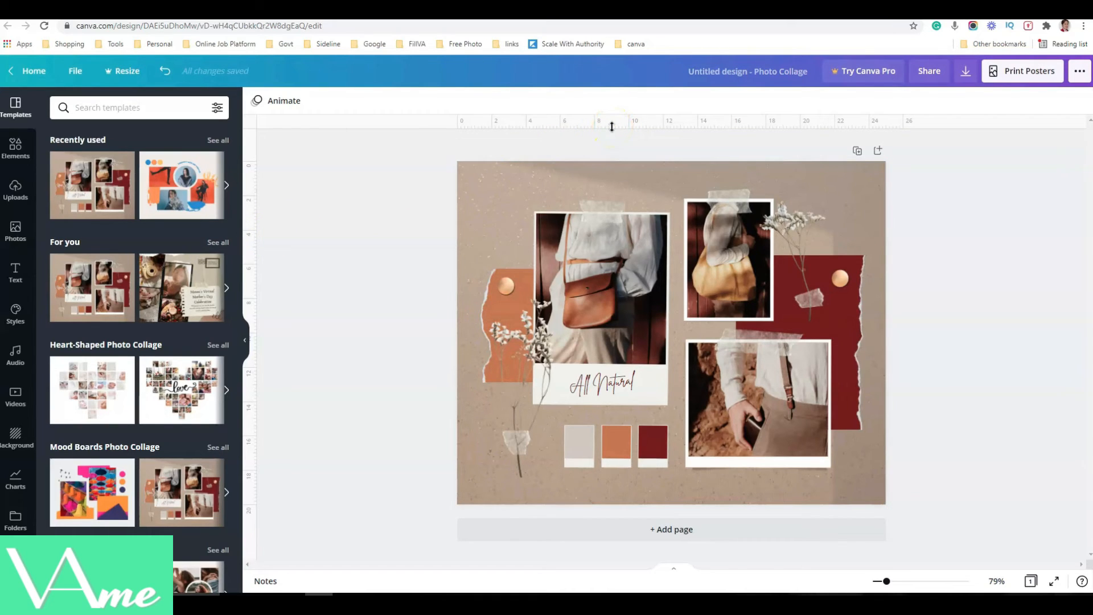
# Step: Add a horizontal guide along the lower photo's upper edge and four vertical guides along the side edges of the two upper photos
pyautogui.moveTo(612, 127); pyautogui.dragTo(593, 340)
pyautogui.moveTo(253, 213); pyautogui.dragTo(534, 242)
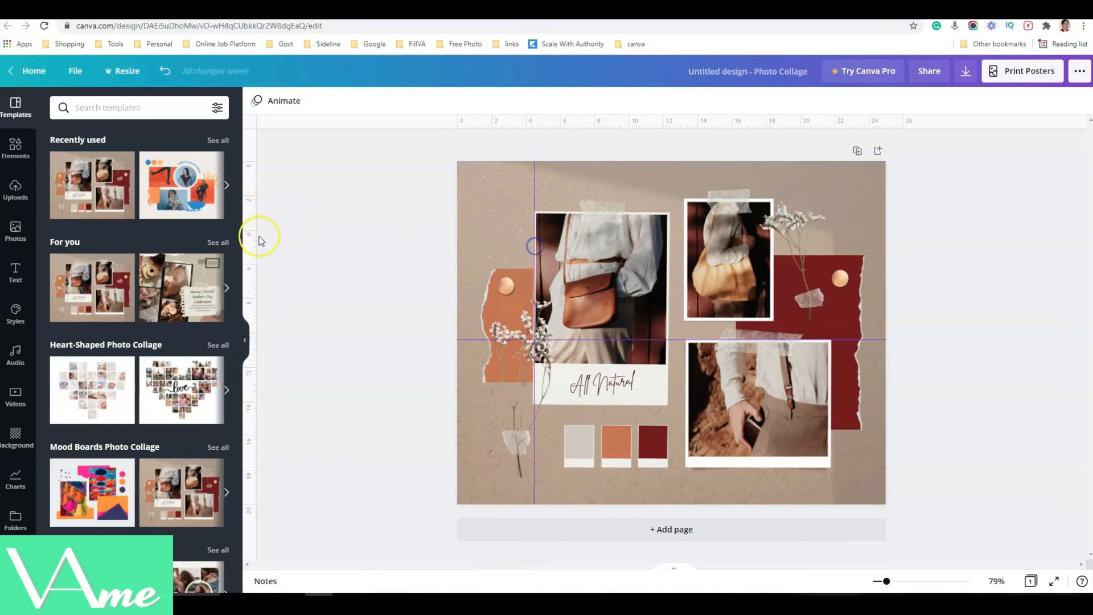
pyautogui.moveTo(254, 227); pyautogui.dragTo(670, 252)
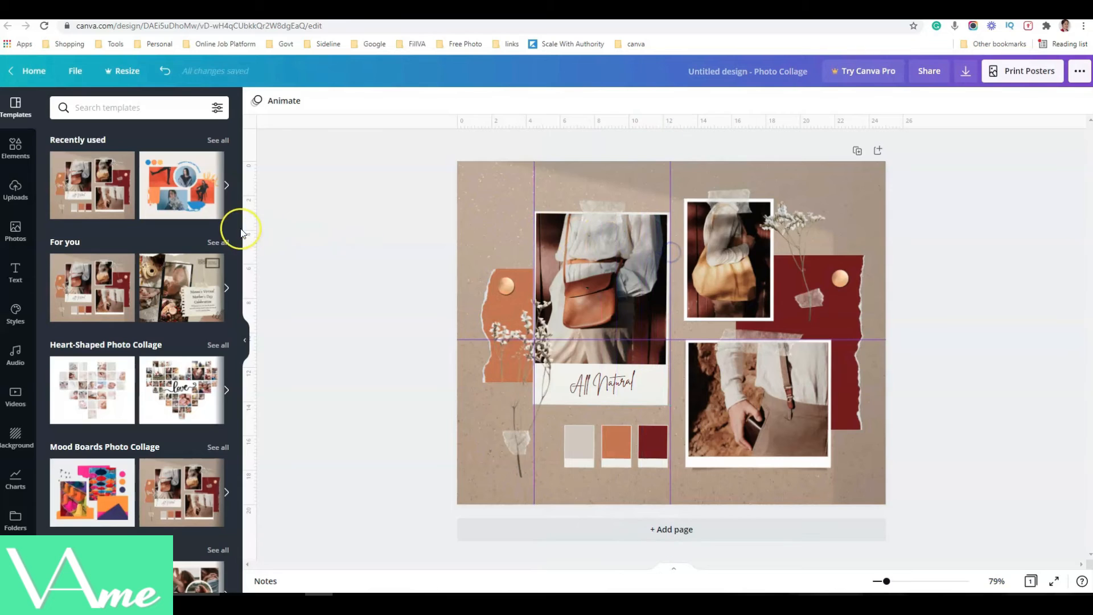
pyautogui.moveTo(256, 228); pyautogui.dragTo(684, 244)
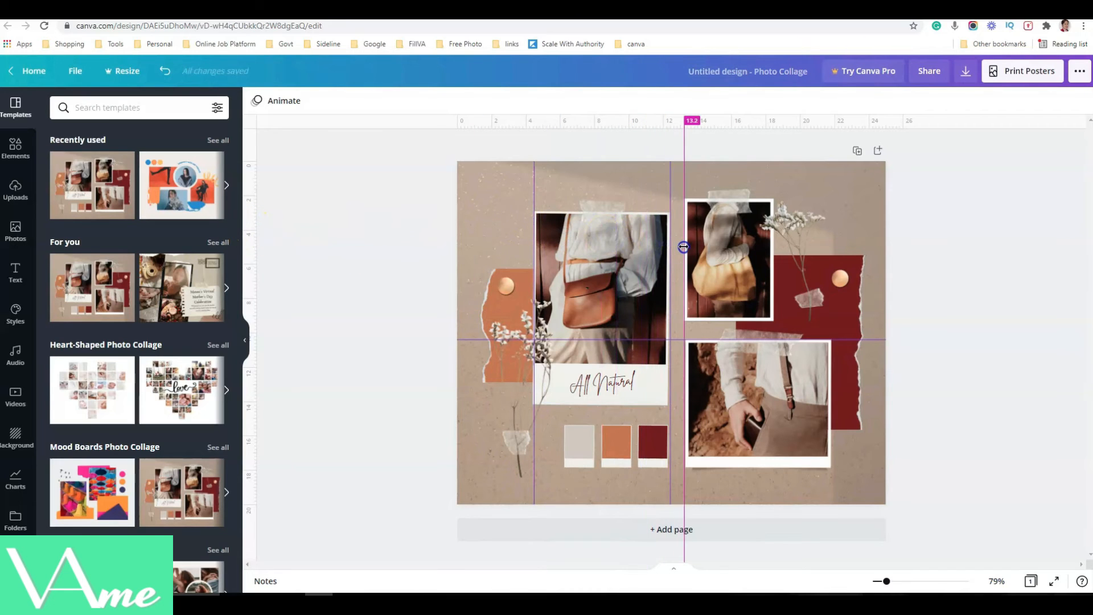
pyautogui.moveTo(256, 240); pyautogui.dragTo(774, 251)
pyautogui.click(507, 228)
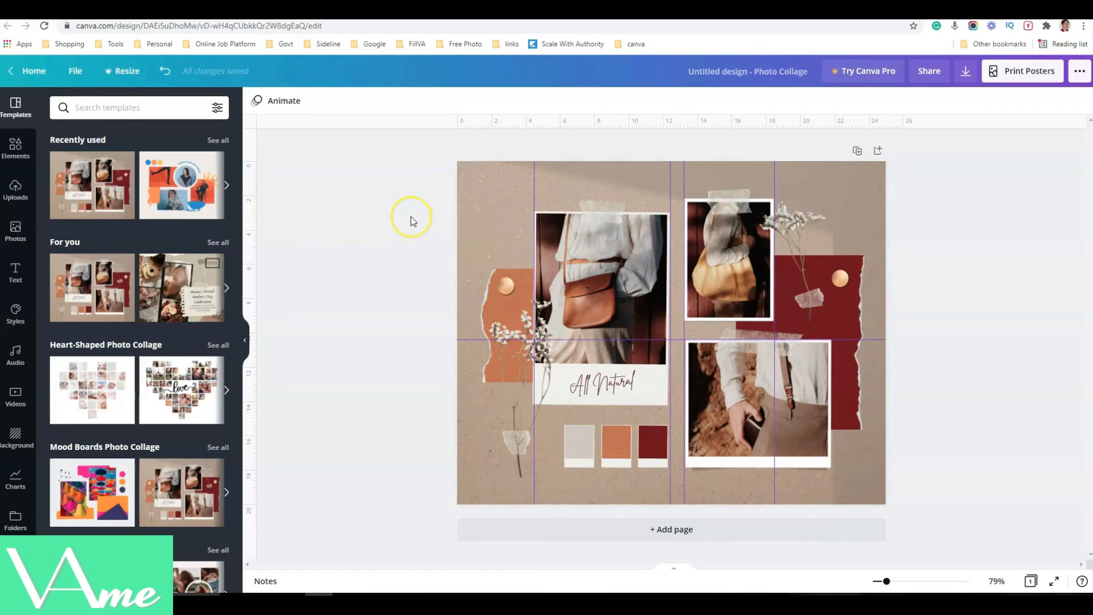
# Step: Hide the rulers and the guides on the collage page
pyautogui.click(72, 73)
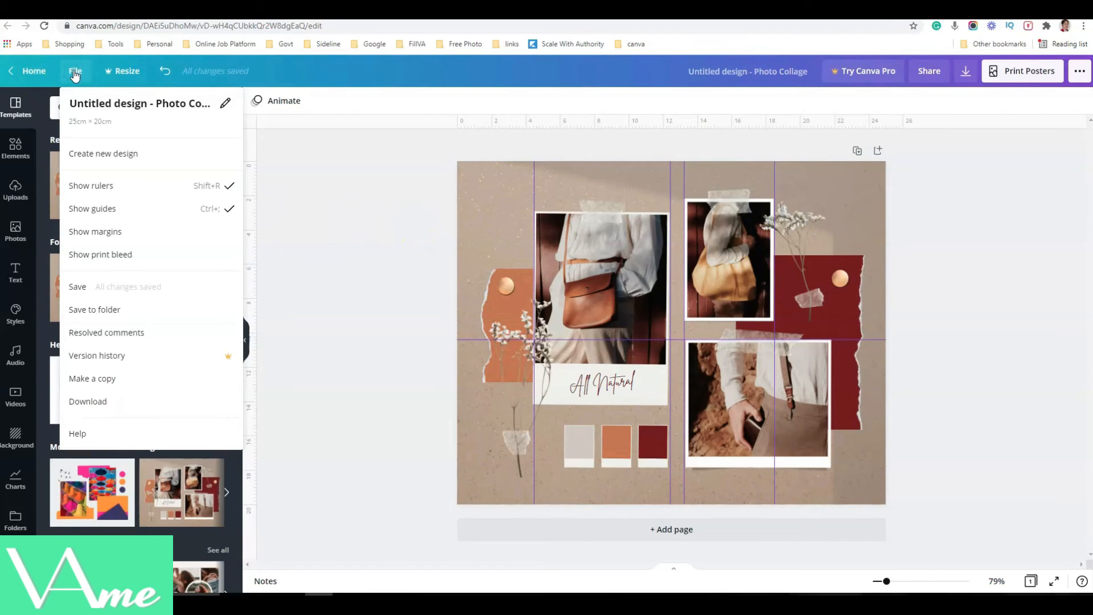
pyautogui.click(117, 189)
pyautogui.click(73, 70)
pyautogui.click(115, 209)
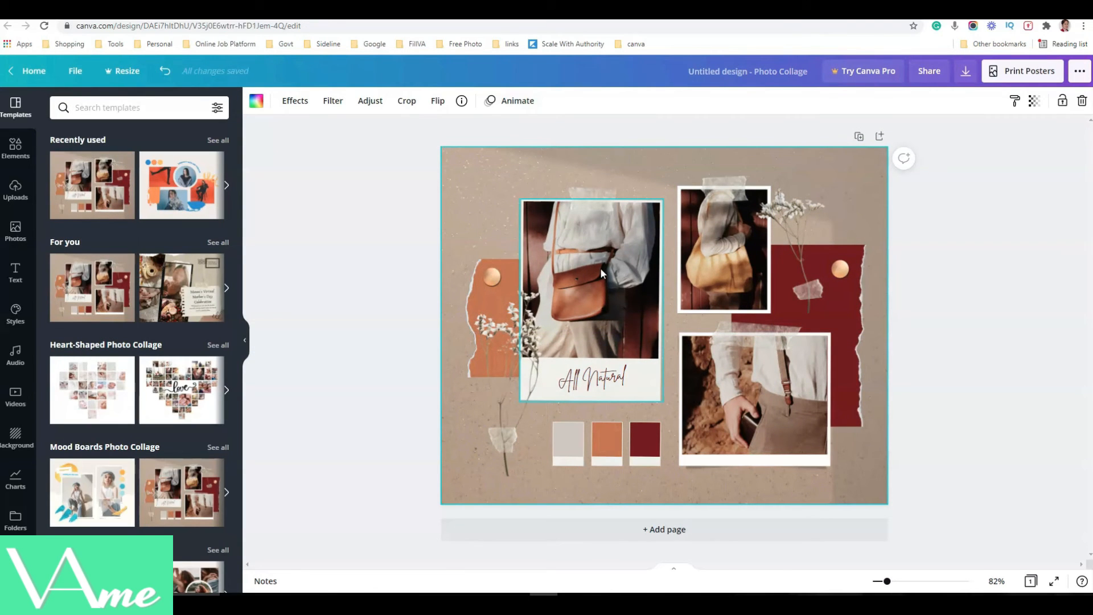
# Step: Move the framed photo of the brown shoulder bag to the center of the page using the alignment lines
pyautogui.moveTo(600, 267); pyautogui.dragTo(673, 297)
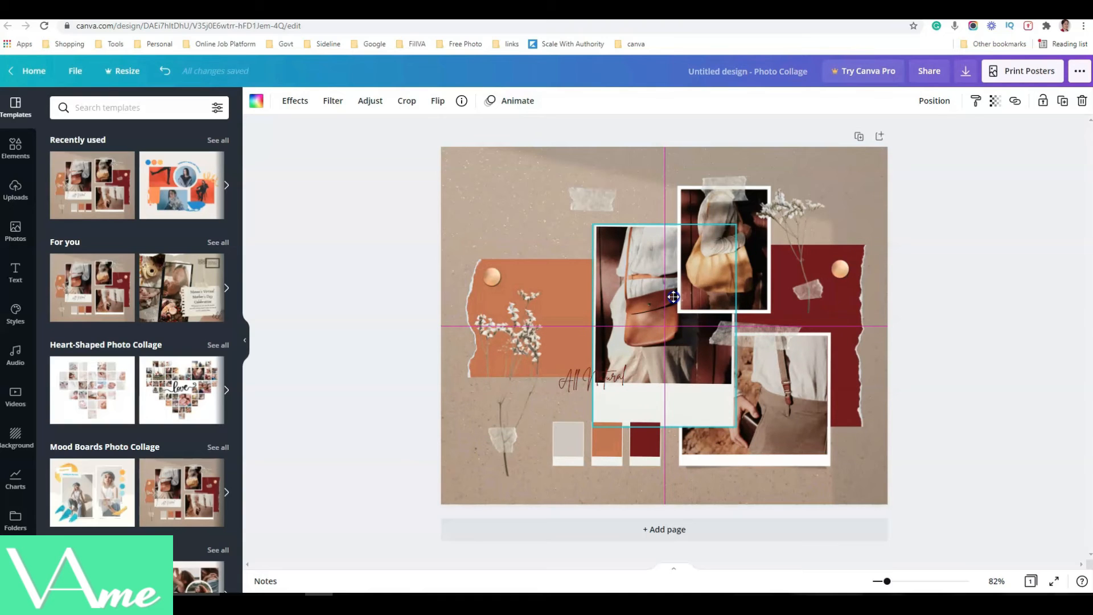
pyautogui.moveTo(673, 296); pyautogui.dragTo(673, 297)
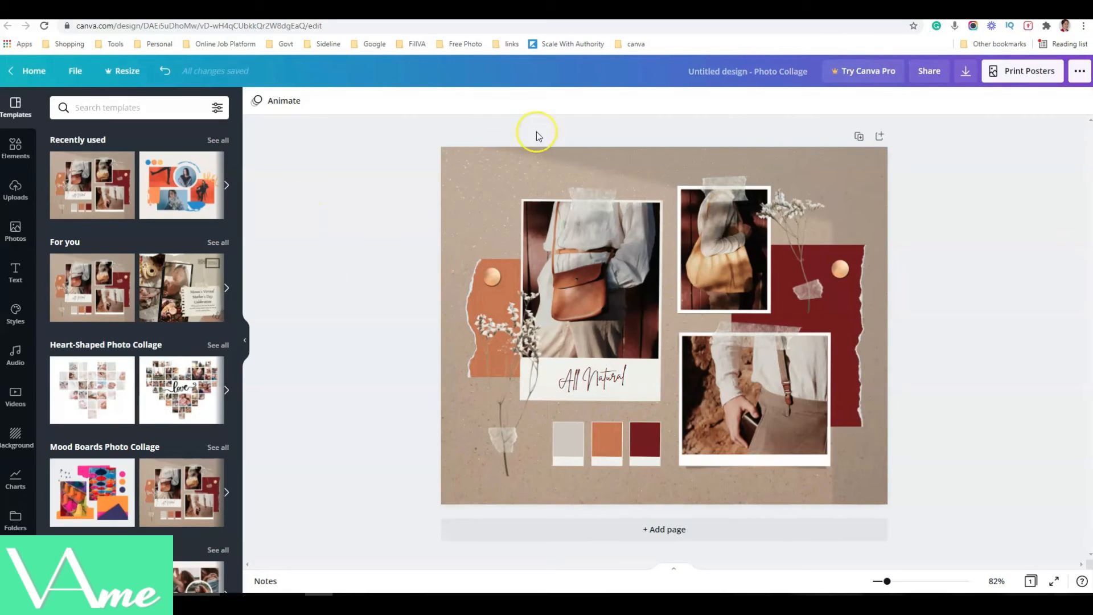
# Step: Open the bookmarked Summer Splash color combination page and shorten its address to go to canva.com/colors/
pyautogui.click(636, 45)
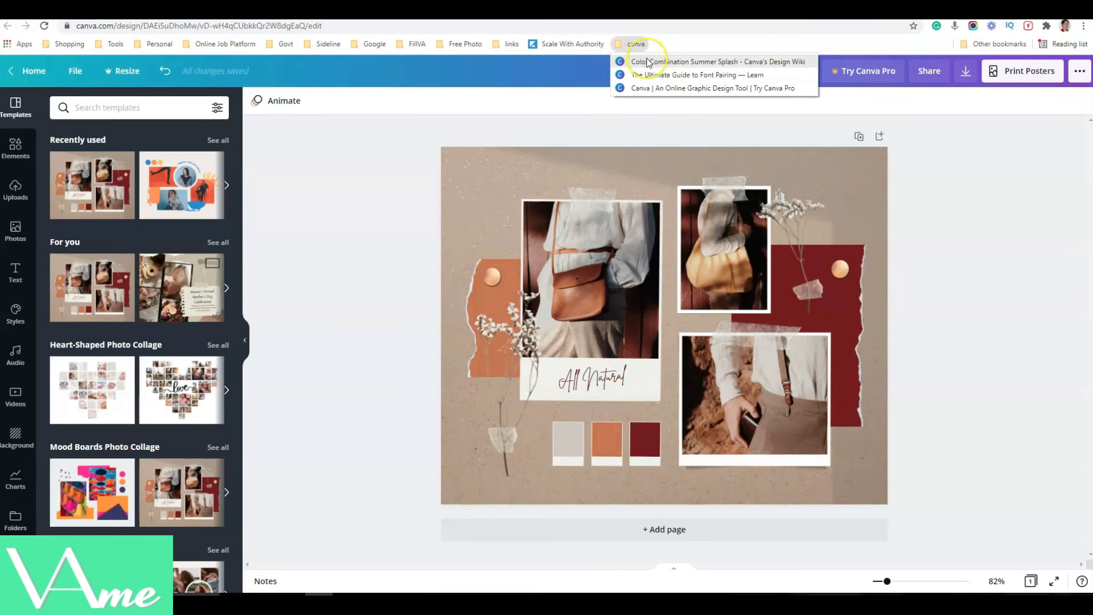
pyautogui.click(646, 62)
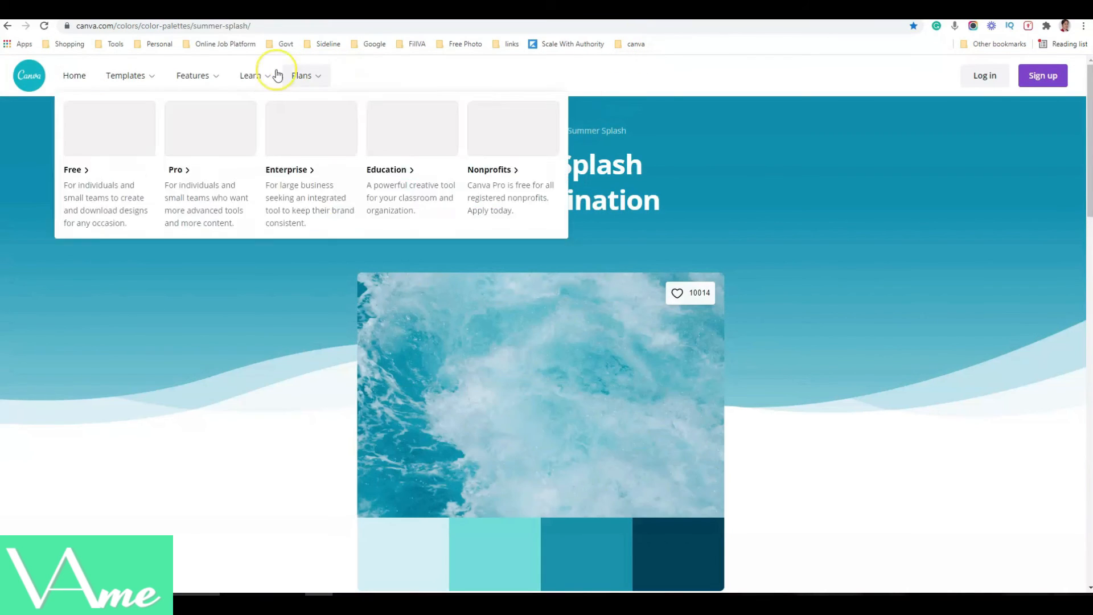
pyautogui.click(234, 26)
pyautogui.click(212, 26)
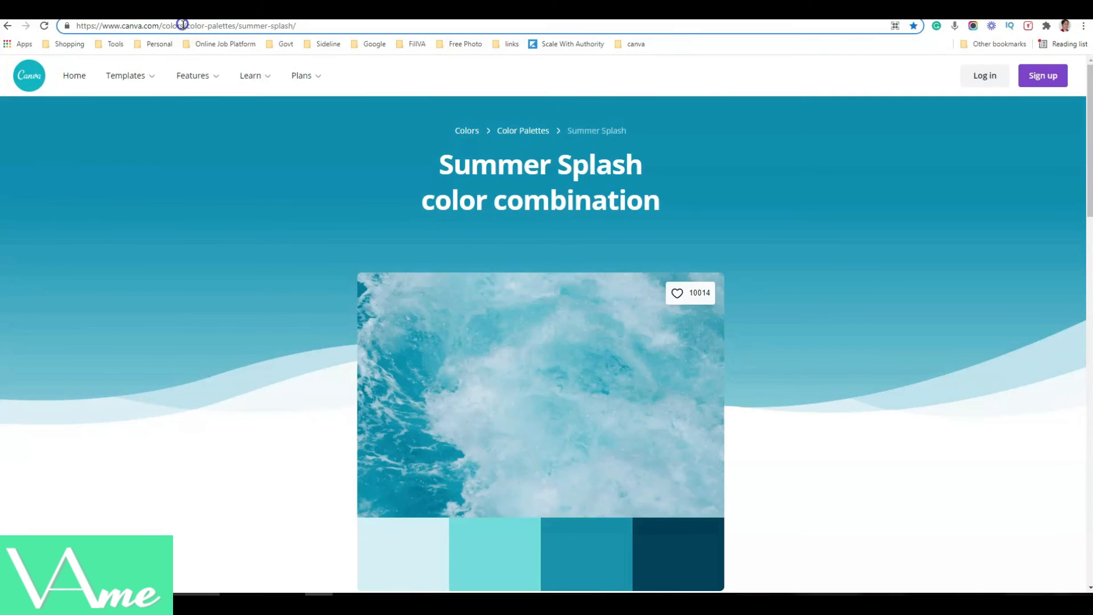
pyautogui.click(186, 25)
pyautogui.hotkey('shift', 'End')
pyautogui.press('BackSpace')
pyautogui.press('Return')
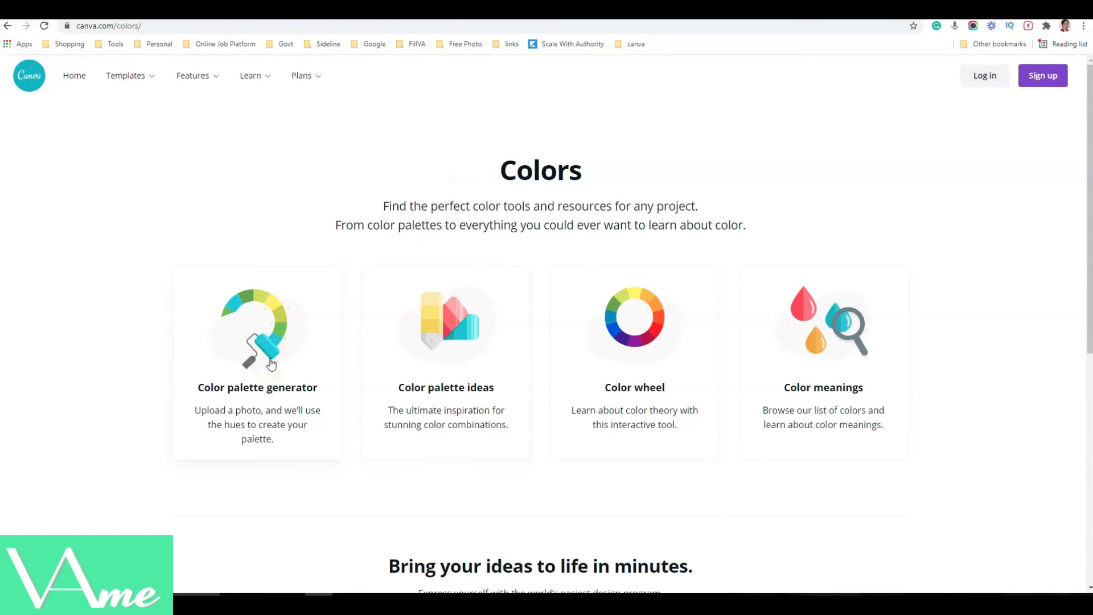
# Step: Look over the color palette ideas, color wheel and color meanings resources, and open the Color palette generator
pyautogui.click(444, 365)
pyautogui.click(653, 333)
pyautogui.click(826, 356)
pyautogui.click(270, 337)
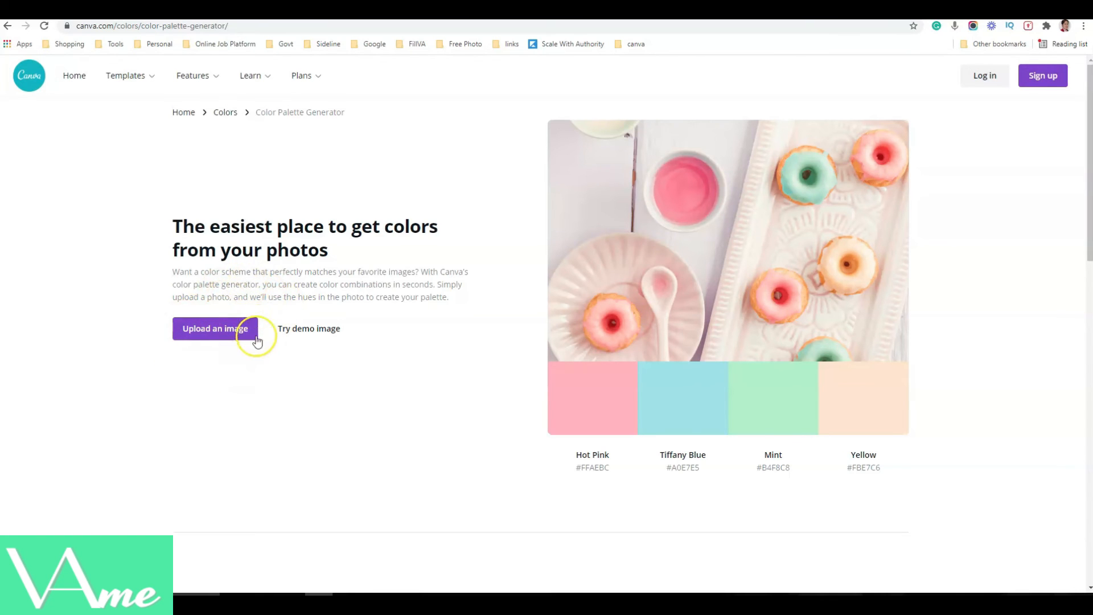
# Step: Generate a color palette from an uploaded image and fill the collage's white circle with its Dodger Blue, #359BFB
pyautogui.click(213, 328)
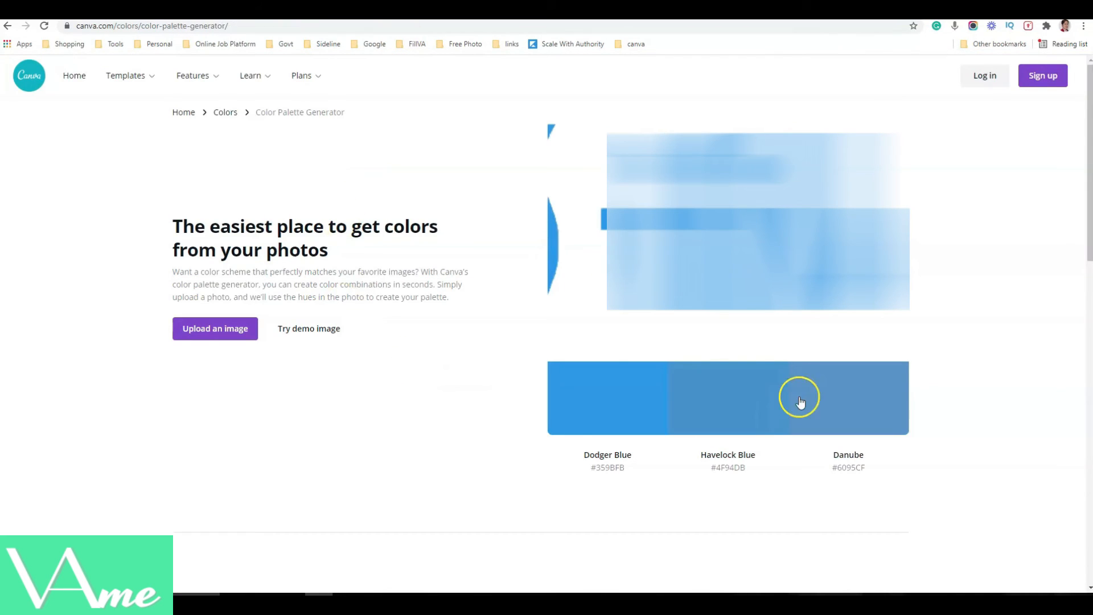
pyautogui.click(608, 396)
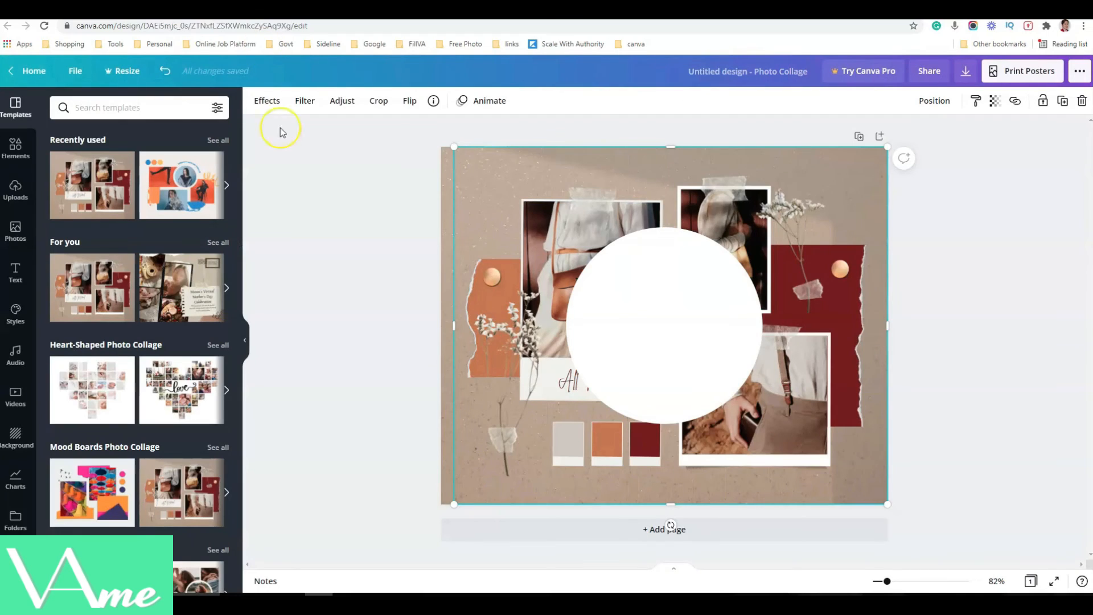
pyautogui.click(637, 285)
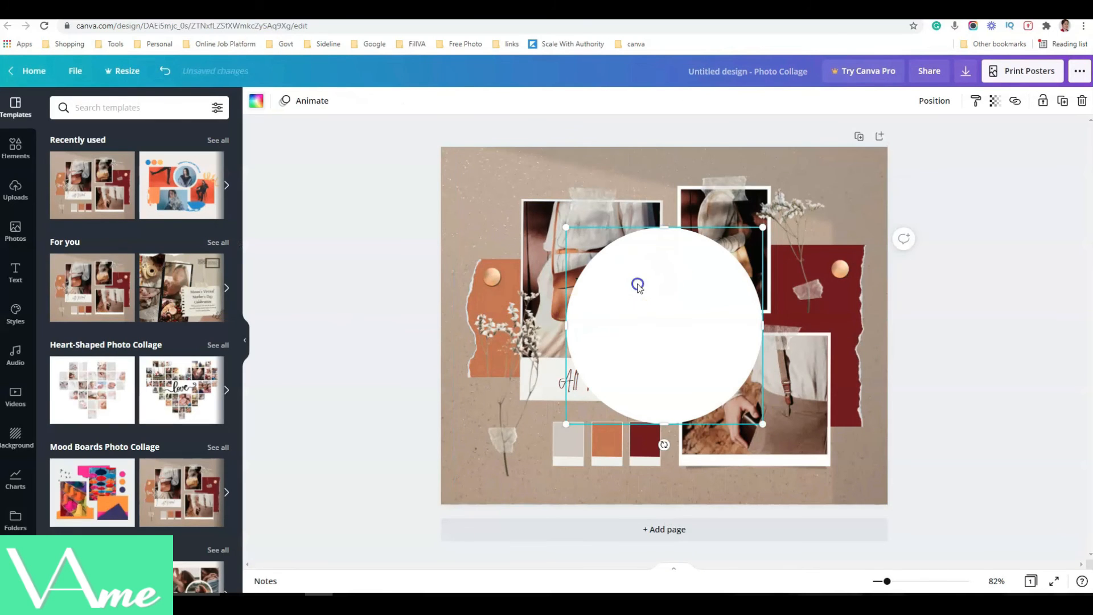
pyautogui.click(258, 104)
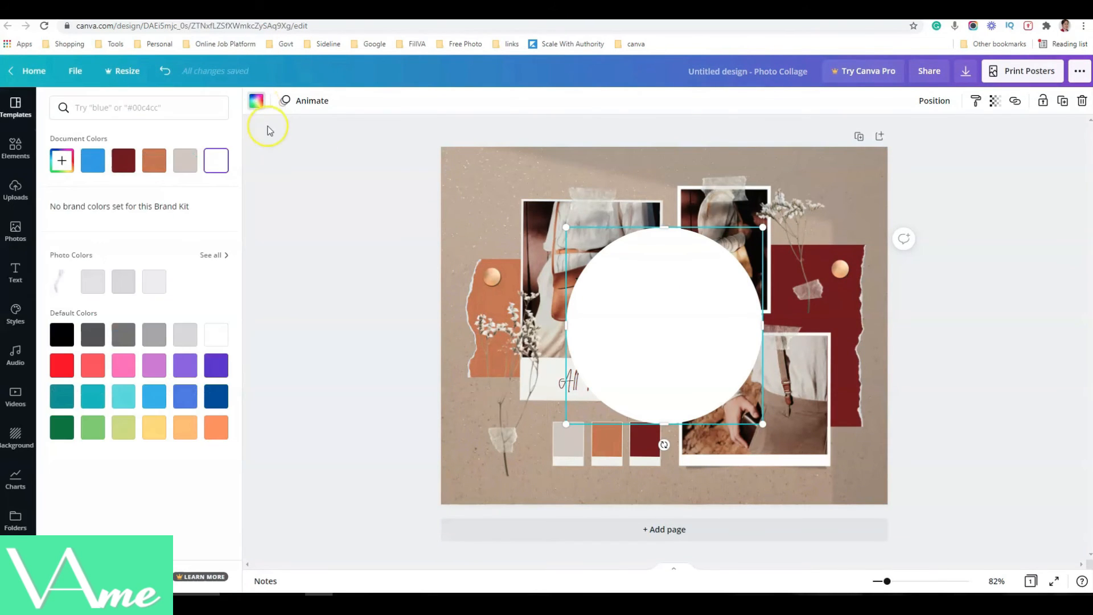
pyautogui.click(144, 107)
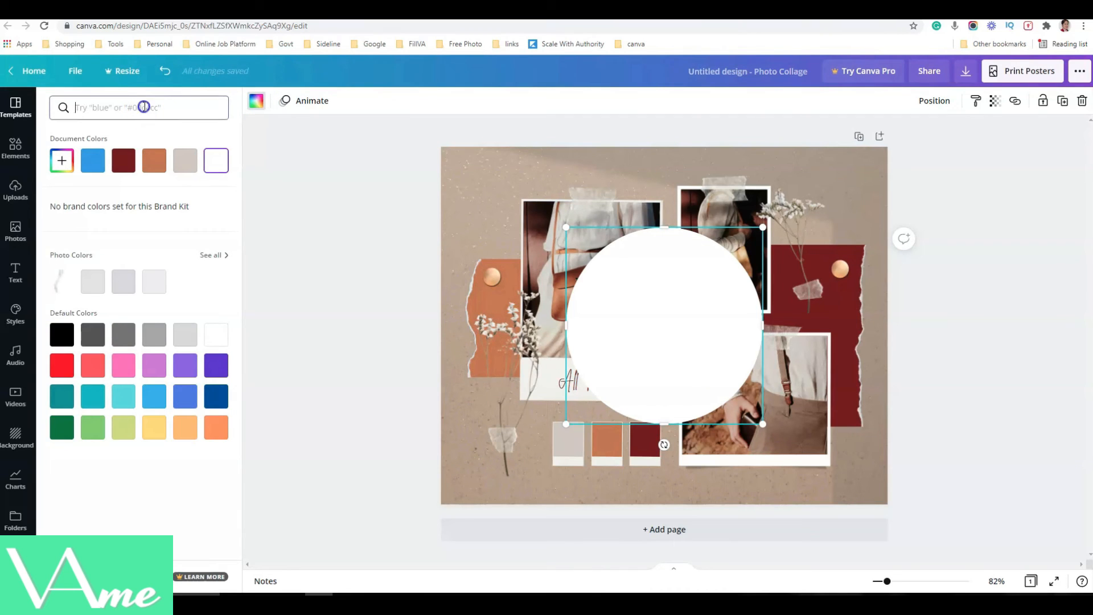
pyautogui.write('#359BFB')
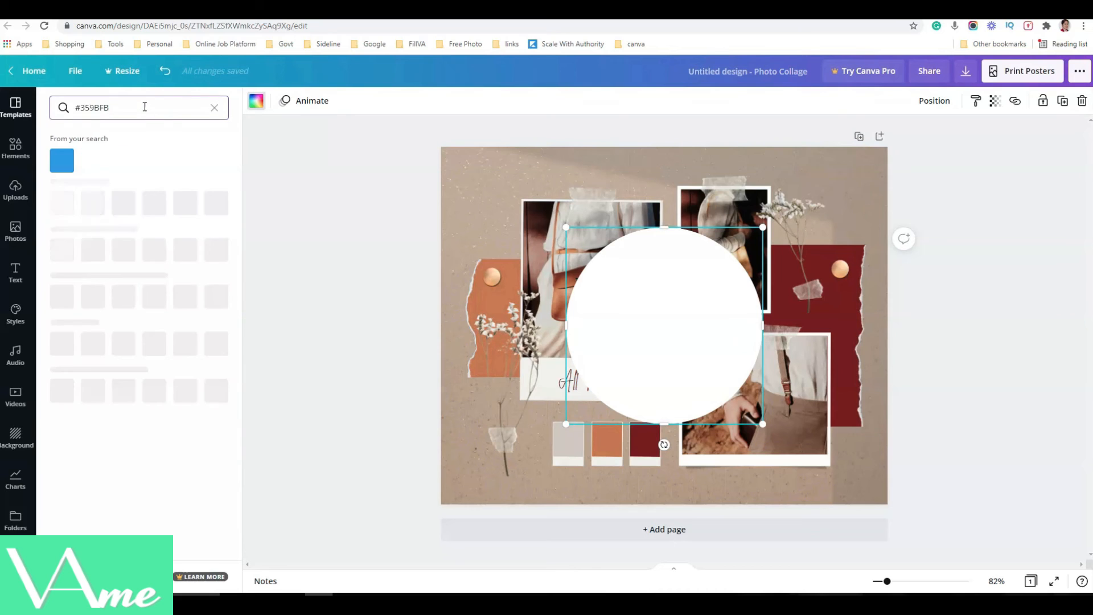
pyautogui.click(62, 160)
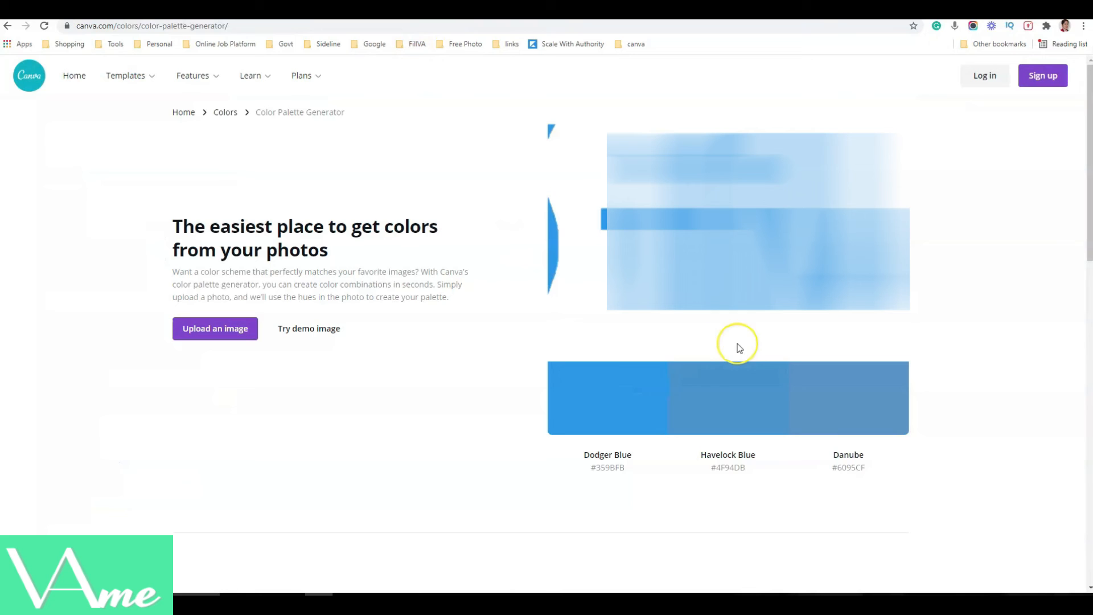
# Step: Copy Havelock Blue from the generated palette and recolor the collage circle with #4F94DB
pyautogui.click(730, 391)
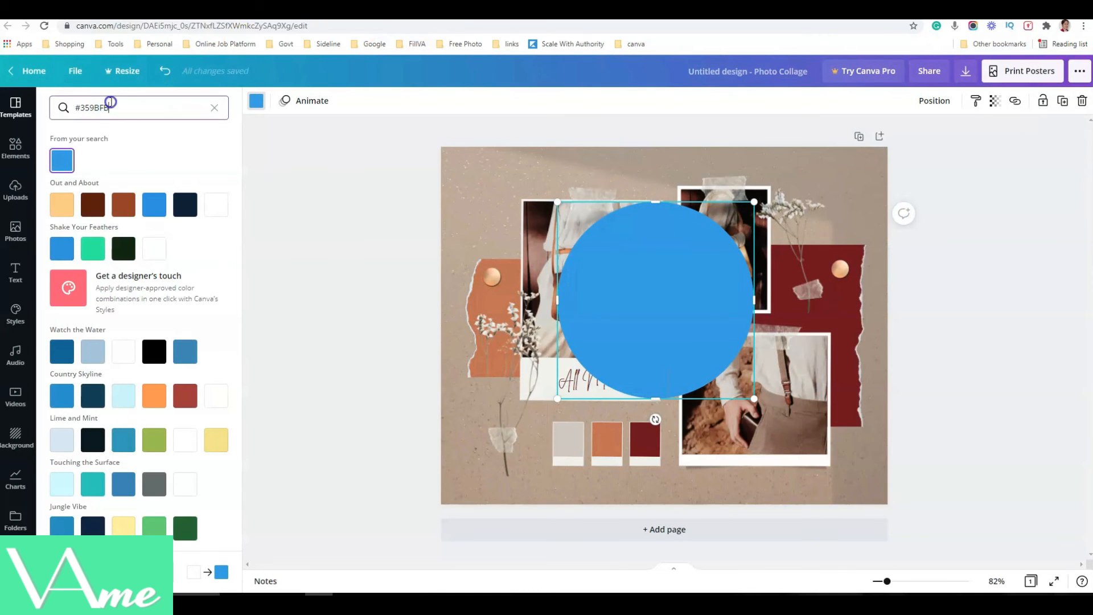
pyautogui.moveTo(110, 106); pyautogui.dragTo(71, 101)
pyautogui.write('#4F94DB')
pyautogui.click(61, 160)
pyautogui.click(657, 259)
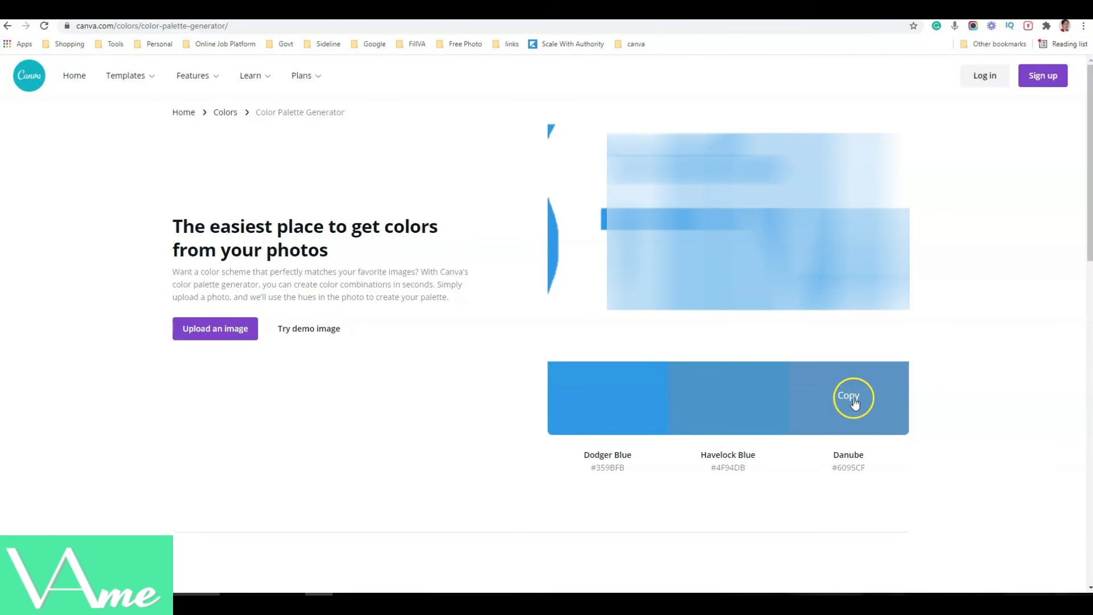
# Step: Copy Danube from the generated palette and recolor the collage circle with #6095CF
pyautogui.click(850, 394)
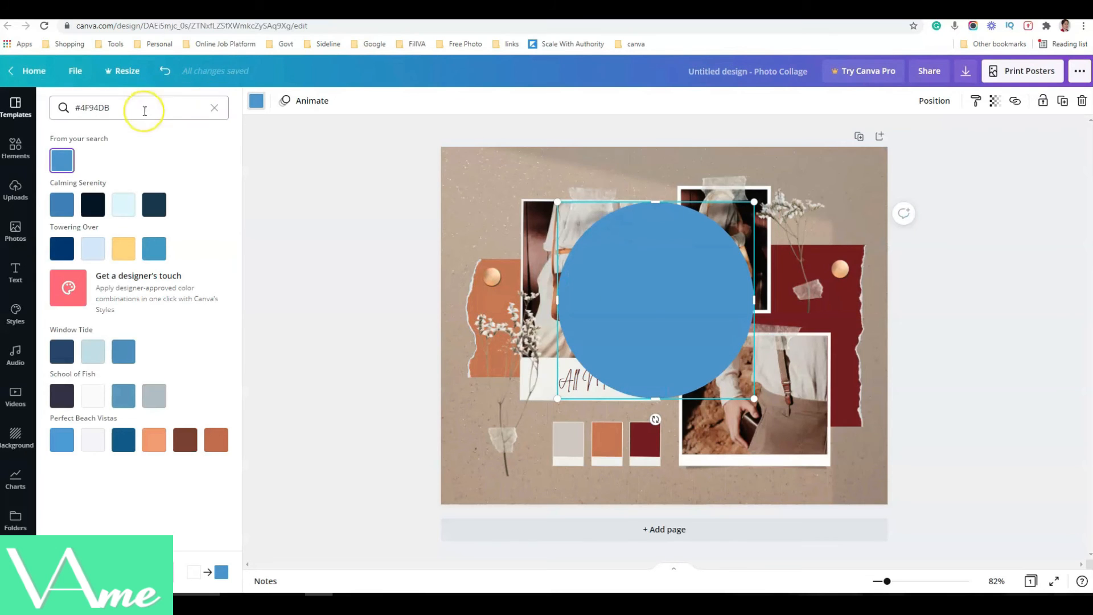
pyautogui.moveTo(144, 110); pyautogui.dragTo(83, 135)
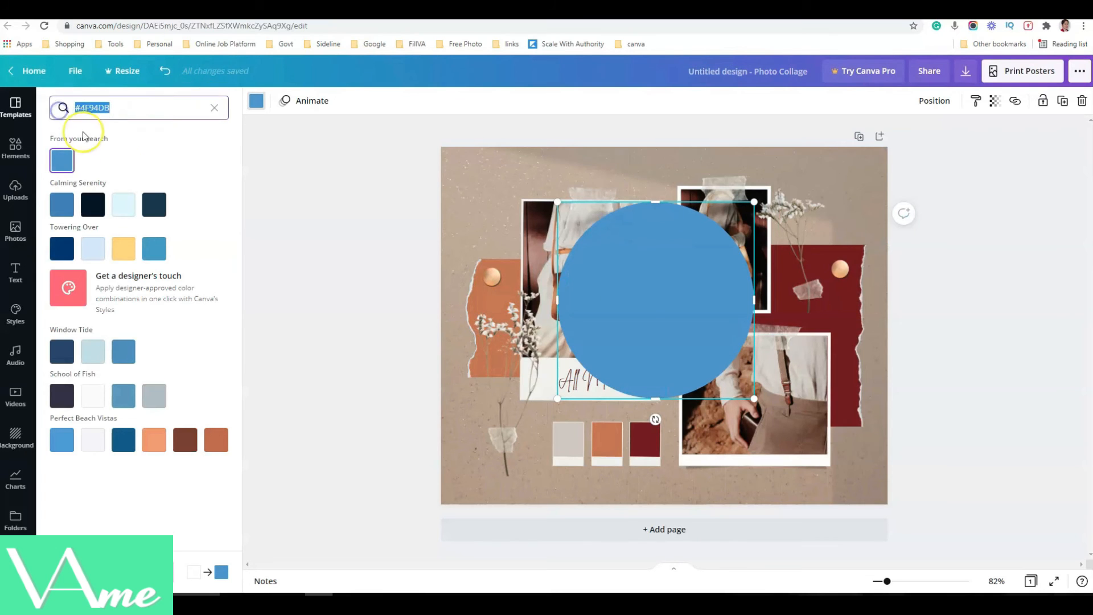
pyautogui.write('#6095CF')
pyautogui.click(61, 160)
pyautogui.moveTo(665, 288); pyautogui.dragTo(589, 288)
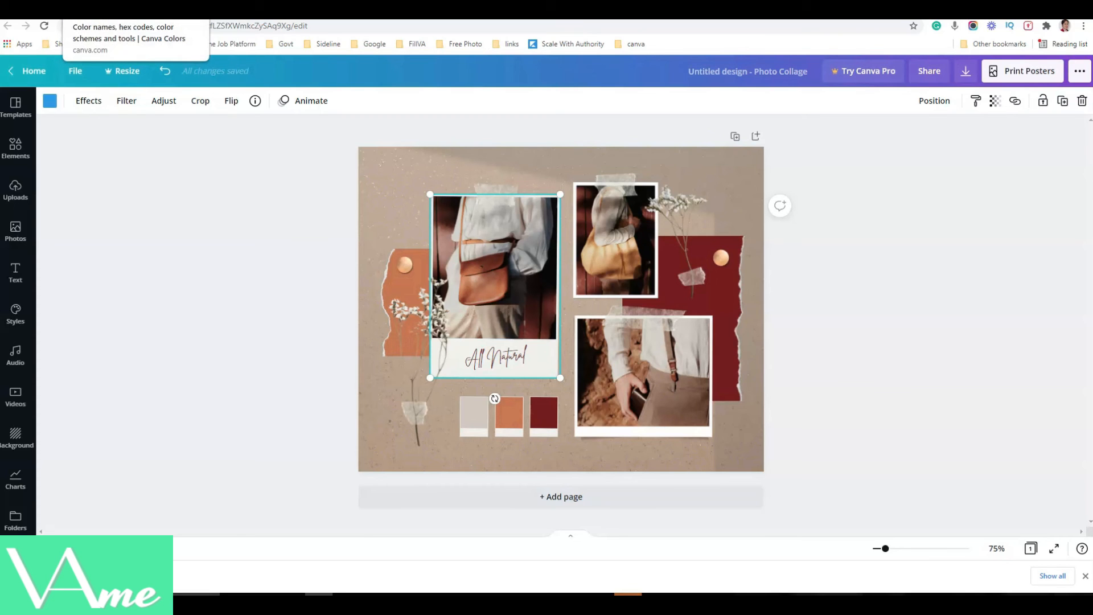
# Step: Open the color palette ideas from Canva's Colors page and search them for "orange"
pyautogui.click(103, 10)
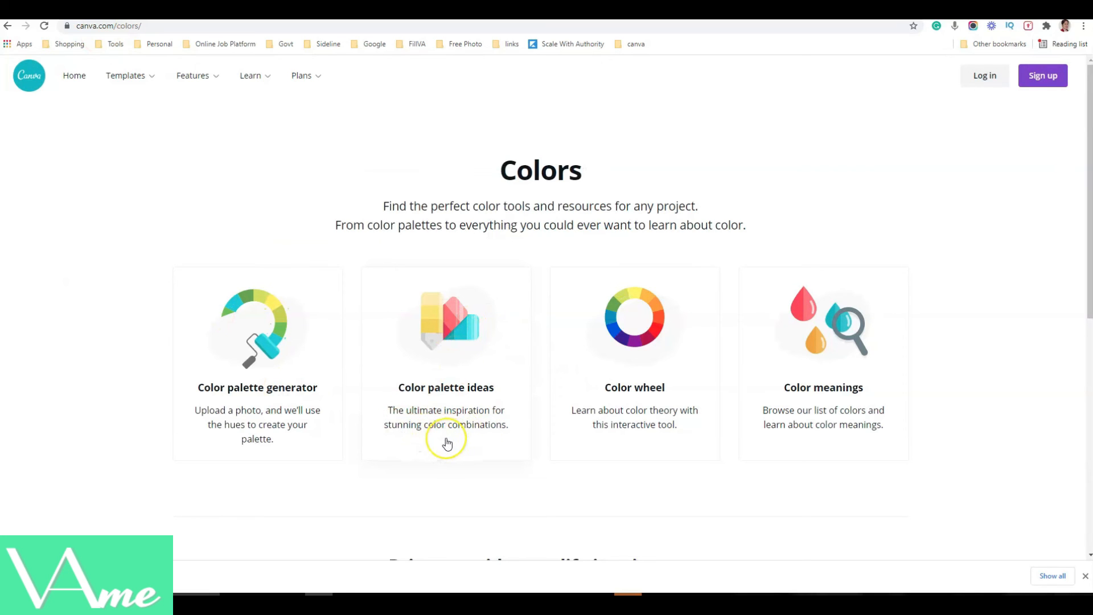
pyautogui.click(453, 332)
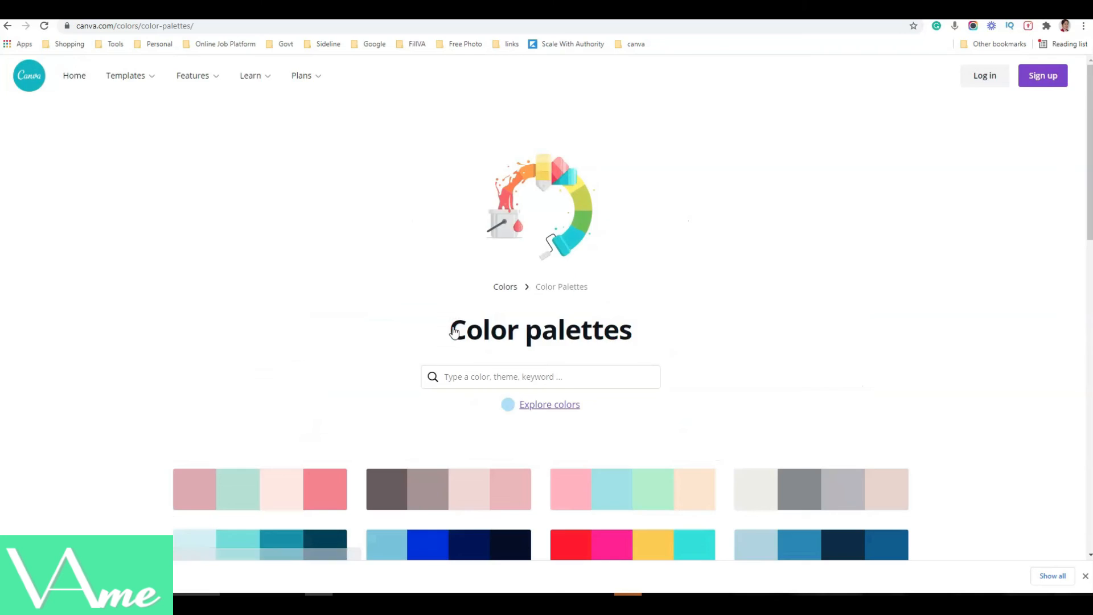
pyautogui.scroll(-6, 454, 331)
pyautogui.scroll(4, 453, 331)
pyautogui.click(509, 256)
pyautogui.write('orange')
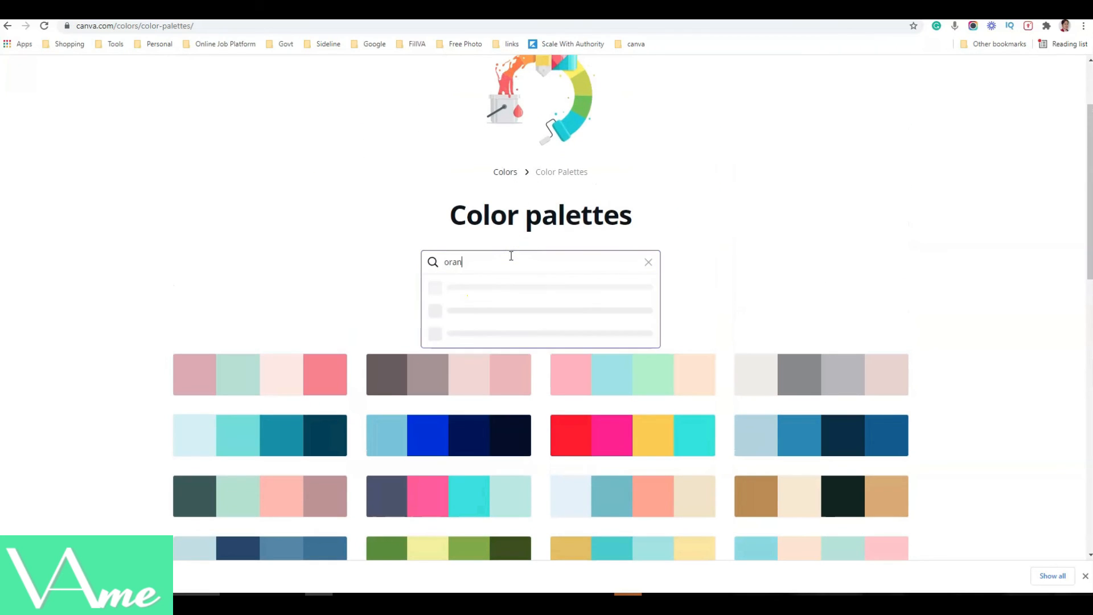
pyautogui.press('Return')
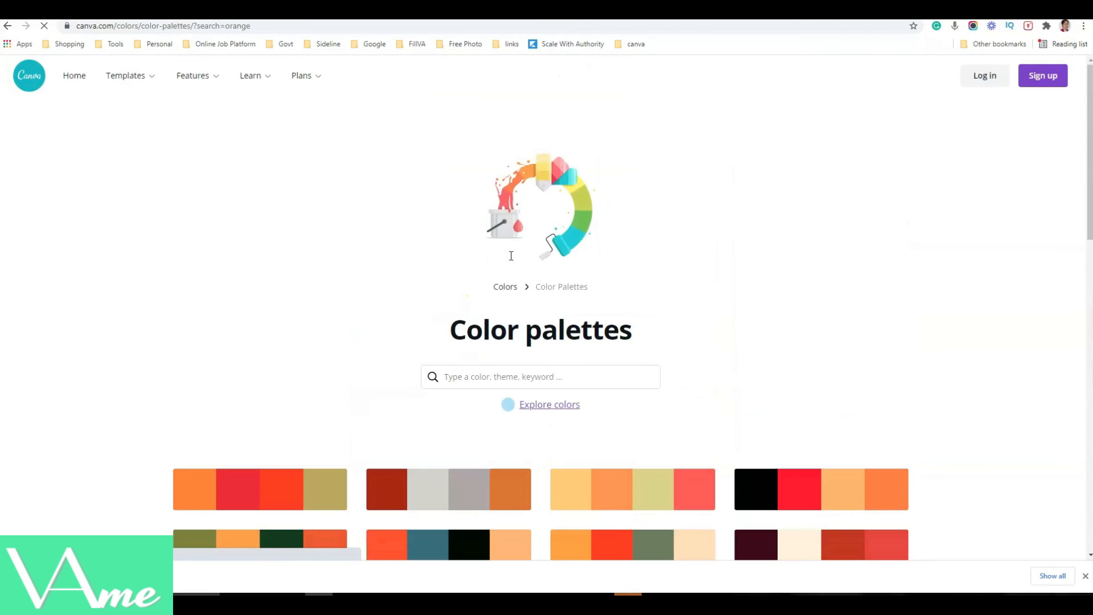
# Step: Browse the orange palettes and open the Benches in Fall color combination to view its hex codes
pyautogui.scroll(-3, 510, 253)
pyautogui.click(986, 169)
pyautogui.moveTo(1084, 139); pyautogui.dragTo(1086, 355)
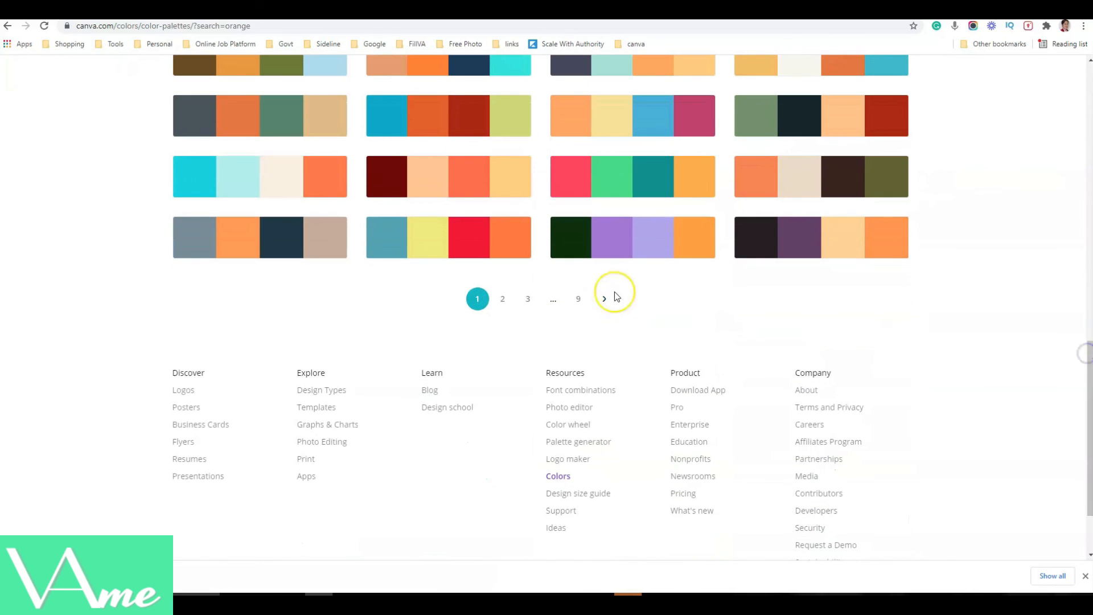
pyautogui.scroll(6, 582, 308)
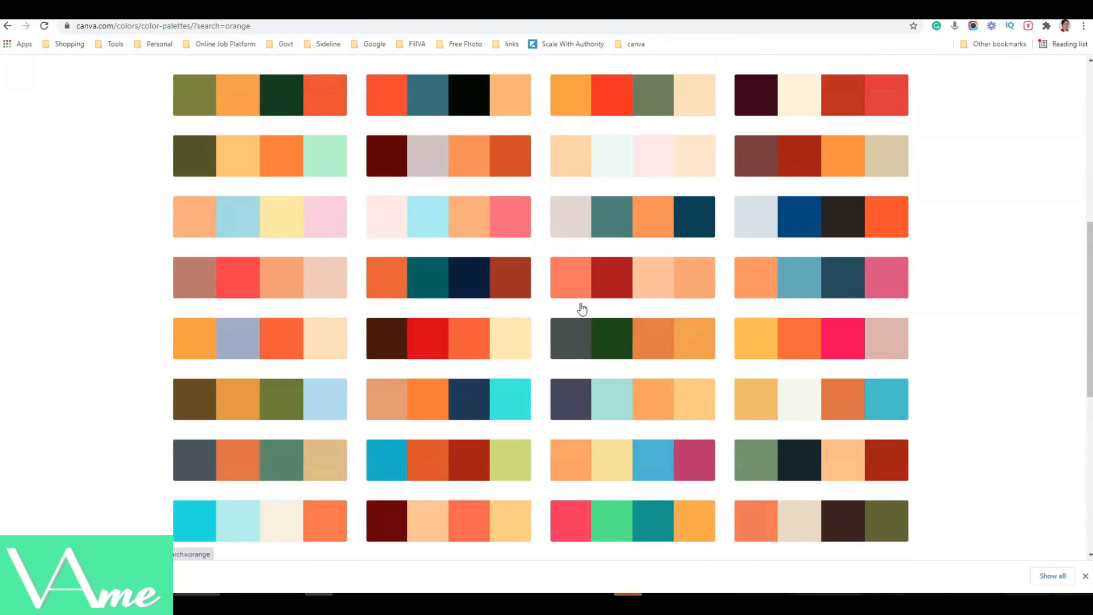
pyautogui.click(475, 330)
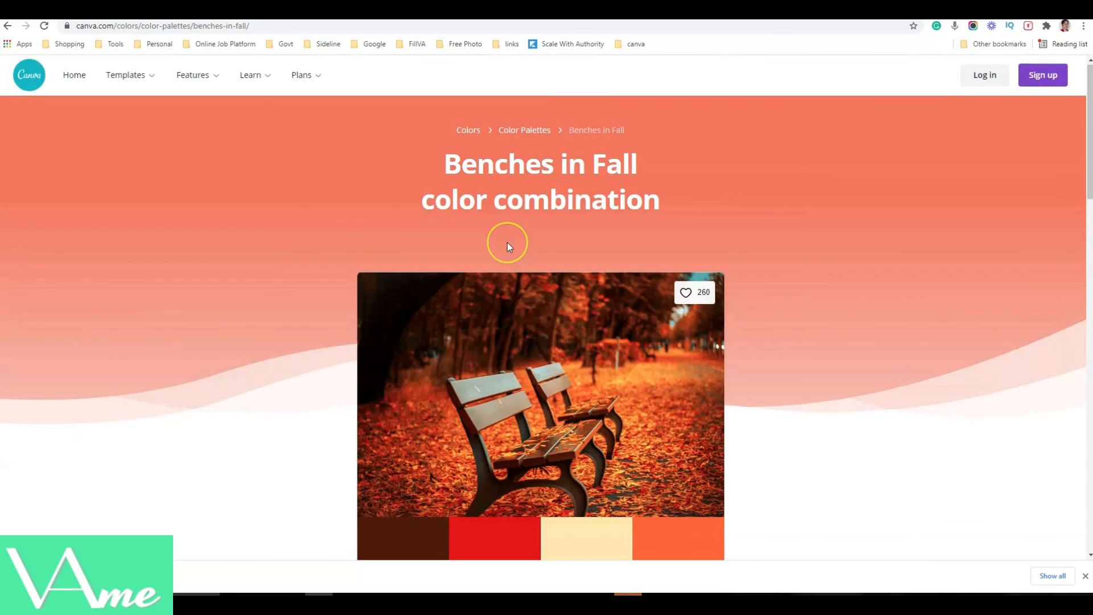
pyautogui.scroll(-4, 507, 242)
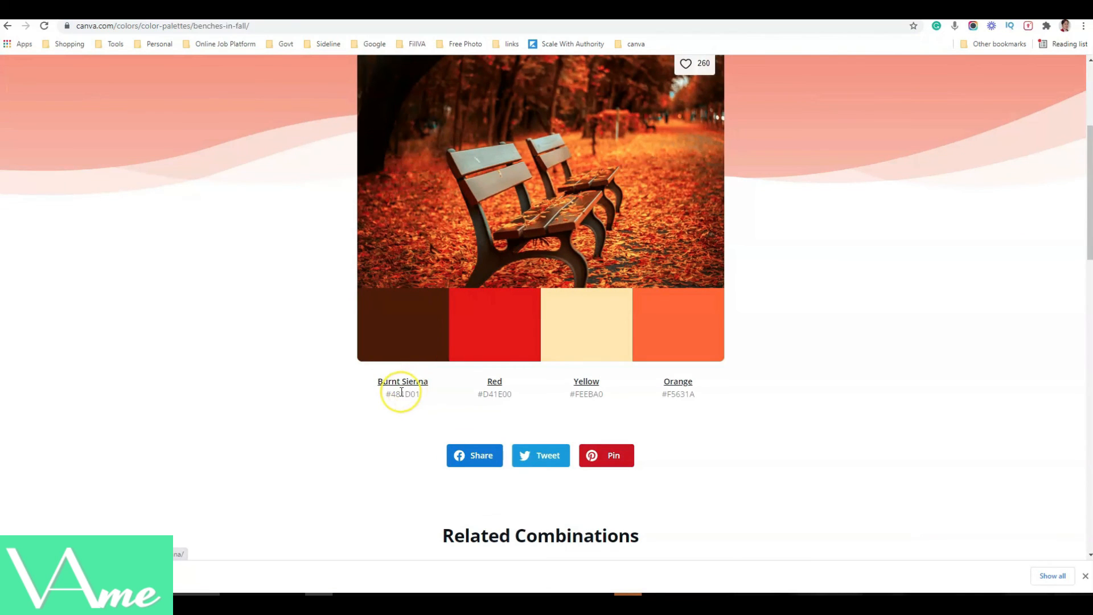
# Step: Try copying the Red and Orange swatches, and finish by copying the Burnt Sienna code from the Benches in Fall palette
pyautogui.click(493, 329)
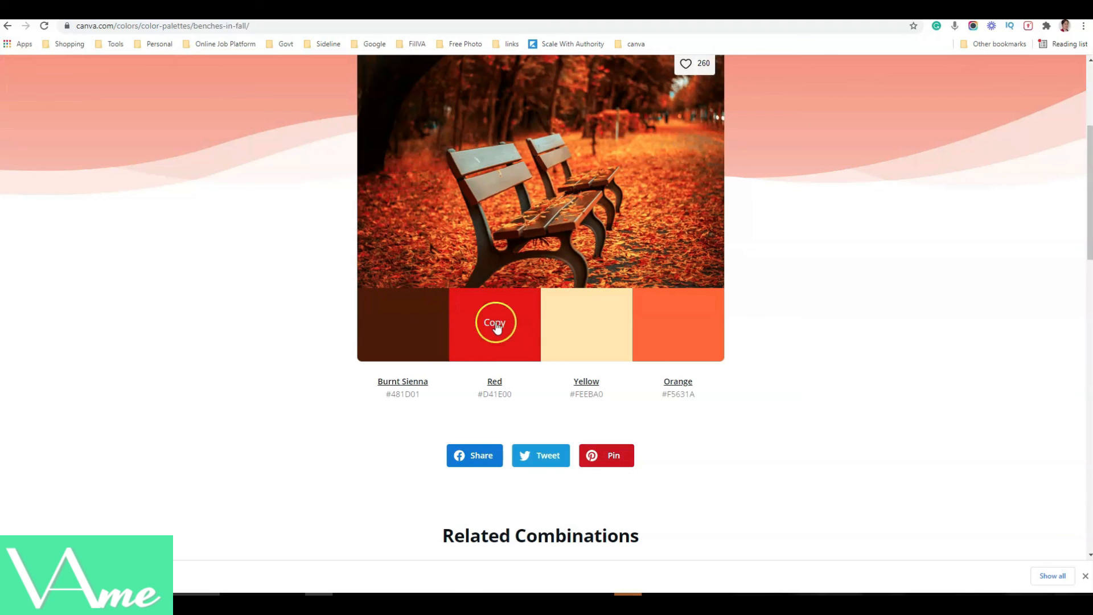
pyautogui.click(682, 325)
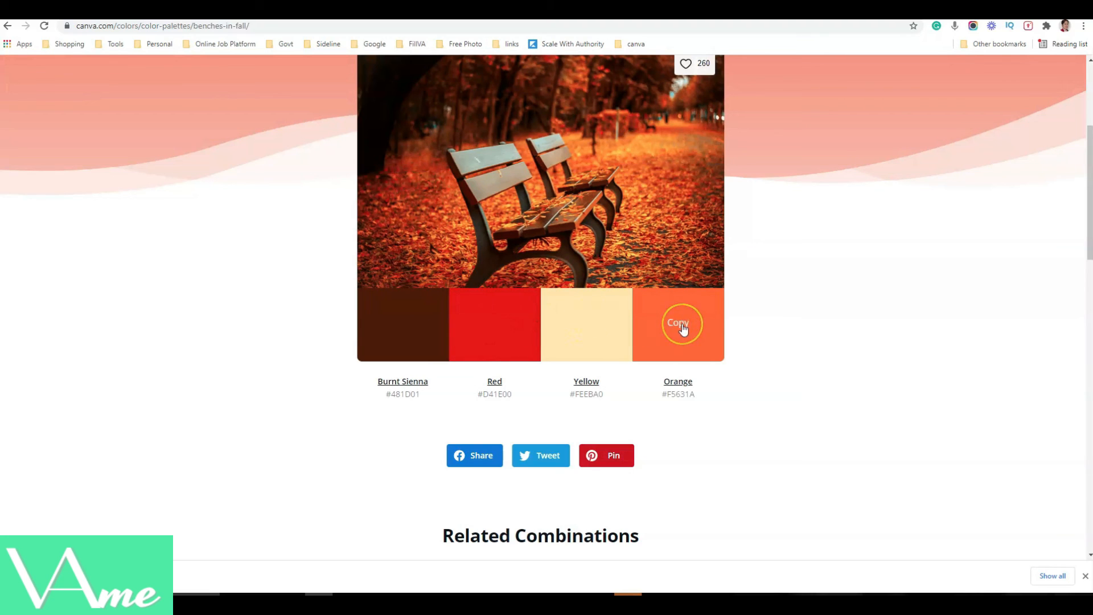
pyautogui.click(430, 330)
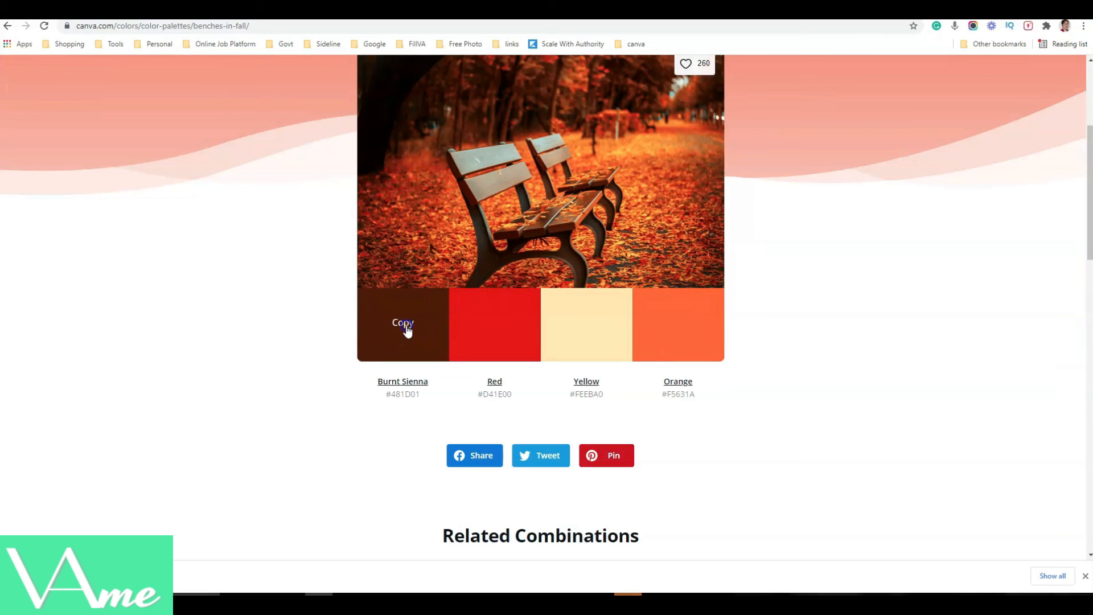
pyautogui.click(408, 332)
# Step: Return to the Photo Collage, add a circle and fill it with Burnt Sienna, #481D01
pyautogui.hotkey('ctrl', 'Tab')
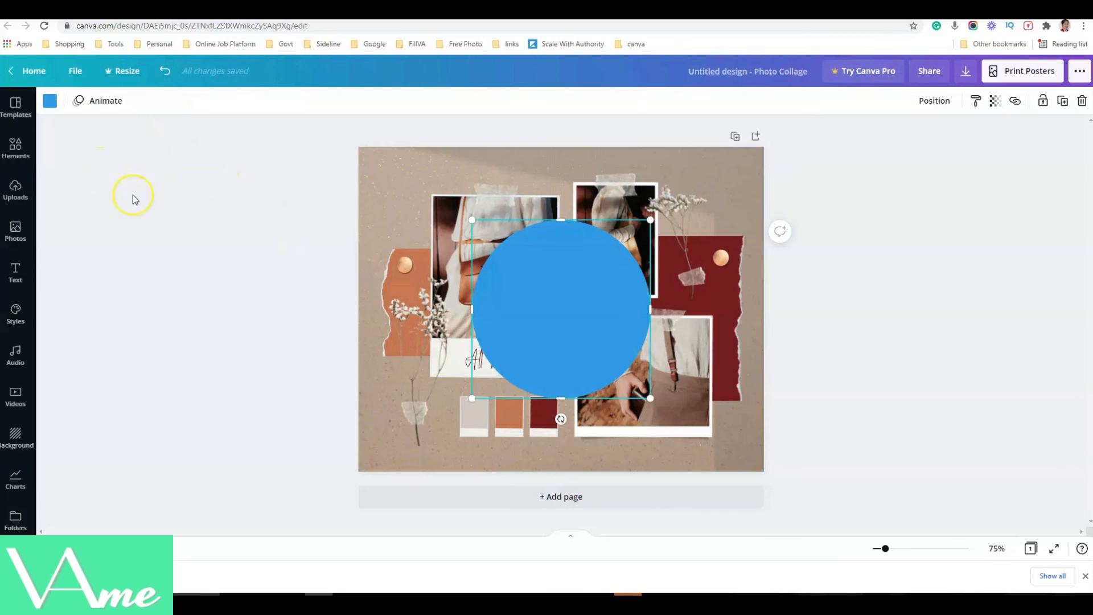
pyautogui.click(49, 101)
pyautogui.click(93, 109)
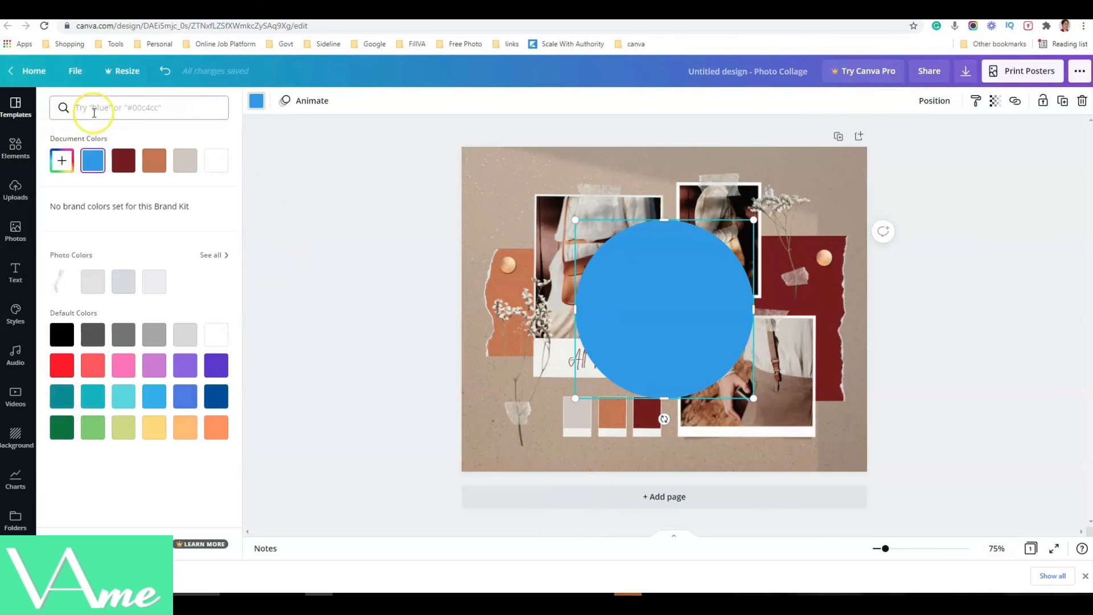
pyautogui.write('#481D01')
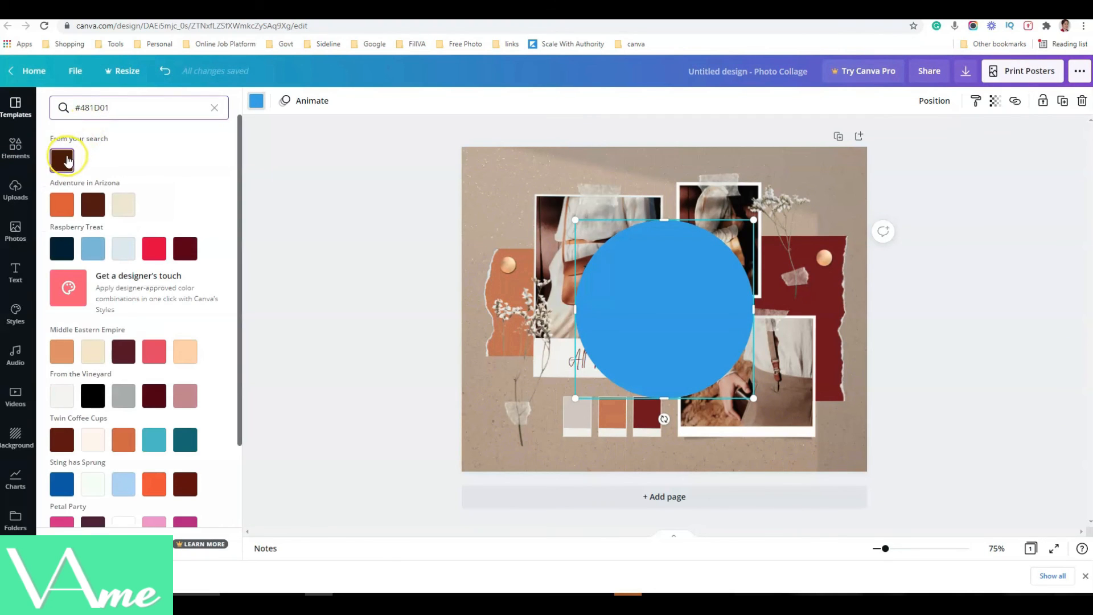
pyautogui.click(62, 160)
# Step: Add a second circle to the collage and fill it with the Benches in Fall Red, #D41E00
pyautogui.click(699, 277)
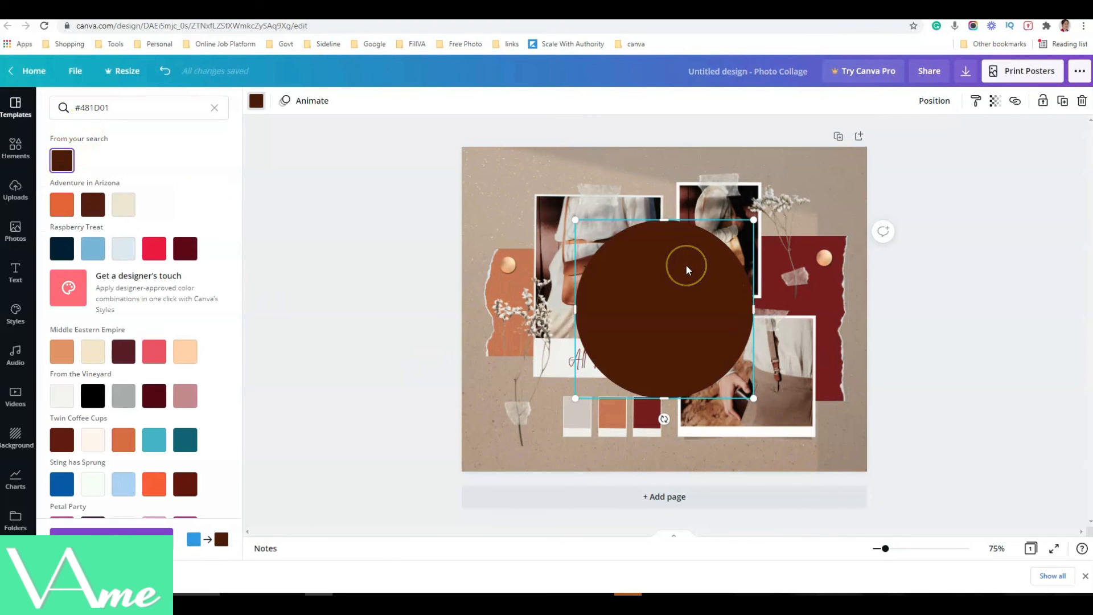
pyautogui.hotkey('ctrl', 'v')
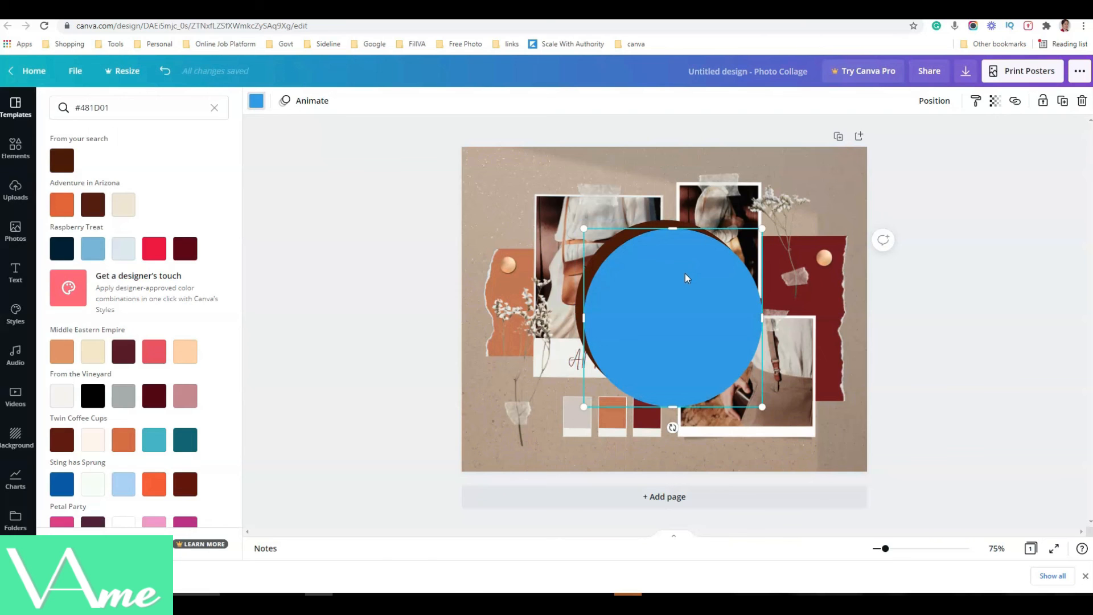
pyautogui.hotkey('ctrl', 'Tab')
pyautogui.click(494, 326)
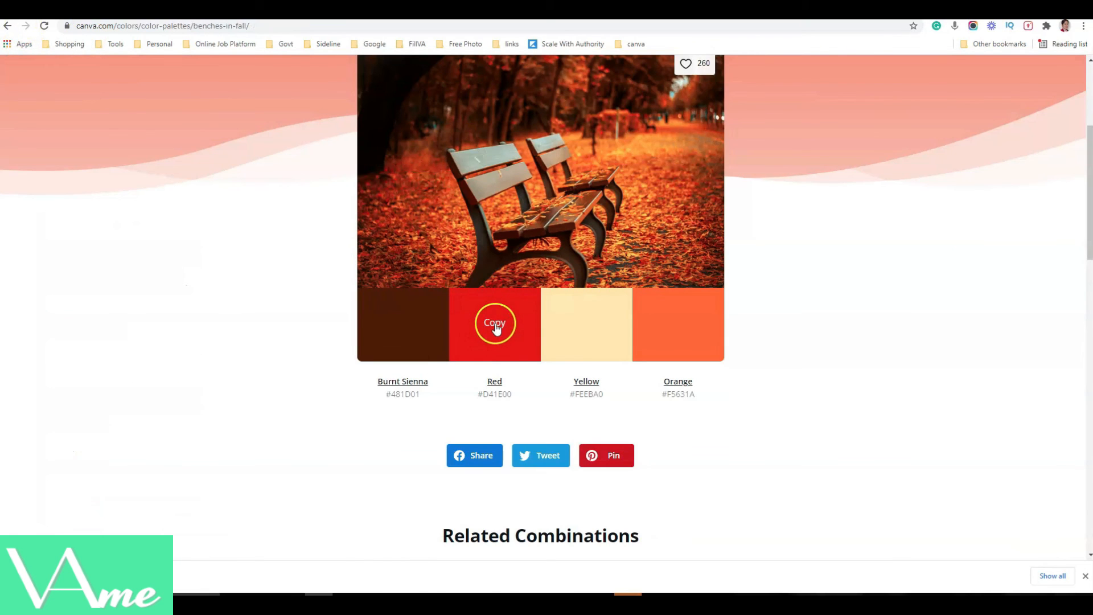
pyautogui.hotkey('ctrl', 'Tab')
pyautogui.moveTo(153, 104); pyautogui.dragTo(57, 102)
pyautogui.write('#D41E00')
pyautogui.click(61, 160)
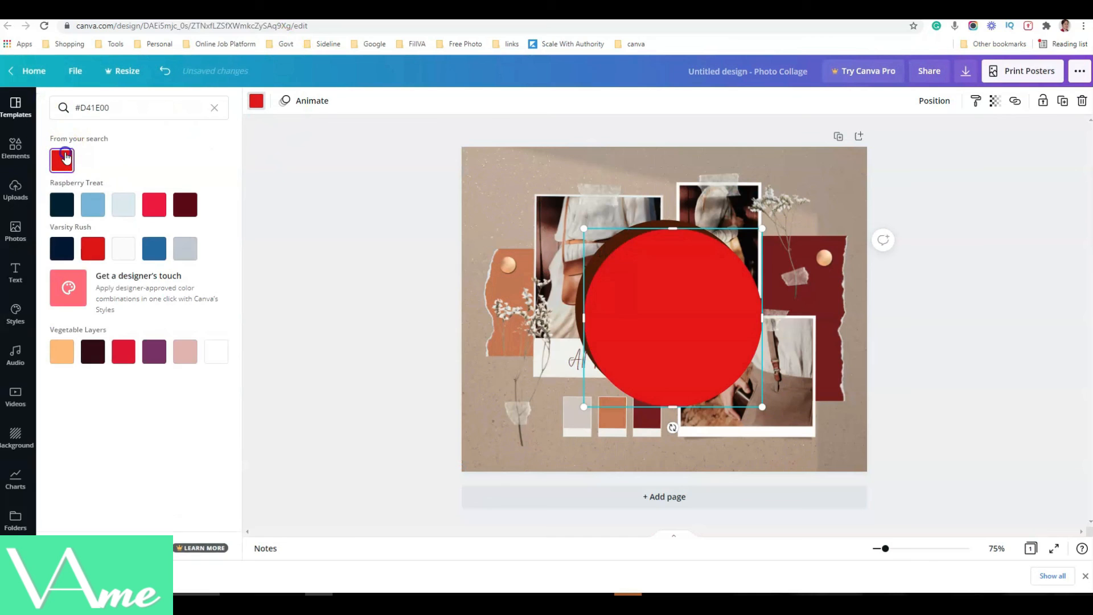
# Step: Add a third circle to the collage and fill it with the Benches in Fall Yellow, #FEEBA0
pyautogui.press('c')
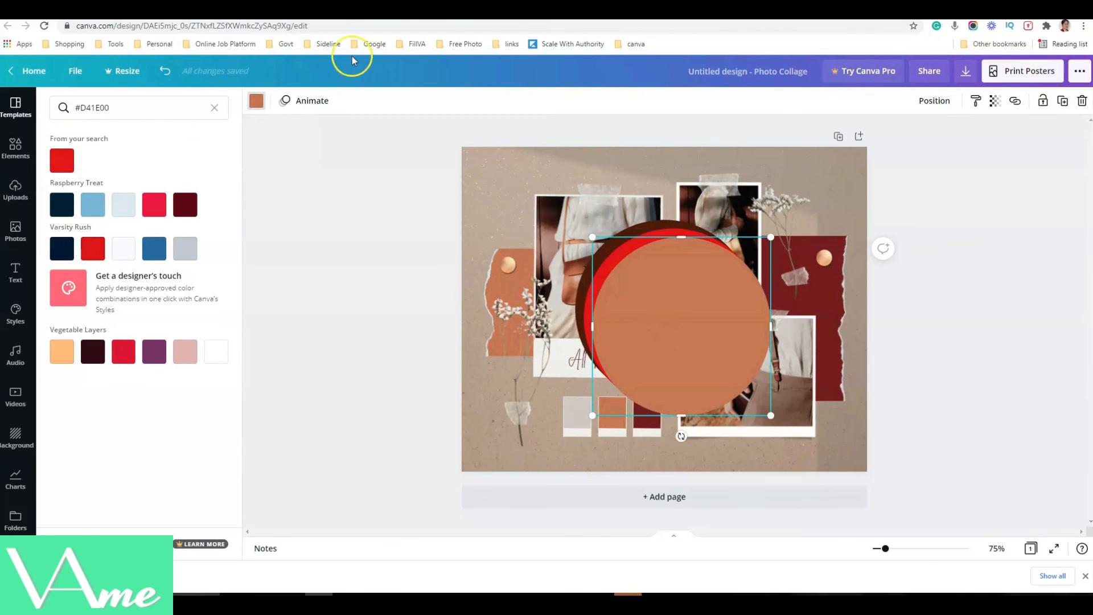
pyautogui.click(165, 11)
pyautogui.click(583, 318)
pyautogui.click(149, 10)
pyautogui.moveTo(111, 108); pyautogui.dragTo(61, 99)
pyautogui.write('#FEEBA0')
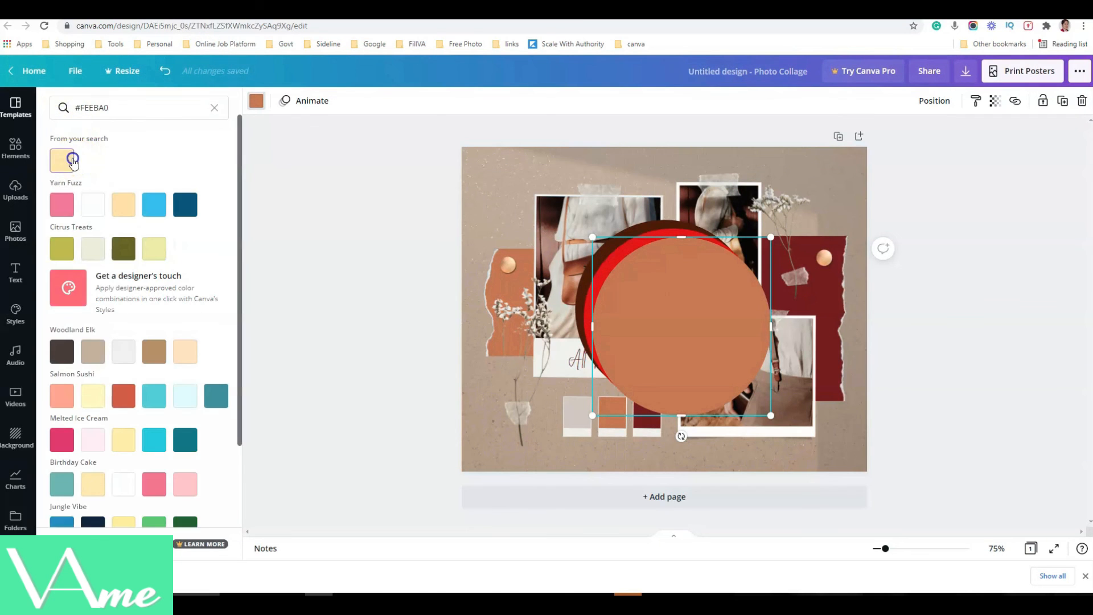
pyautogui.click(62, 160)
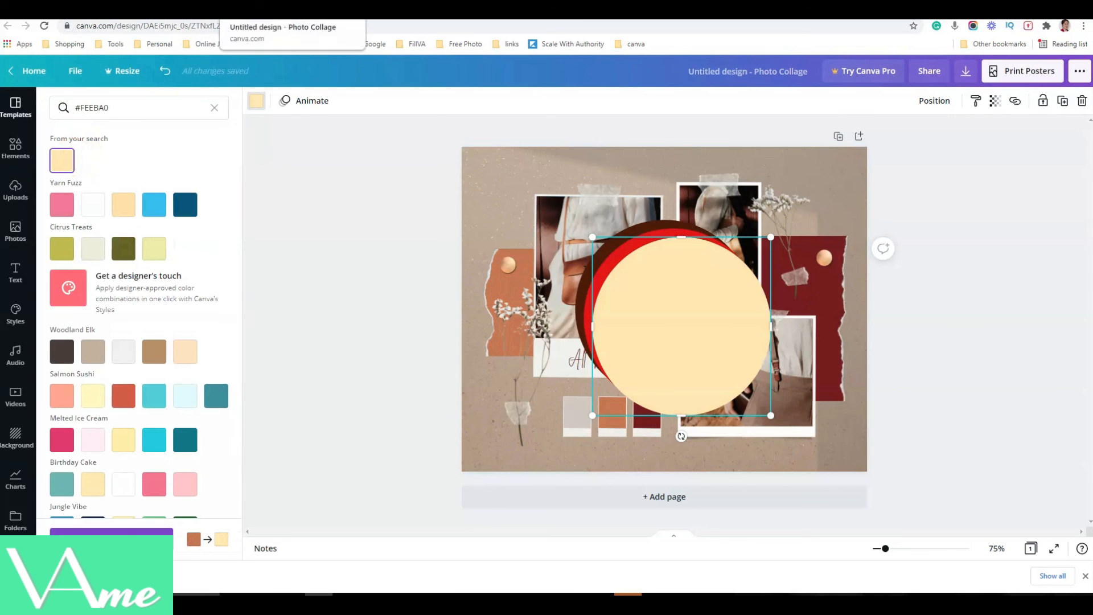
# Step: Copy the Orange code from the Benches in Fall palette and recolor the selected top circle with #F5631A
pyautogui.click(256, 11)
pyautogui.click(656, 333)
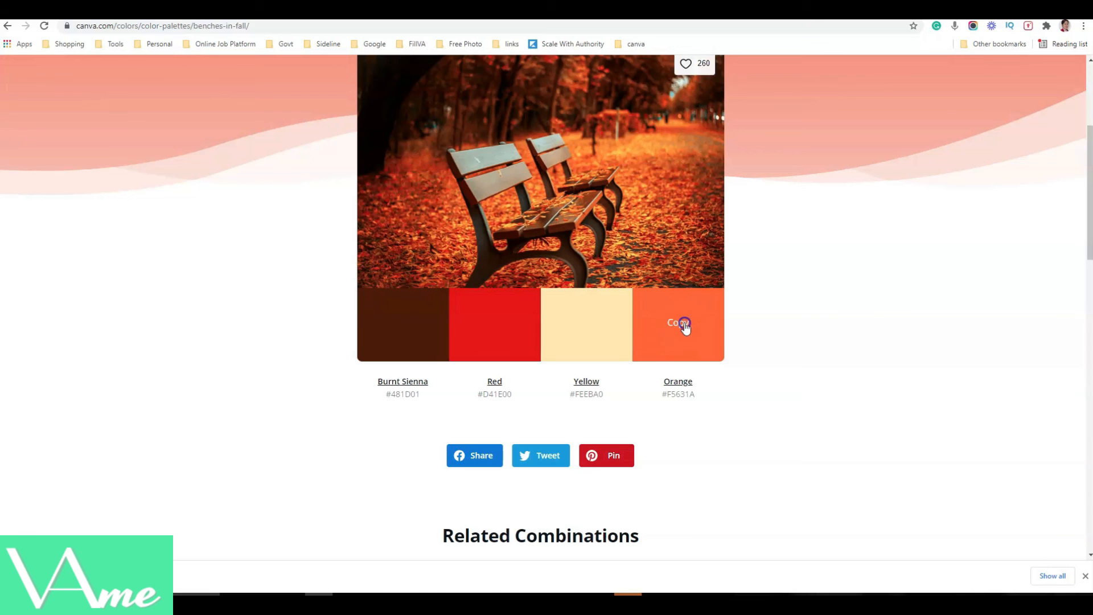
pyautogui.click(122, 11)
pyautogui.moveTo(116, 108); pyautogui.dragTo(38, 107)
pyautogui.write('#F5631A')
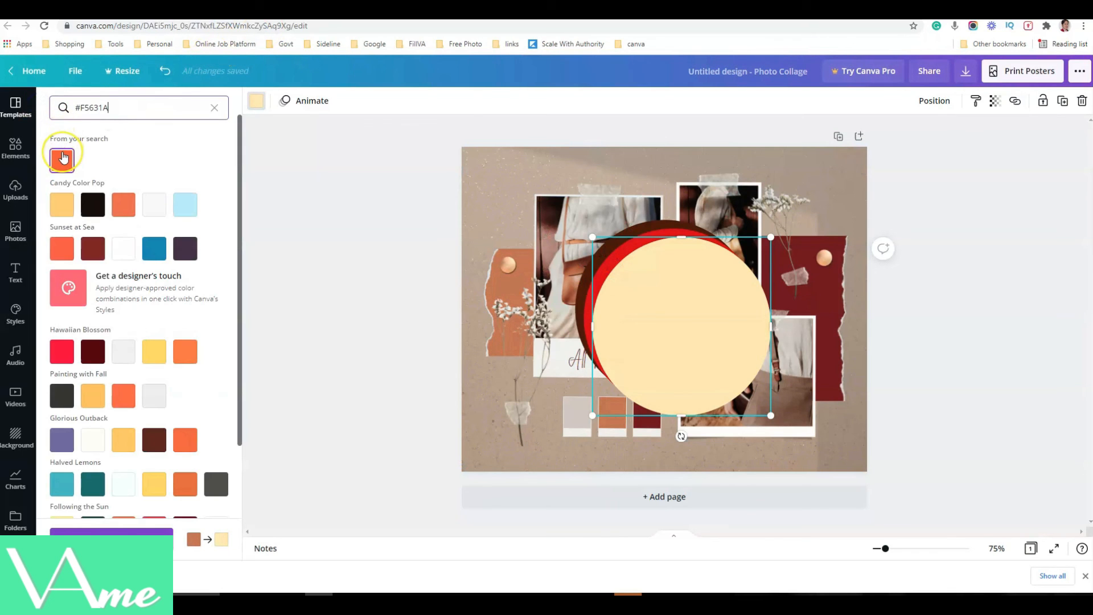
pyautogui.click(62, 159)
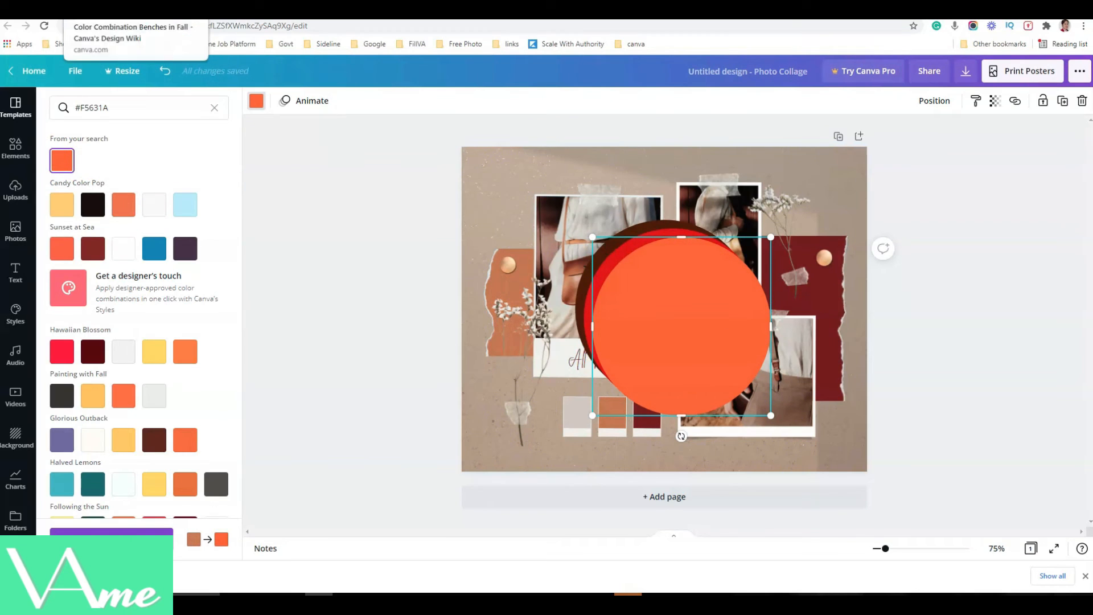
# Step: Return to the Benches in Fall page and go through Colors to open the Color wheel tool
pyautogui.click(85, 10)
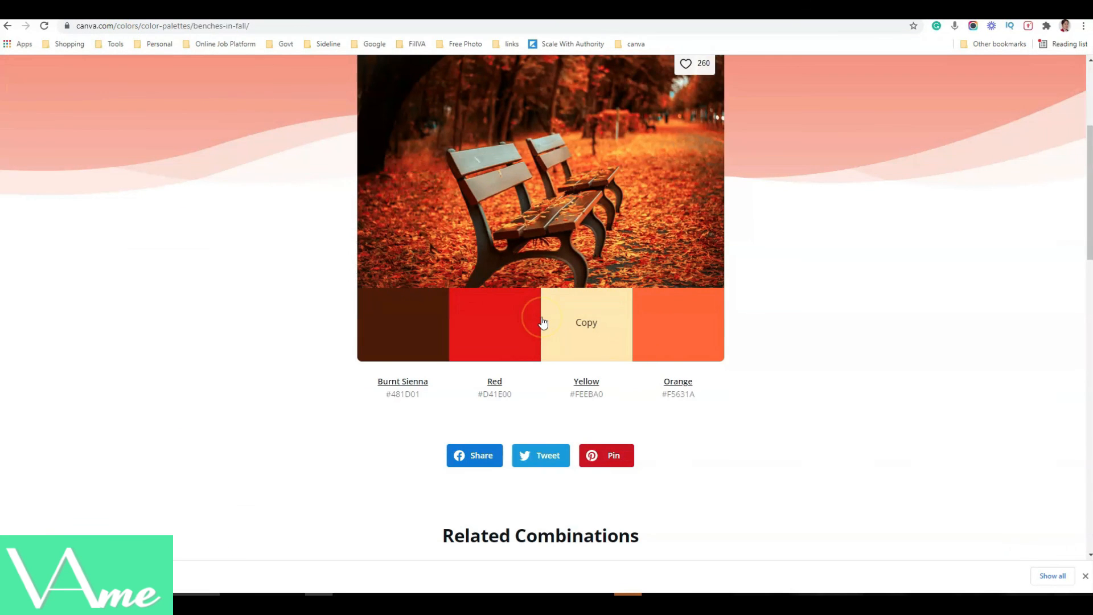
pyautogui.scroll(4, 470, 287)
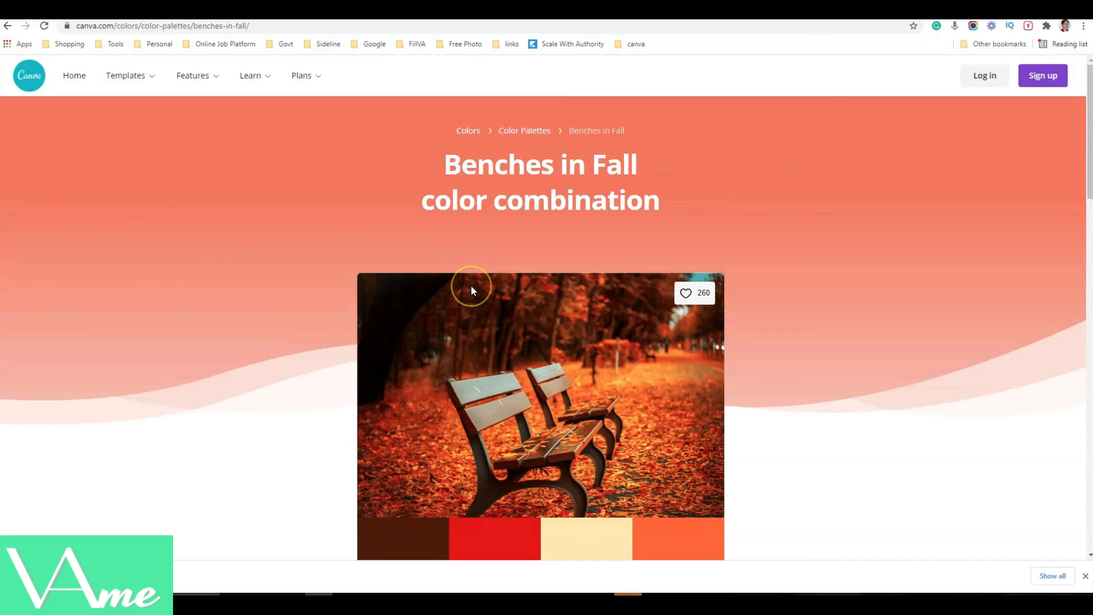
pyautogui.click(461, 132)
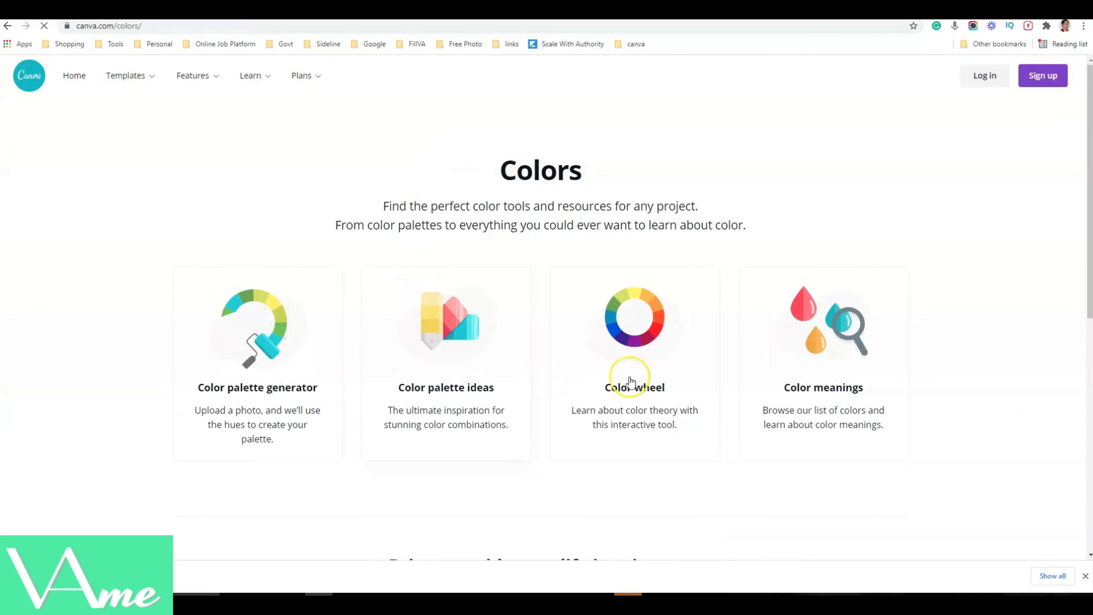
pyautogui.click(638, 314)
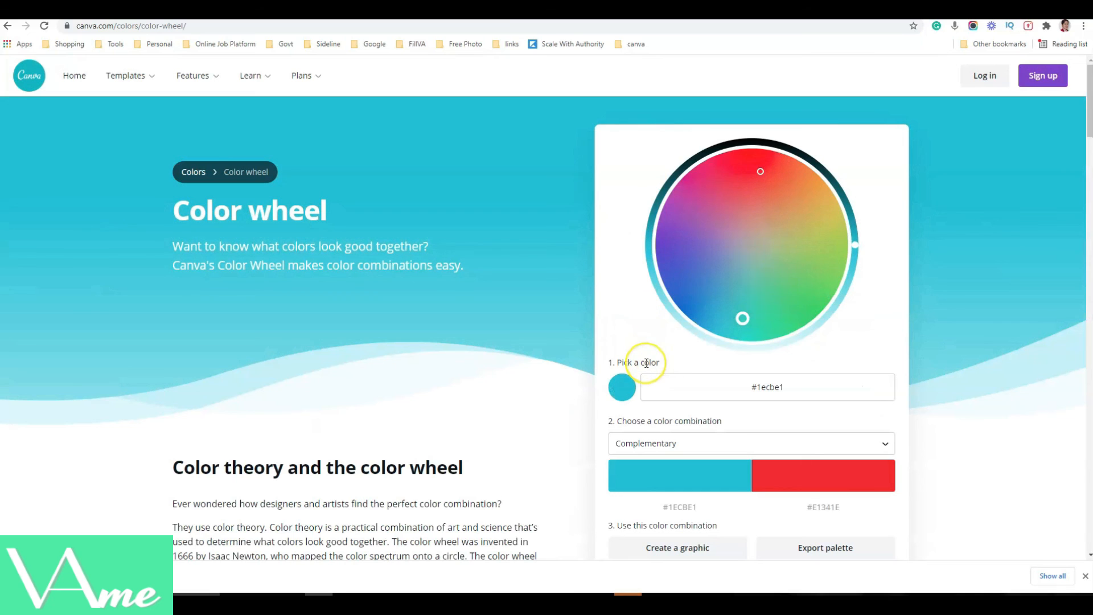
# Step: Pick the olive shade #949a65 near the center of the color wheel and select its hex code
pyautogui.moveTo(785, 387); pyautogui.dragTo(758, 390)
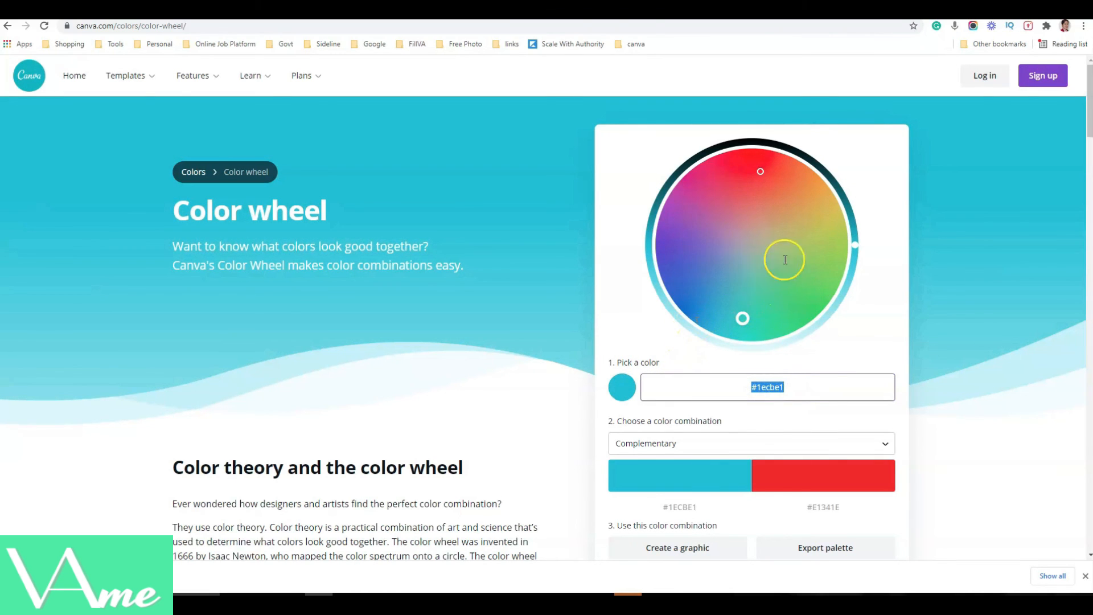
pyautogui.click(771, 237)
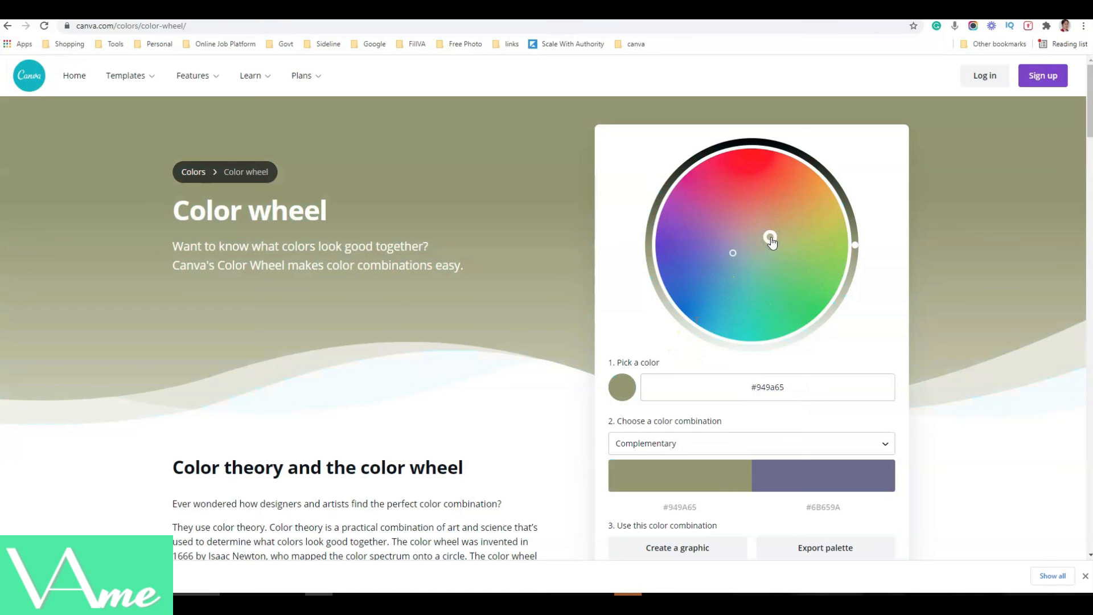
pyautogui.moveTo(798, 386); pyautogui.dragTo(751, 390)
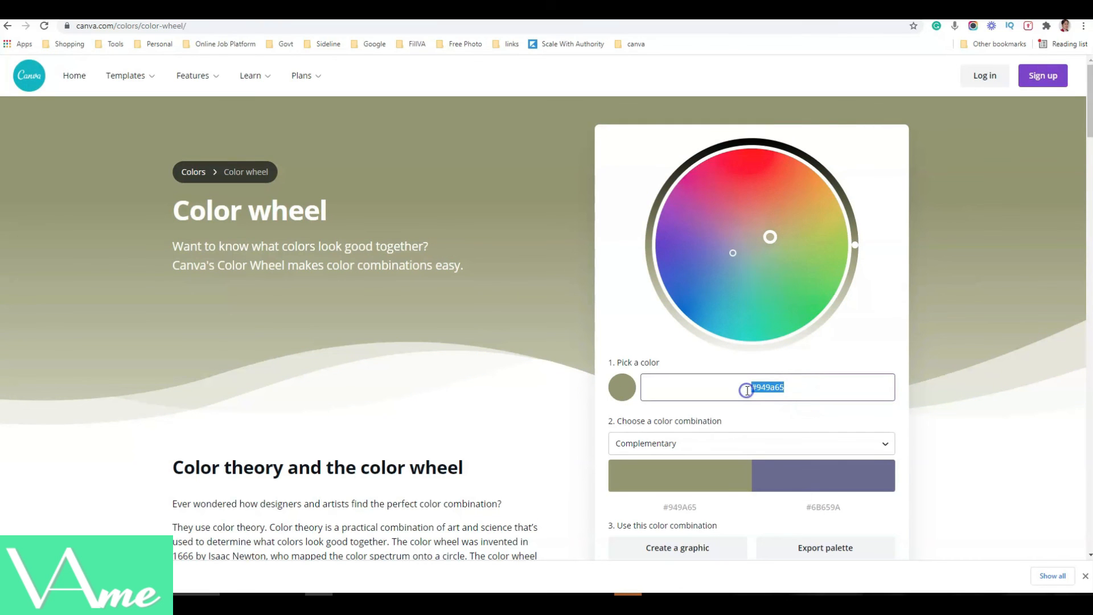
# Step: Set the color combination for the picked olive shade to Monochromatic
pyautogui.scroll(-1, 740, 388)
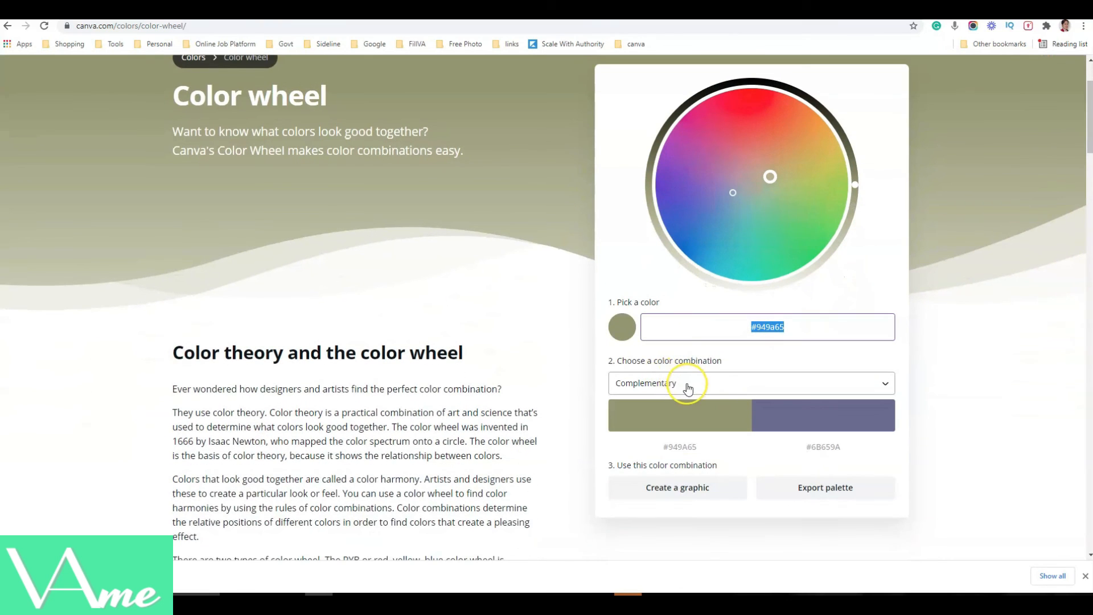
pyautogui.click(693, 381)
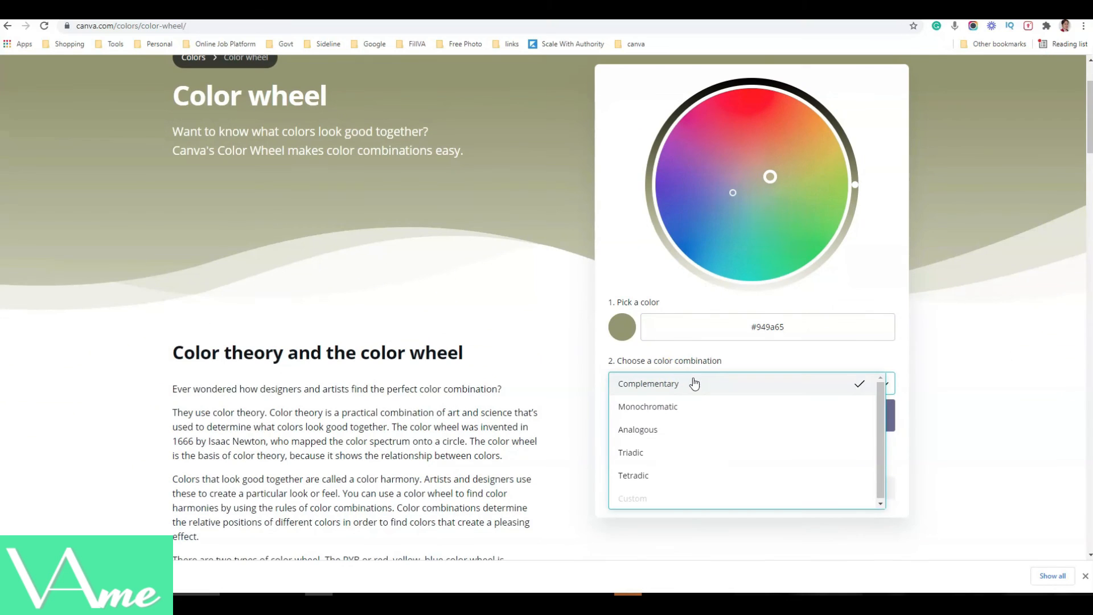
pyautogui.click(702, 414)
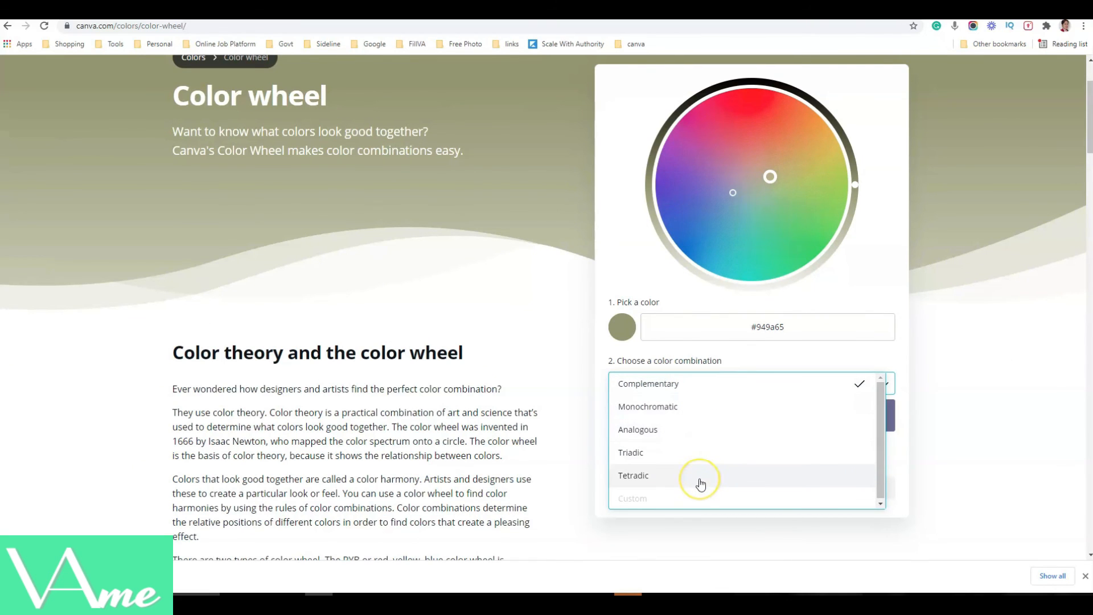
pyautogui.click(724, 411)
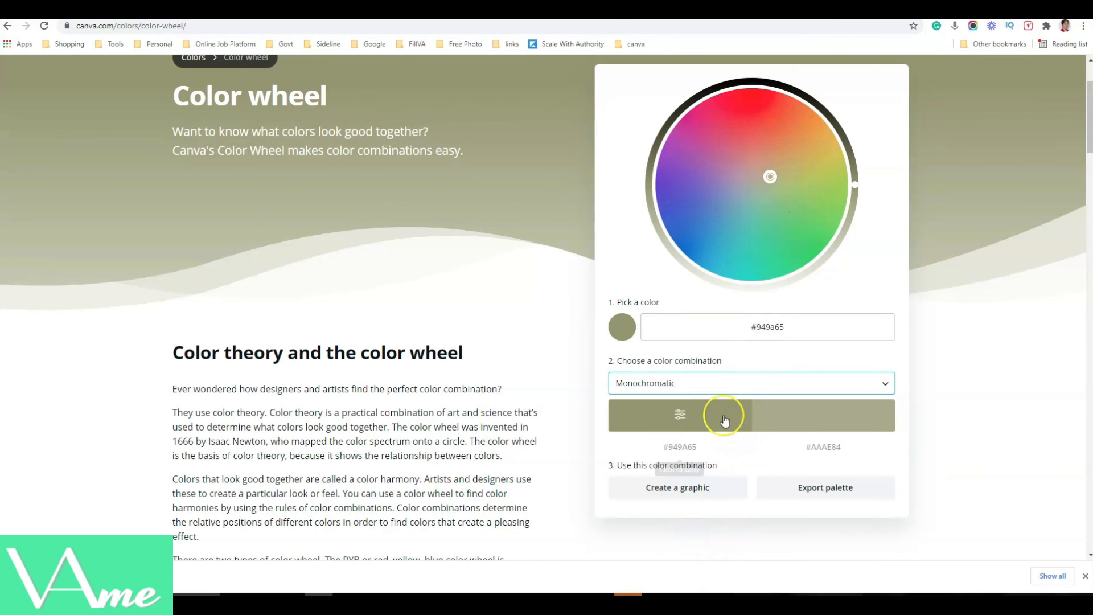
# Step: Change the color combination to Analogous and view the edit options of the olive swatch without changing it
pyautogui.click(724, 377)
pyautogui.click(709, 430)
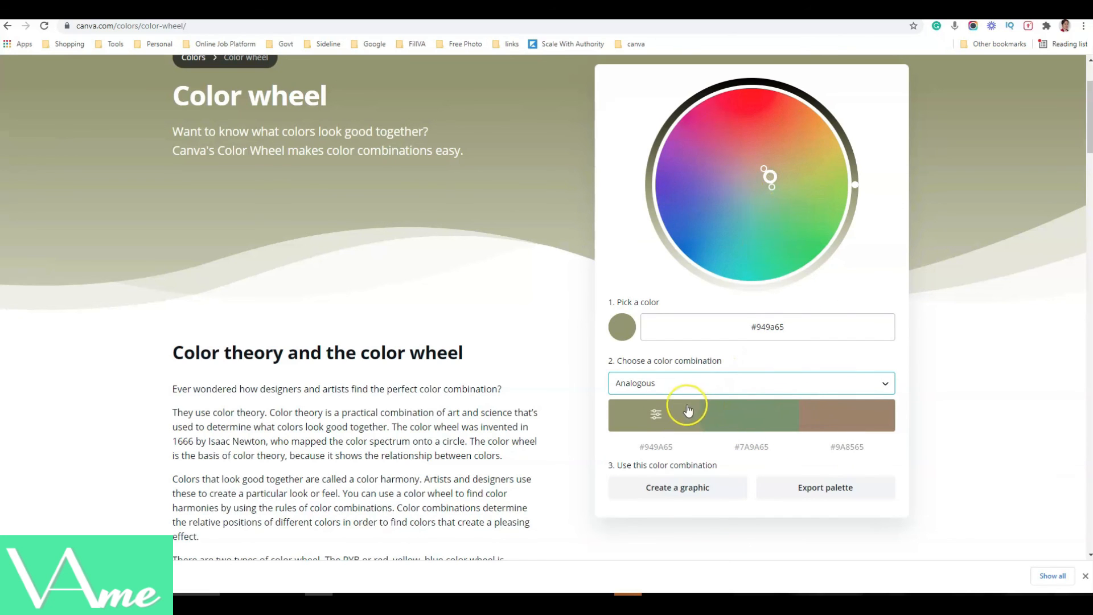
pyautogui.click(656, 417)
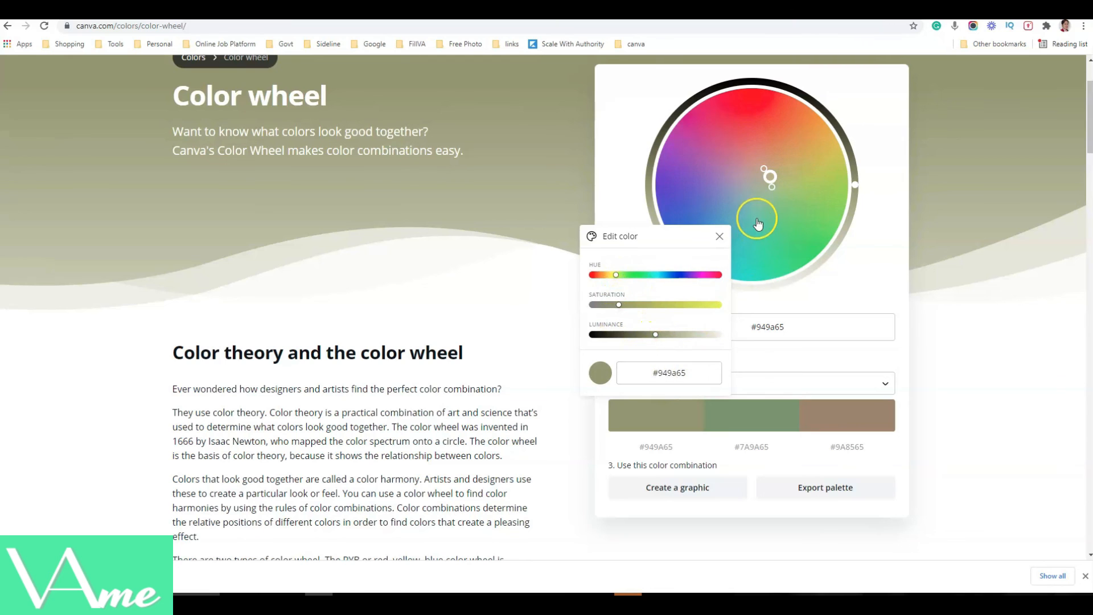
pyautogui.click(722, 241)
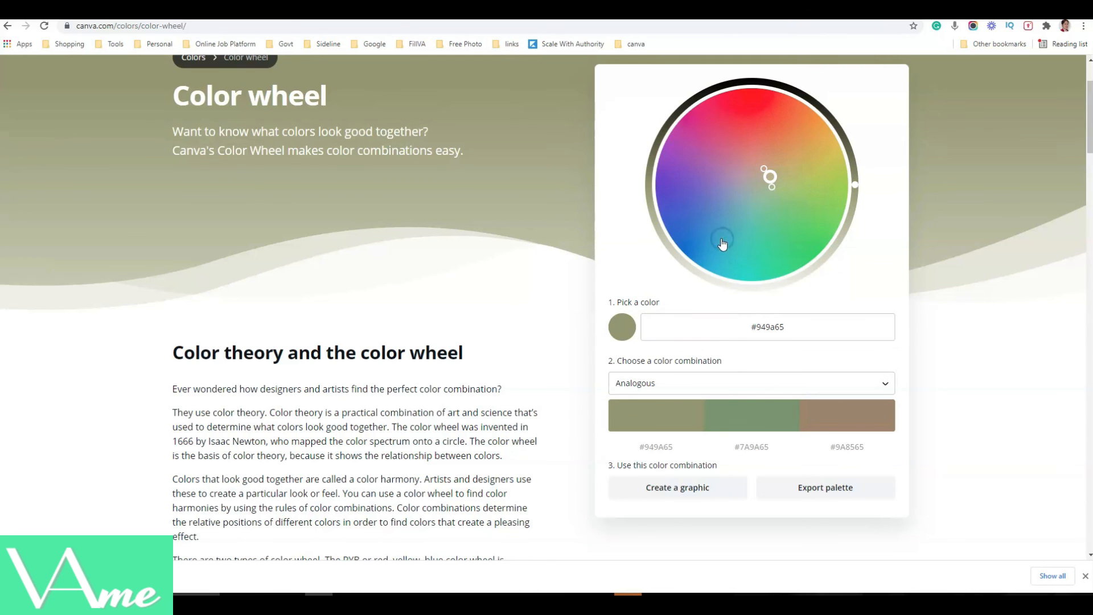
# Step: Try the Triadic and Tetradic color combinations in turn, and experiment with moving the picked color on the wheel
pyautogui.click(794, 386)
pyautogui.click(764, 452)
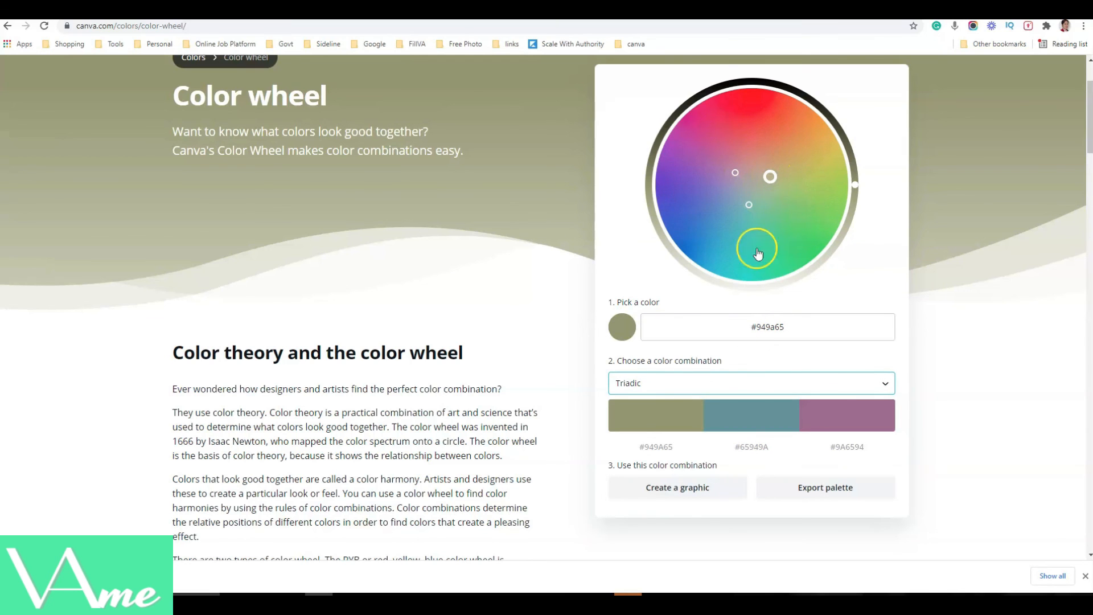
pyautogui.click(737, 387)
pyautogui.click(693, 474)
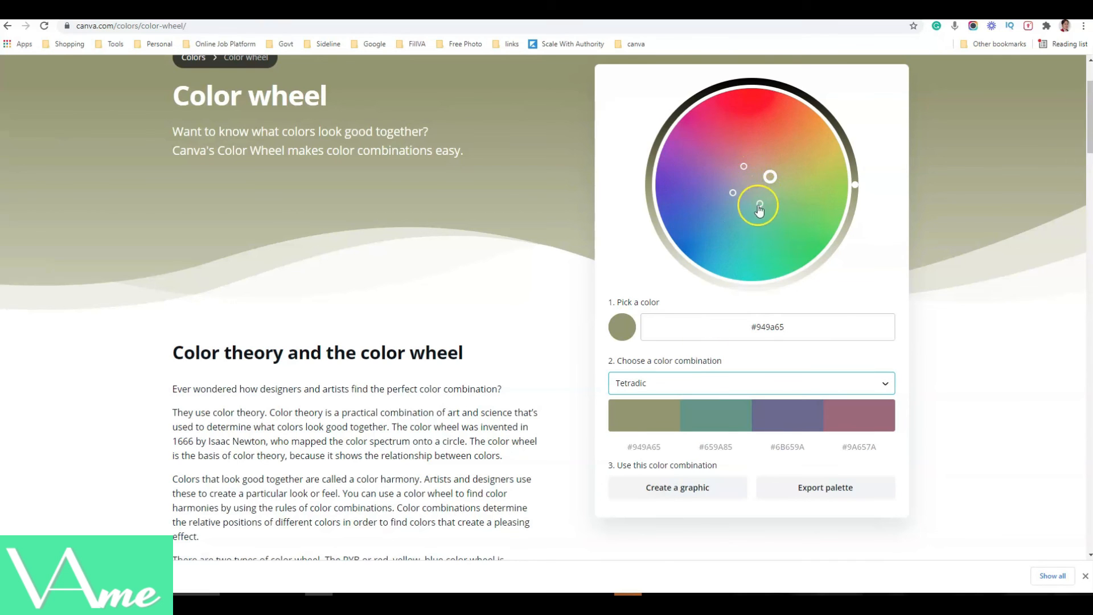
pyautogui.moveTo(761, 170); pyautogui.dragTo(710, 123)
pyautogui.click(809, 193)
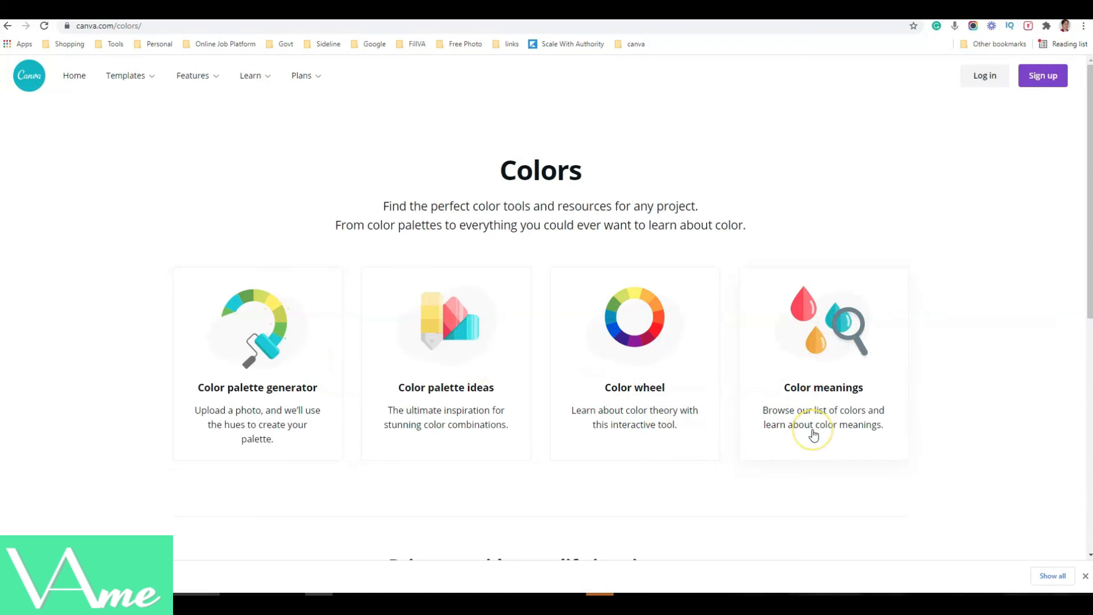
# Step: Open Color meanings from the Colors page and browse the color grid down to the Red tile
pyautogui.click(831, 347)
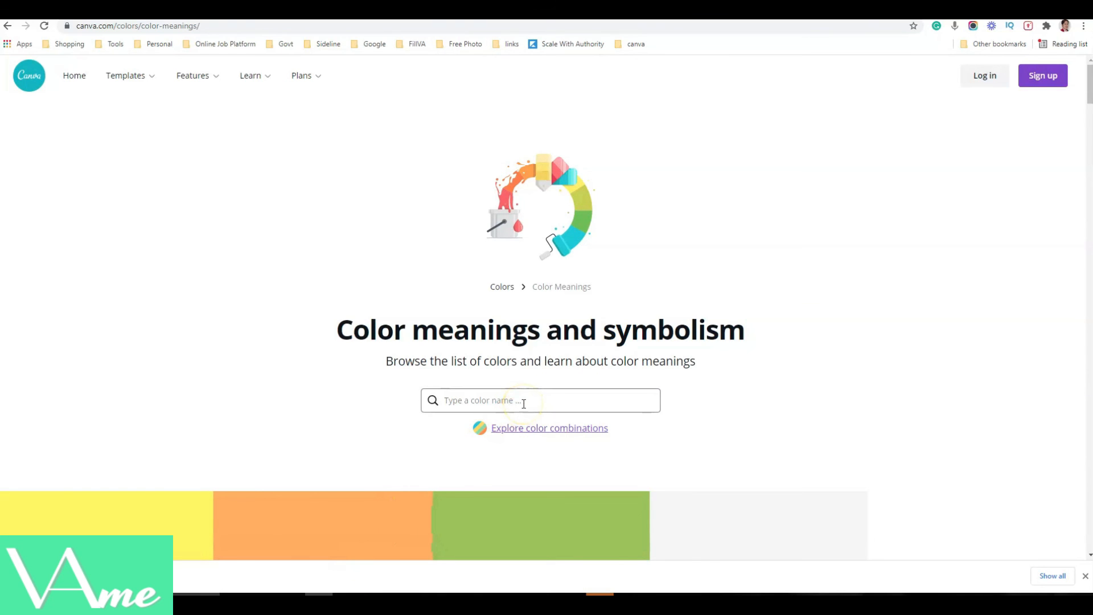
pyautogui.scroll(-15, 524, 403)
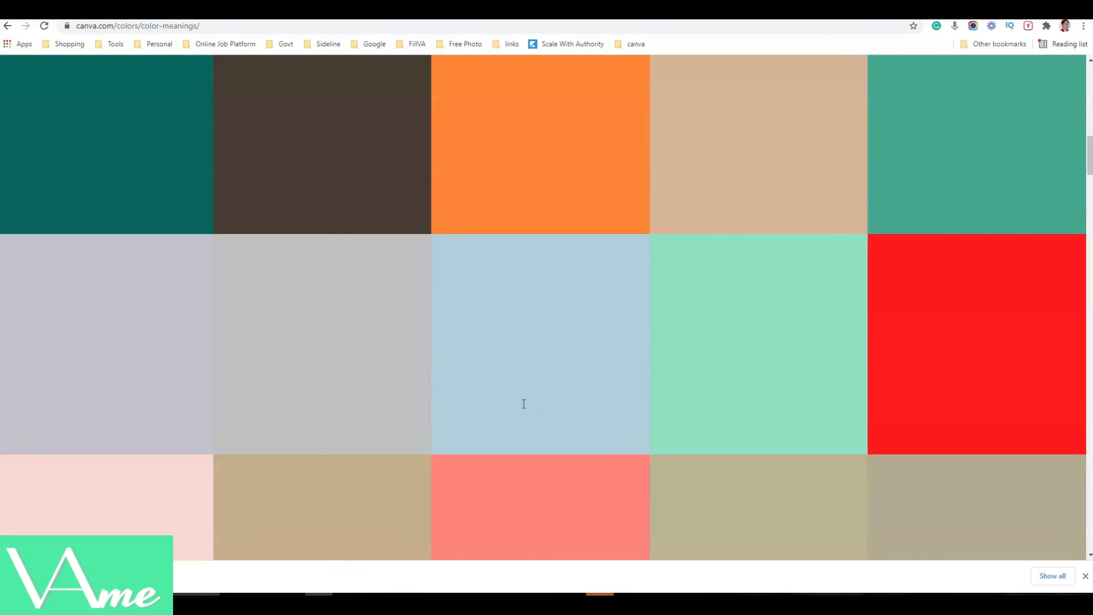
pyautogui.scroll(-4, 523, 404)
pyautogui.scroll(-4, 524, 410)
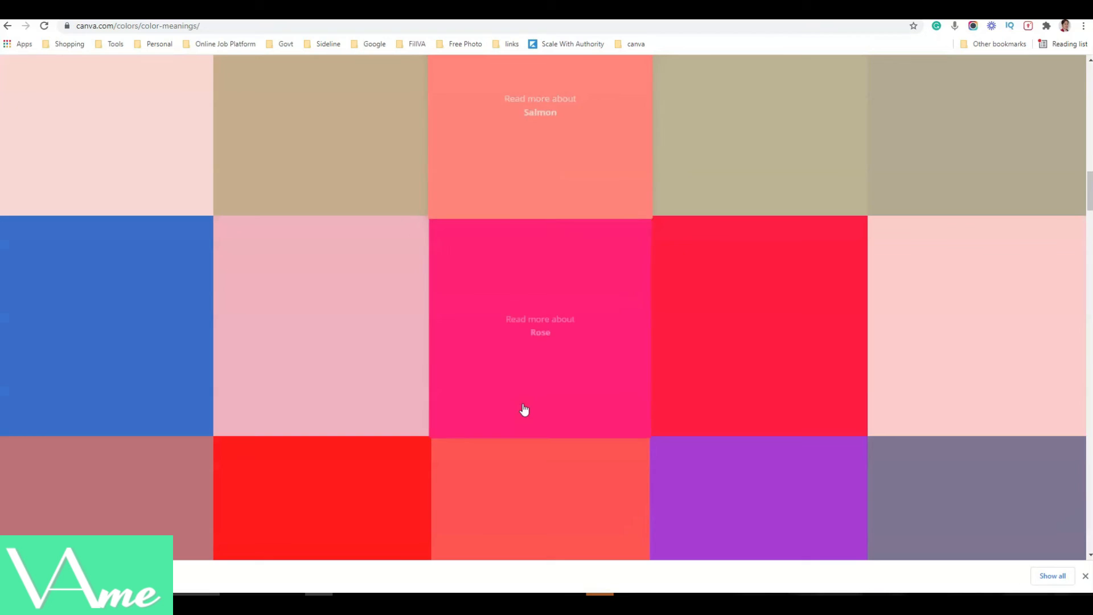
pyautogui.scroll(-2, 524, 410)
pyautogui.scroll(-2, 525, 411)
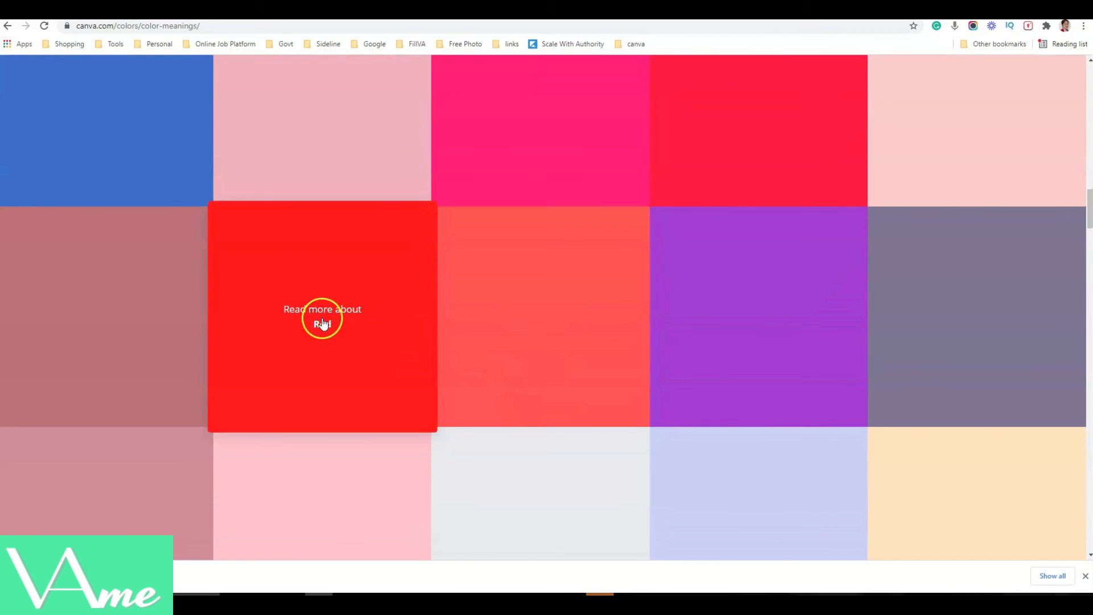
# Step: Examine the Red color meaning page, including its history, related colors and color conversion table
pyautogui.scroll(-3, 334, 329)
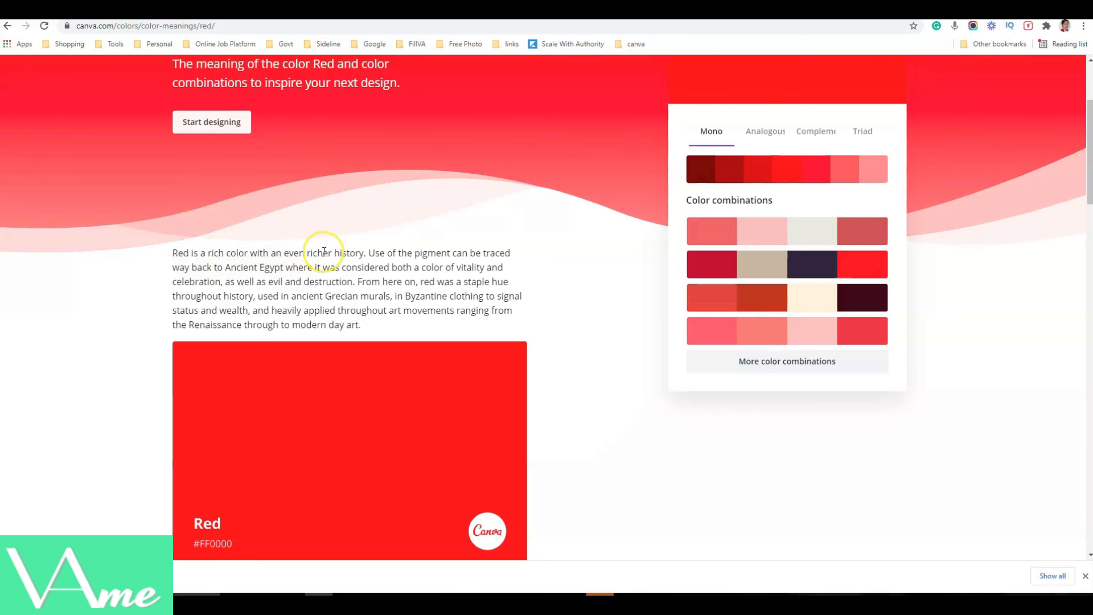
pyautogui.scroll(-2, 335, 336)
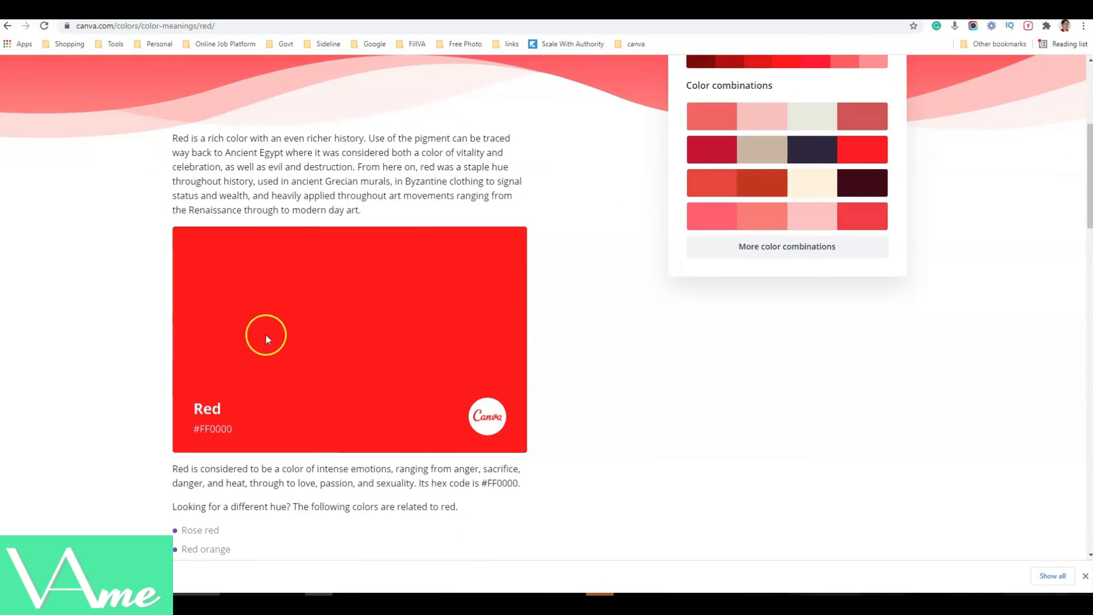
pyautogui.scroll(-10, 403, 452)
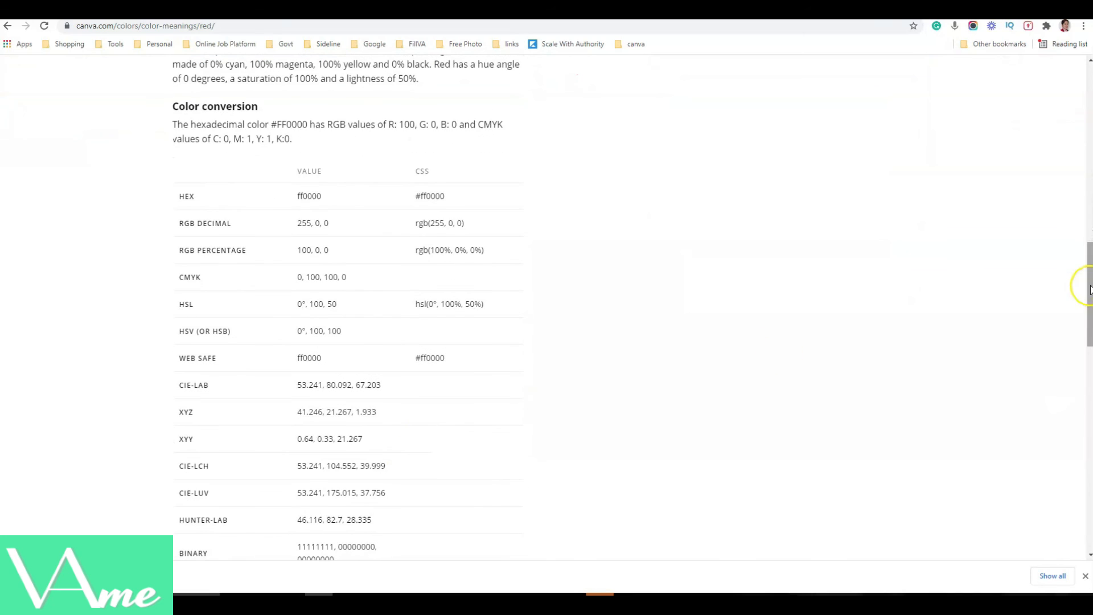
pyautogui.scroll(-6, 1076, 341)
pyautogui.scroll(3, 1070, 331)
pyautogui.scroll(15, 1076, 228)
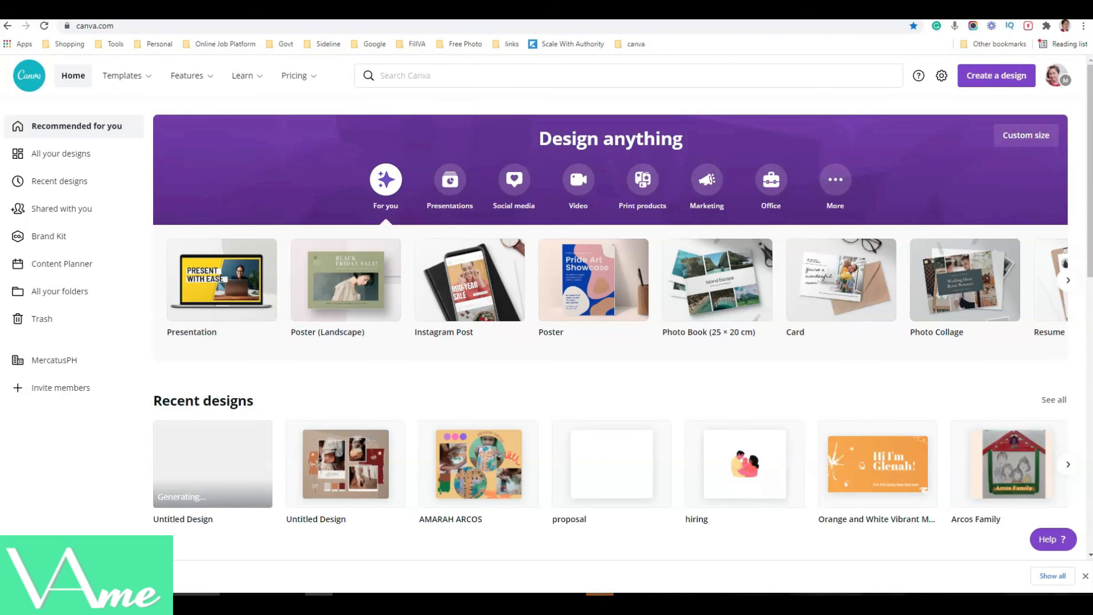
# Step: Open Canva's ultimate guide to font pairing, select its web address, and review the typography anatomy and glossary
pyautogui.moveTo(286, 72)
pyautogui.click(114, 9)
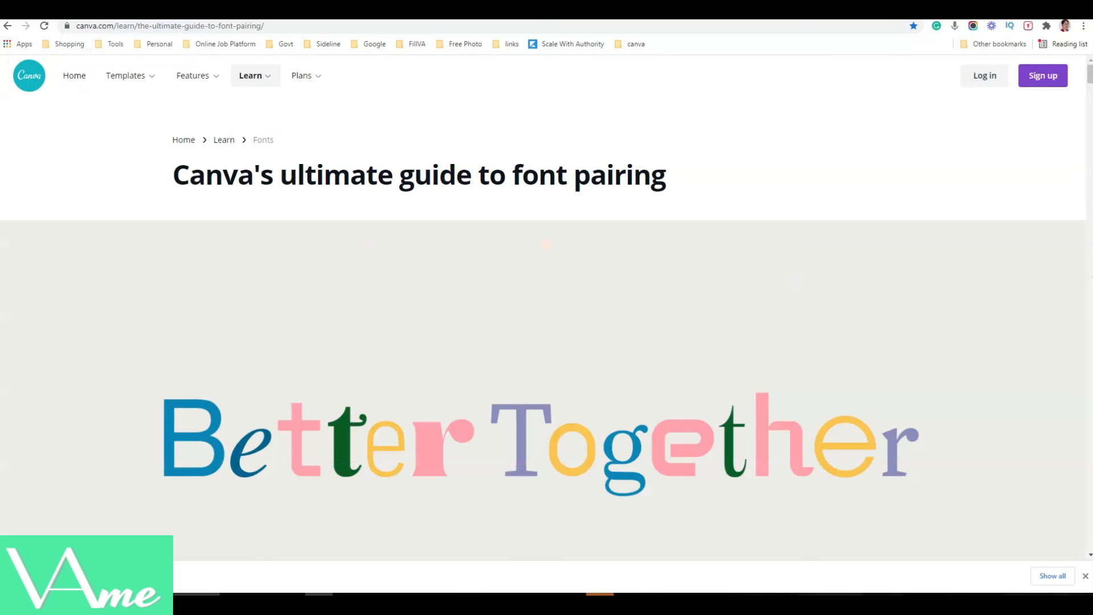
pyautogui.click(219, 26)
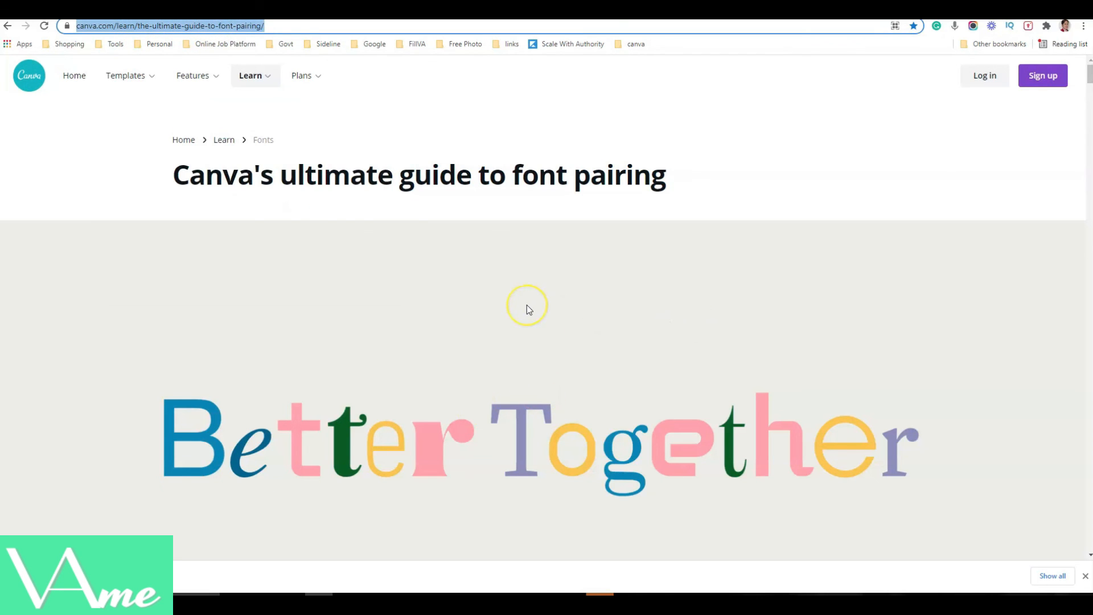
pyautogui.scroll(-1, 527, 309)
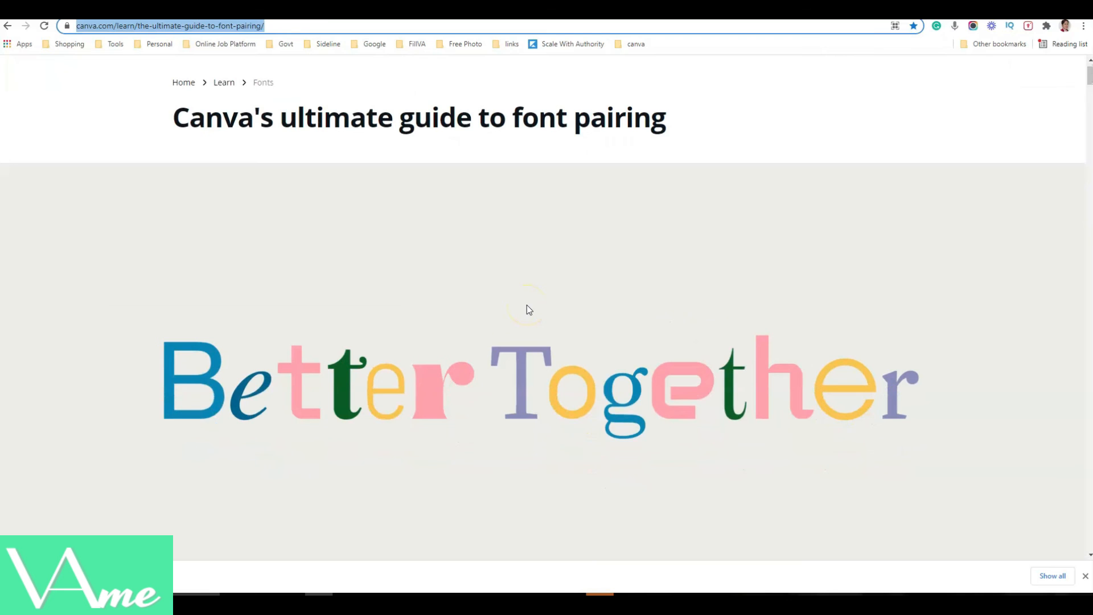
pyautogui.scroll(-12, 527, 309)
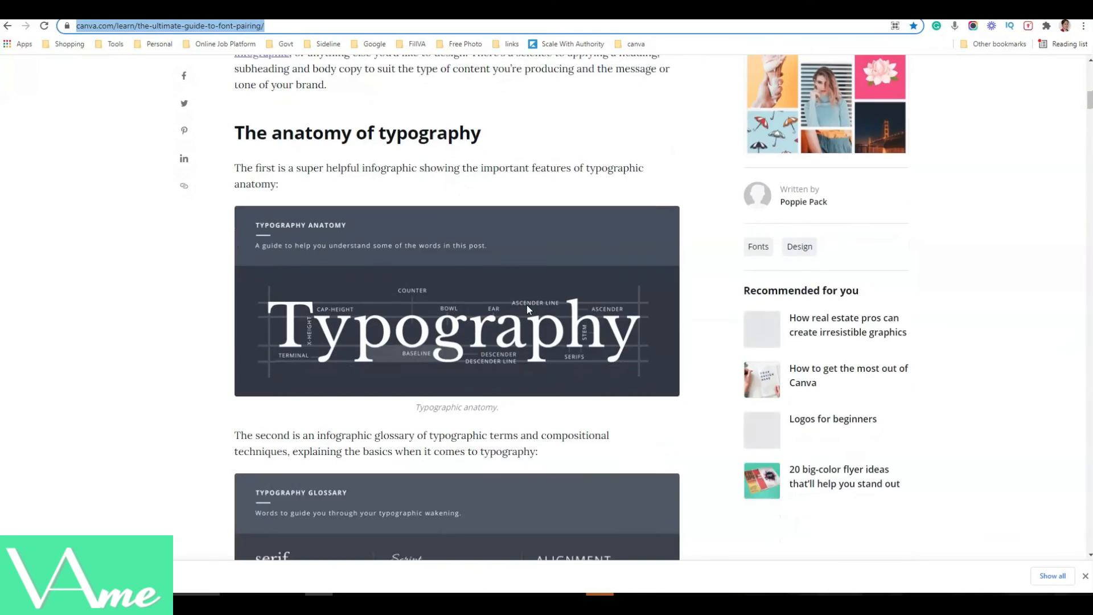
pyautogui.scroll(-6, 527, 309)
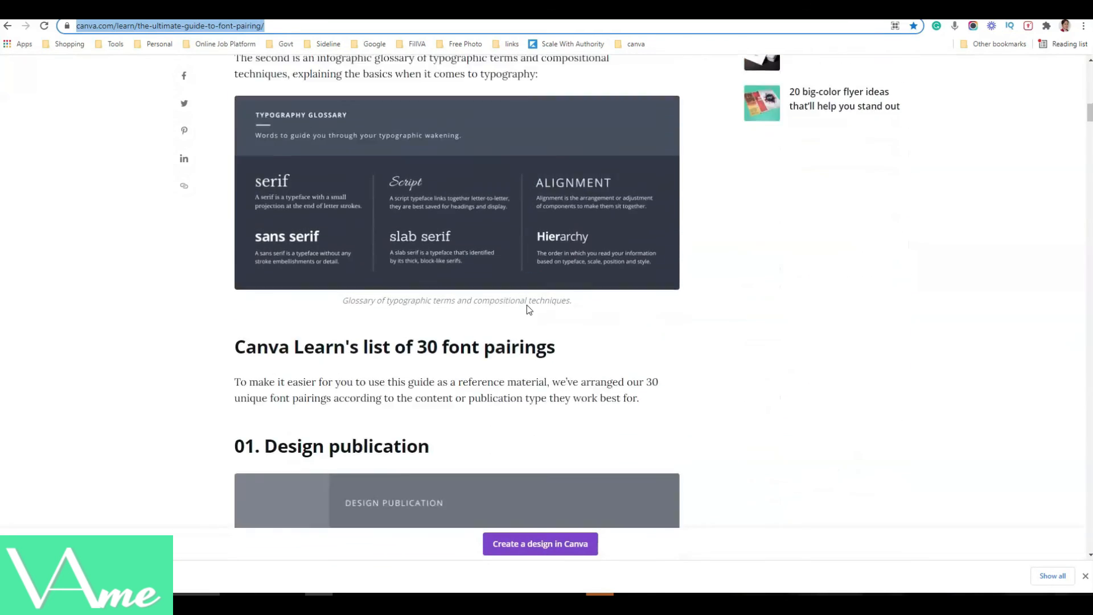
# Step: Examine the guide's font pairings for Design publication, Resumé and Sports/active, with their font sizes and sample designs
pyautogui.scroll(-4, 527, 309)
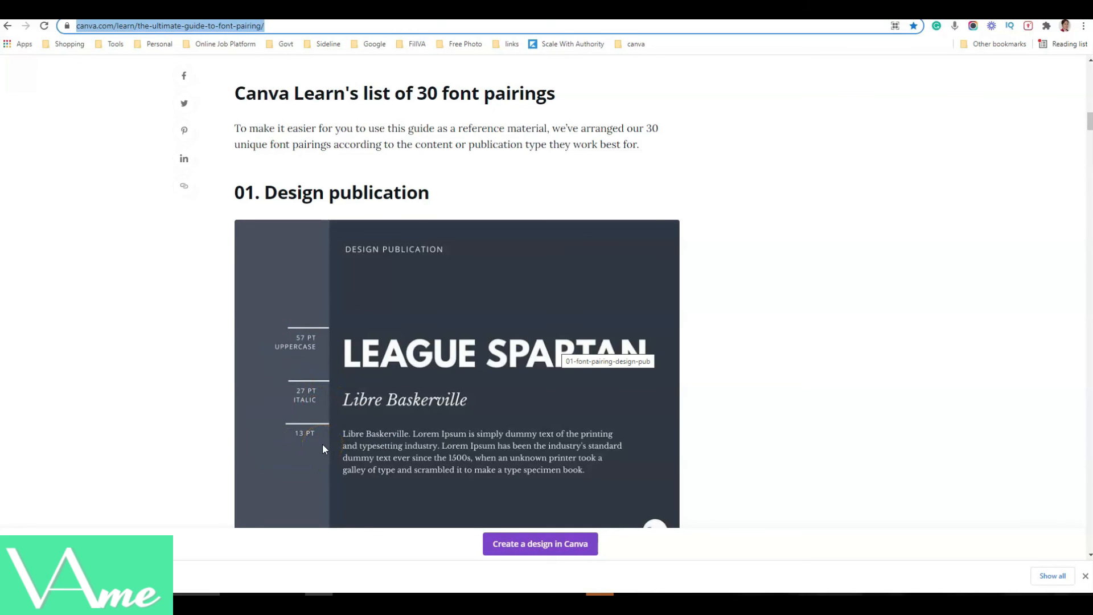
pyautogui.scroll(-2, 322, 449)
pyautogui.scroll(-11, 323, 449)
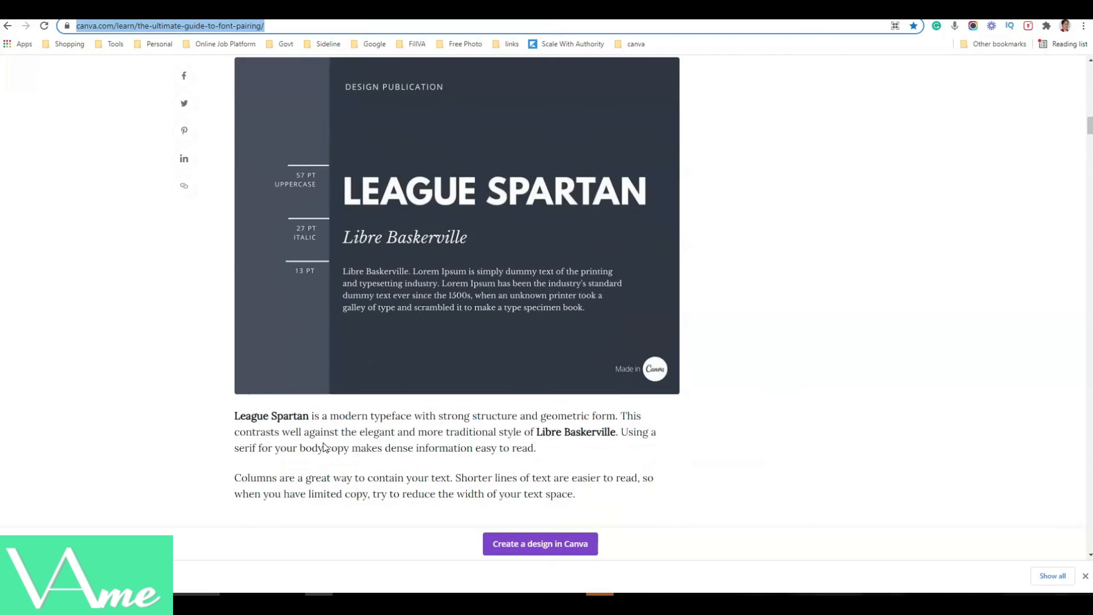
pyautogui.scroll(-11, 323, 443)
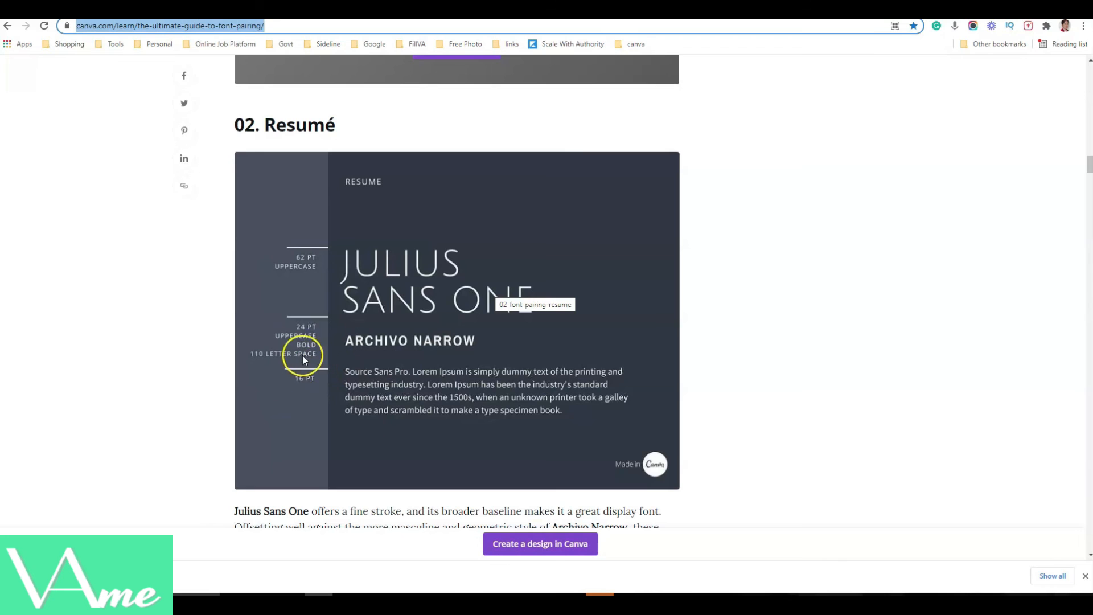
pyautogui.scroll(-15, 321, 387)
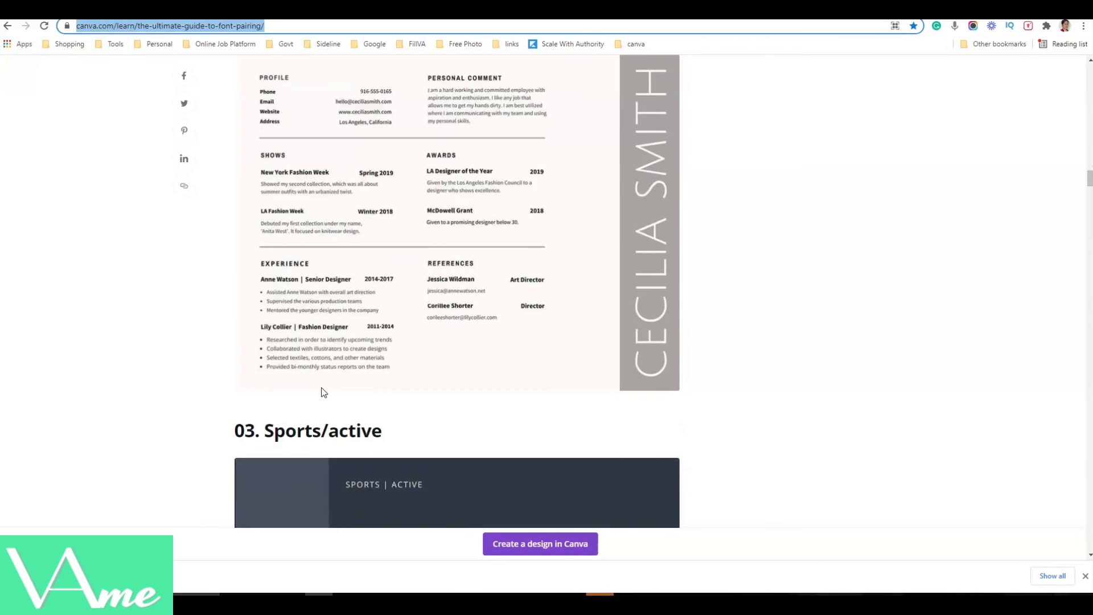
pyautogui.scroll(-15, 321, 388)
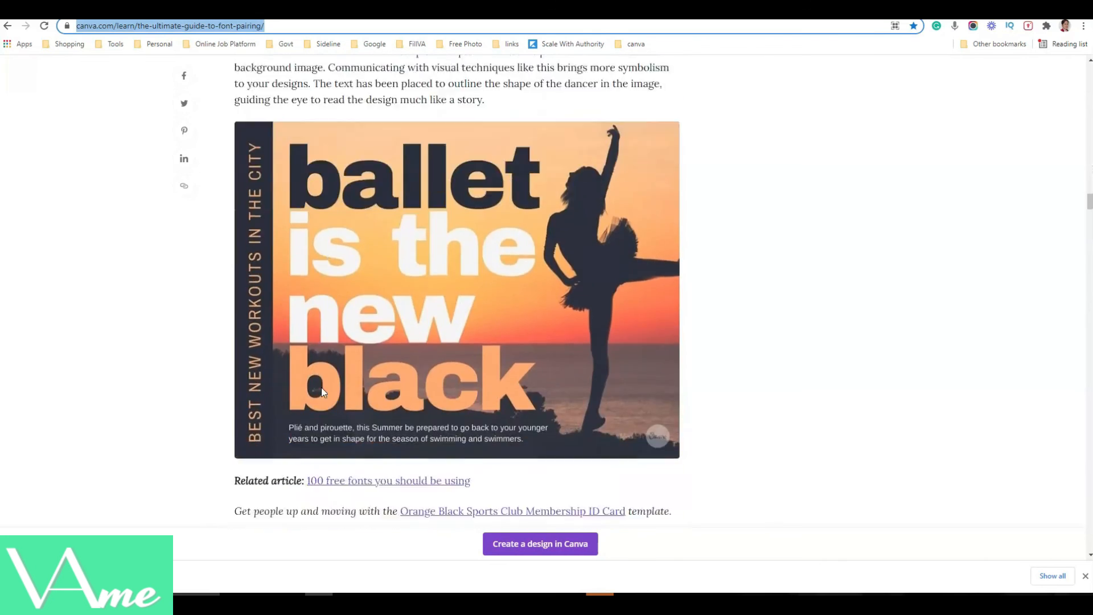
pyautogui.scroll(-3, 321, 391)
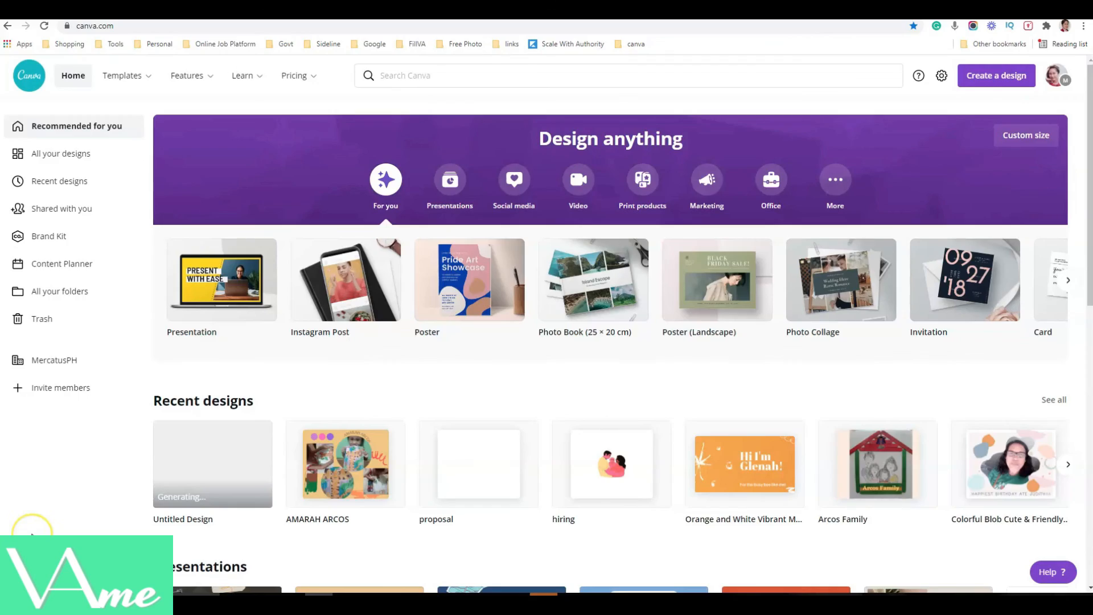